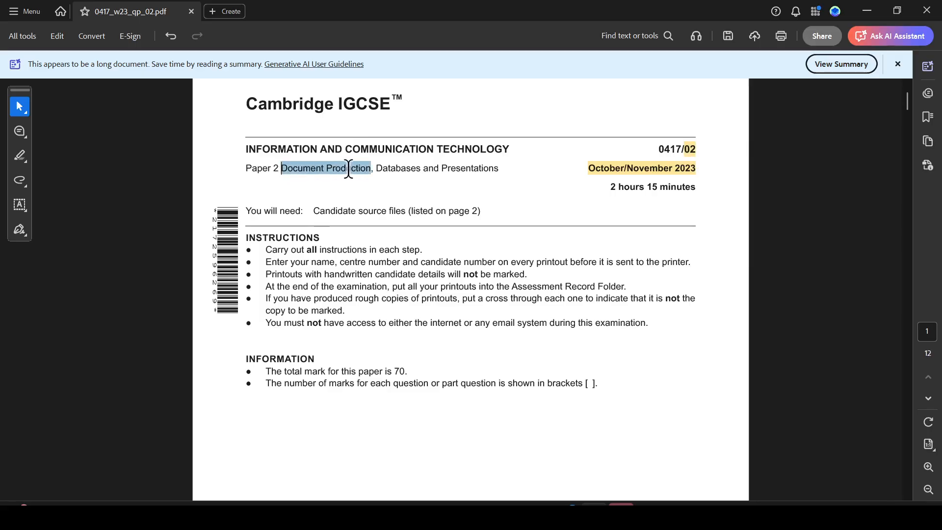
- Highlight the "Task 2 – Document" heading in the question paper
click(393, 191)
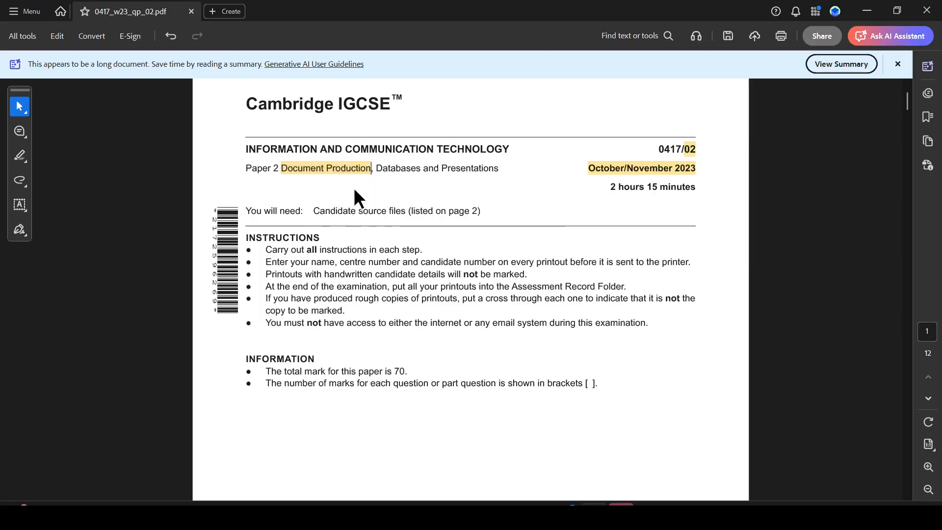
scroll(377, 195, down, 12)
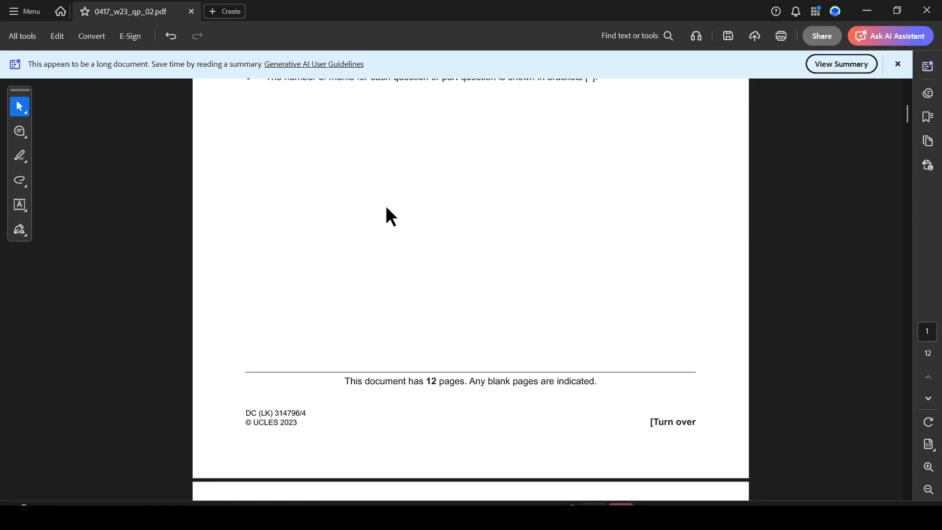
scroll(385, 203, down, 6)
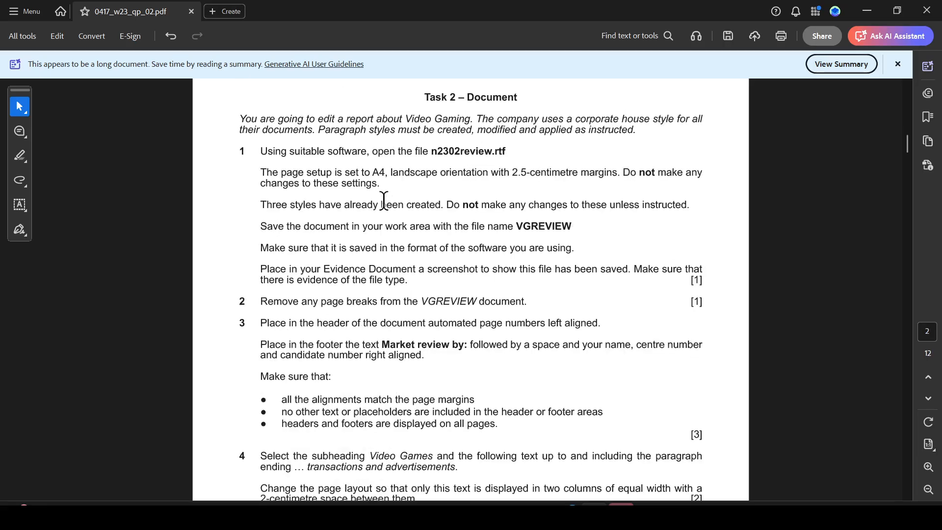
drag(424, 98, 518, 99)
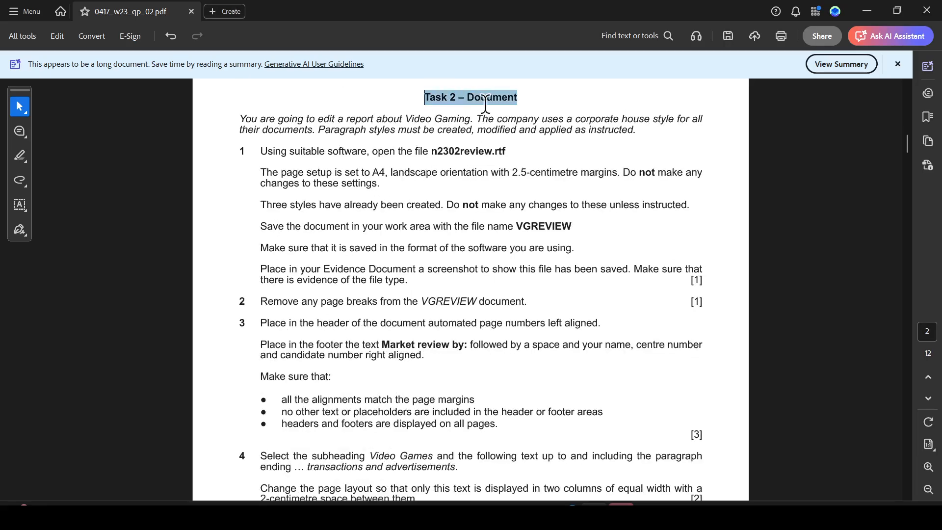
click(525, 117)
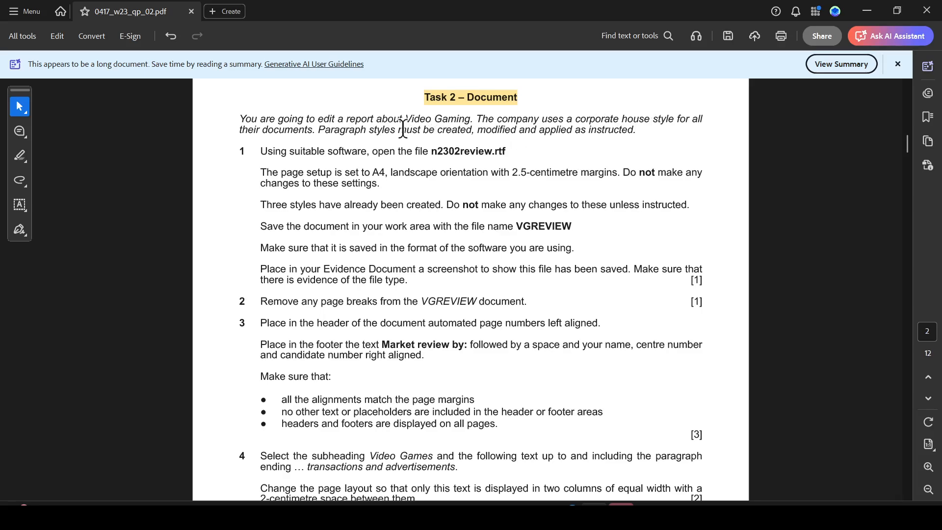
- Highlight the sentence "Paragraph styles must be created, modified and applied as instructed"
drag(320, 126, 471, 132)
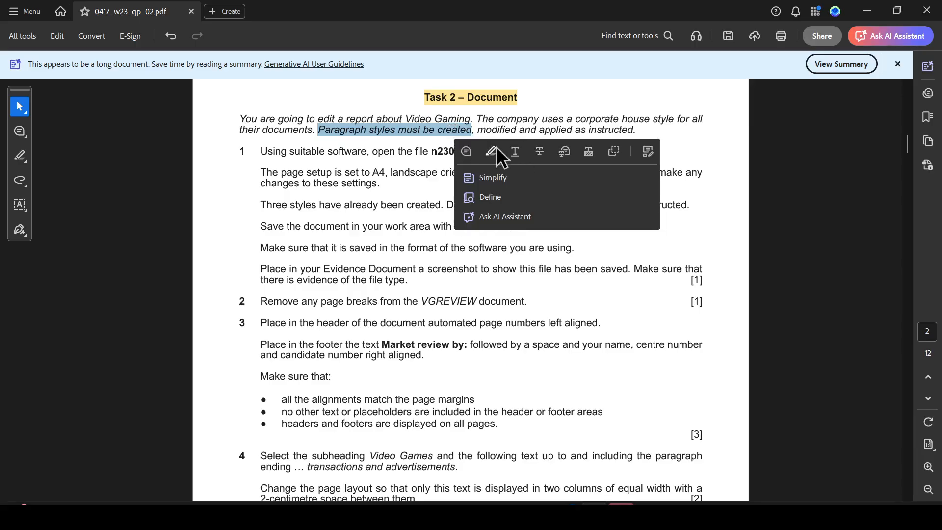
click(494, 150)
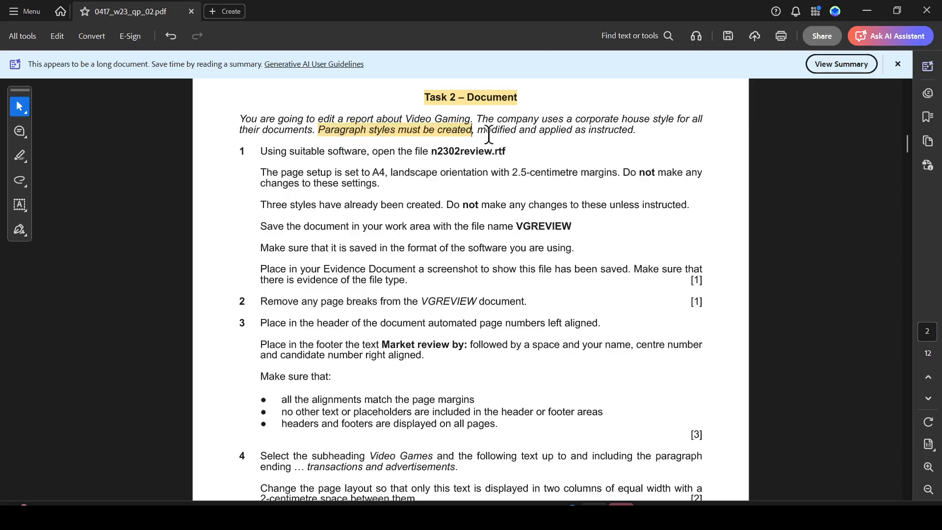
drag(481, 131, 609, 136)
click(649, 149)
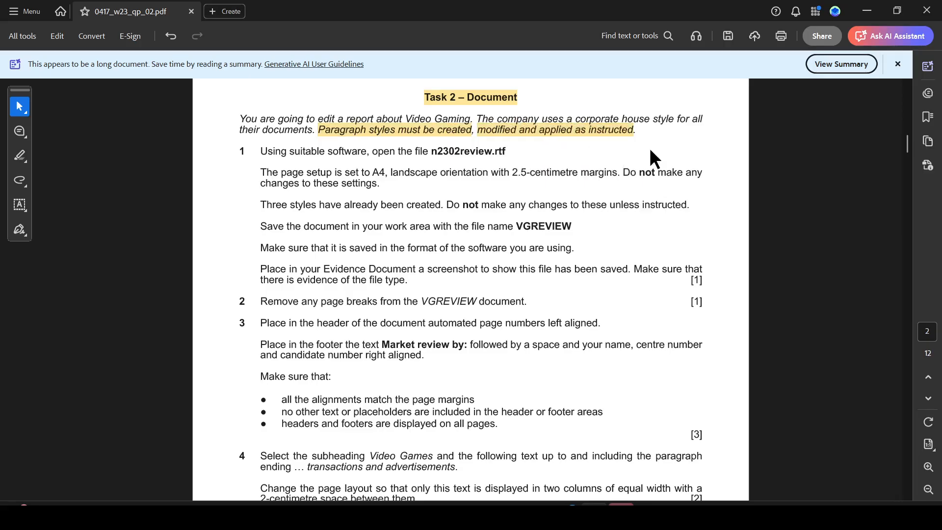
- Open the folder 11_0417_02_Confidential Source Files November 2023 inside 0417_w23_sf_02
key(super+d)
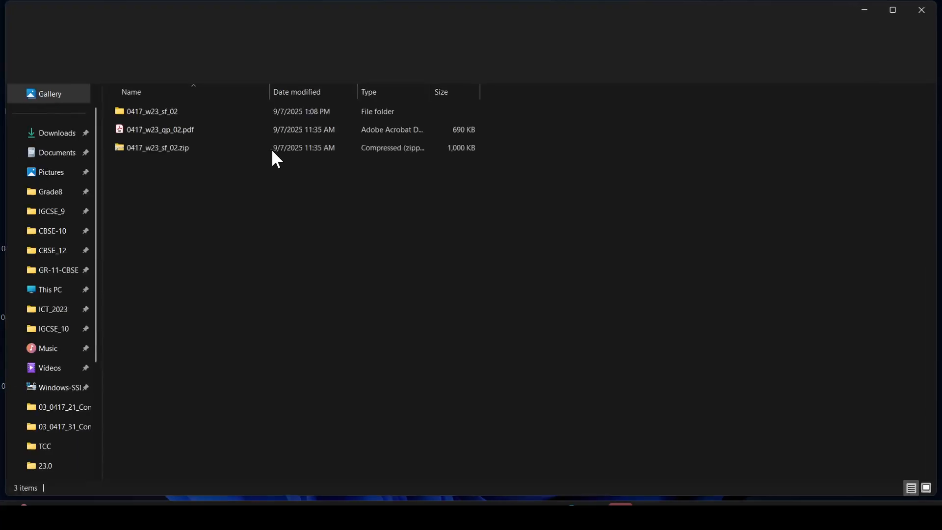
double_click(172, 110)
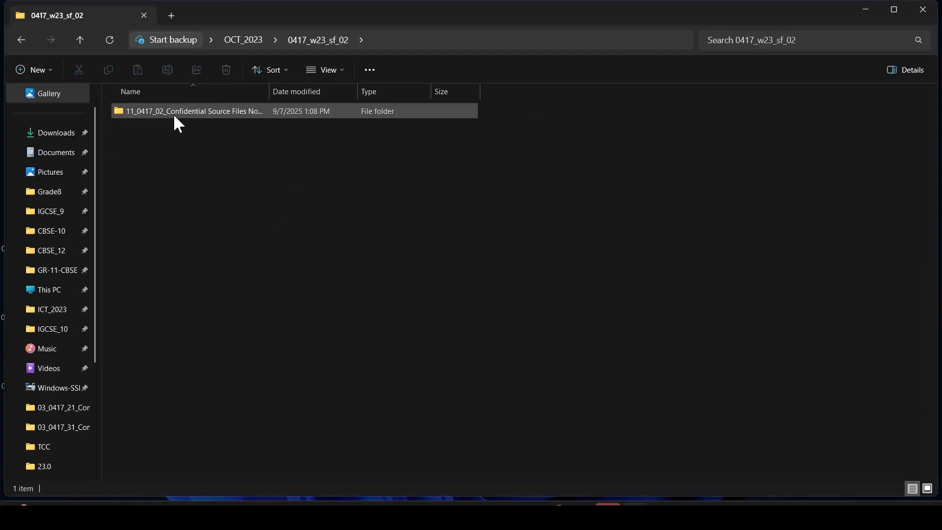
double_click(172, 112)
- Highlight the file name n2302review.rtf in the question paper
key(alt+Tab)
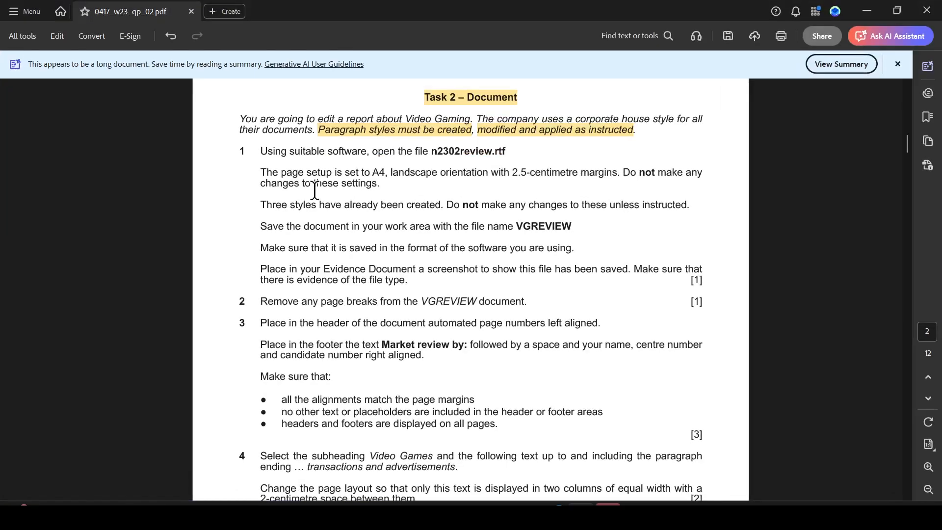
drag(436, 151, 514, 152)
click(555, 173)
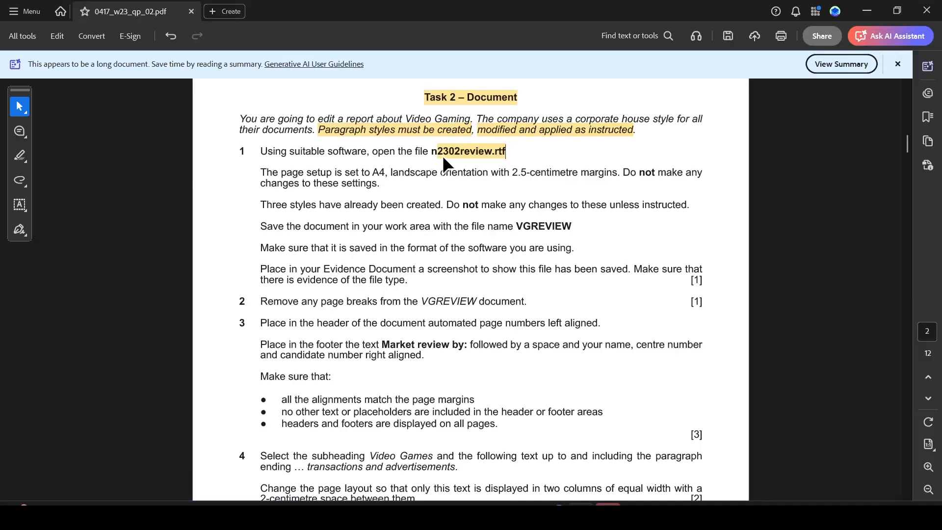
- Open n2302review.rtf from the source files folder in Word and enable editing
key(alt+Tab)
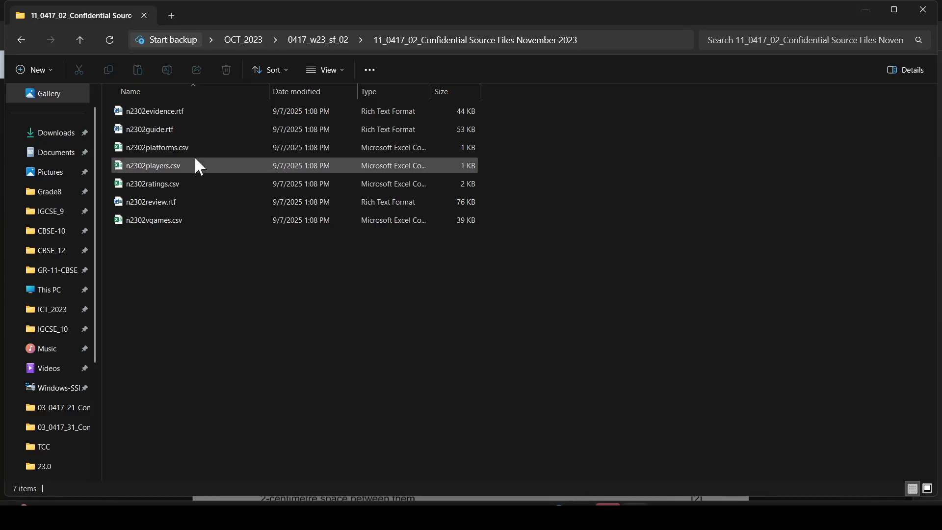
double_click(173, 197)
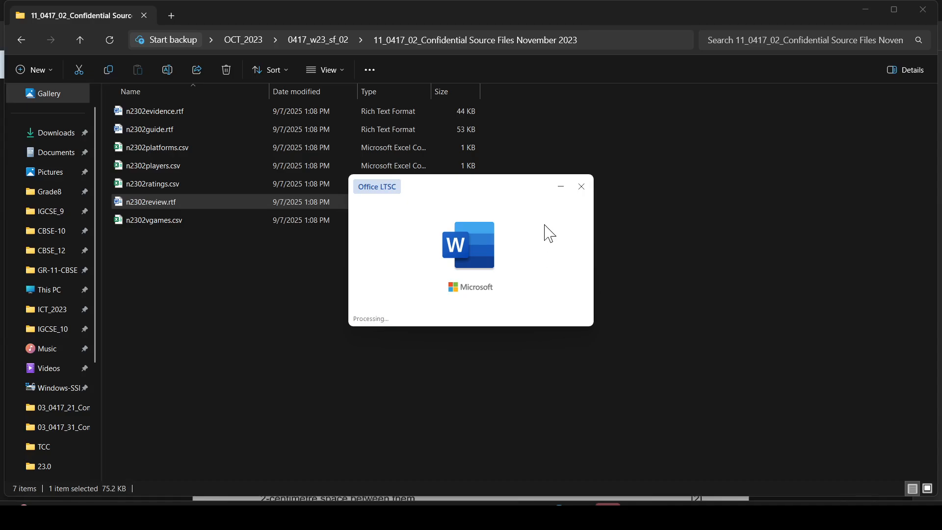
click(359, 117)
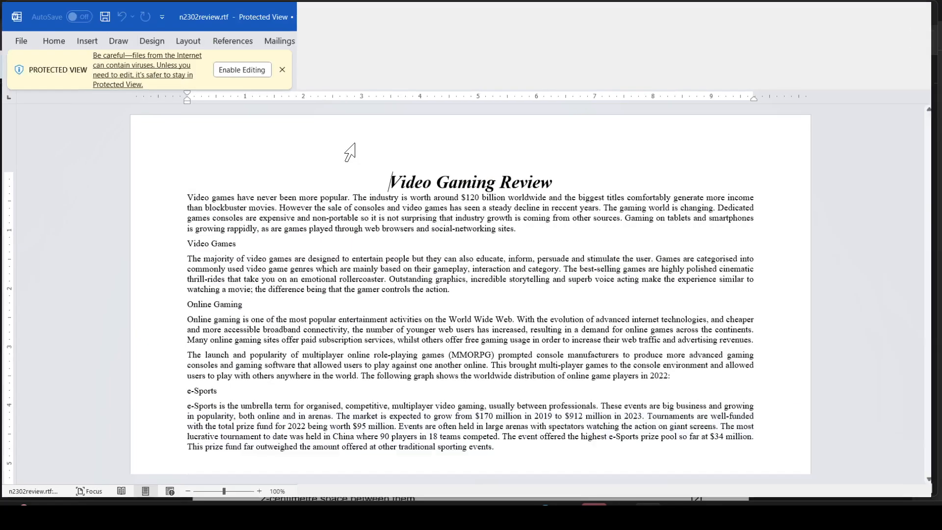
click(494, 57)
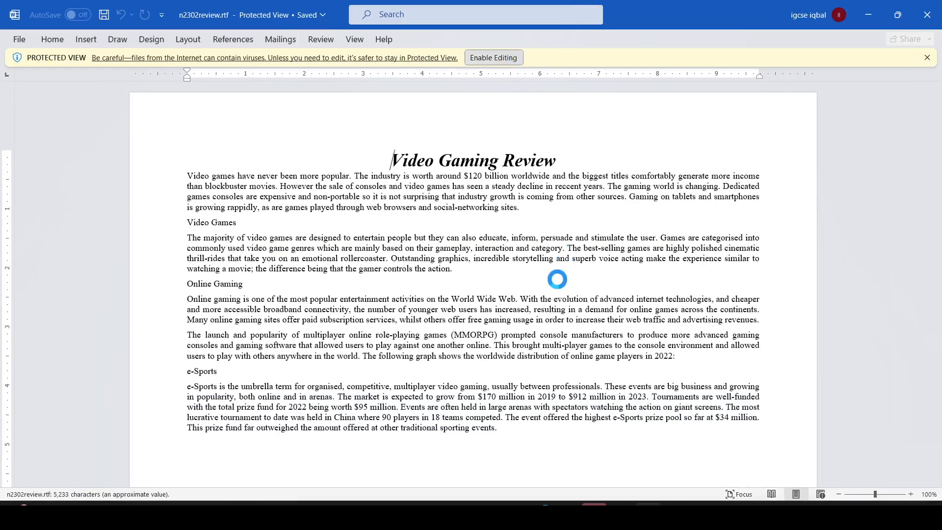
- Highlight "A4," and "Do not" in the first instruction of the question paper
key(alt+Tab)
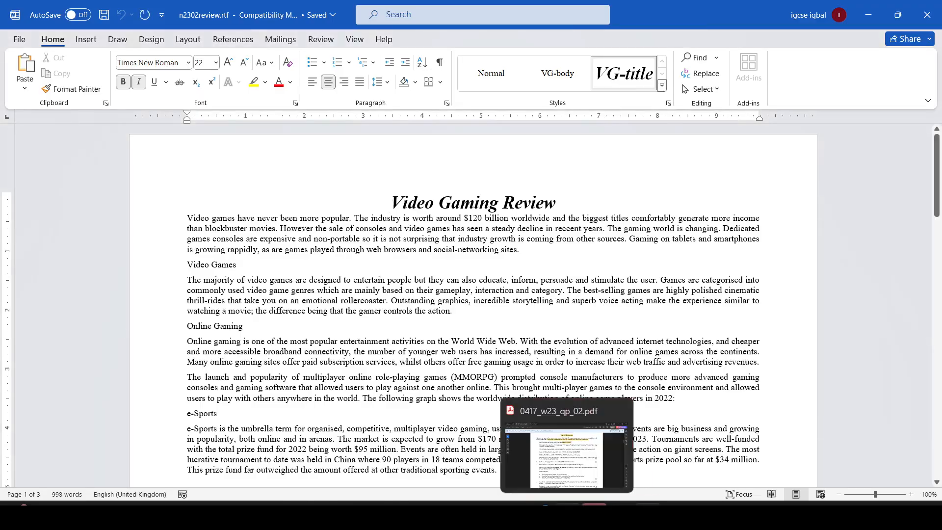
click(575, 422)
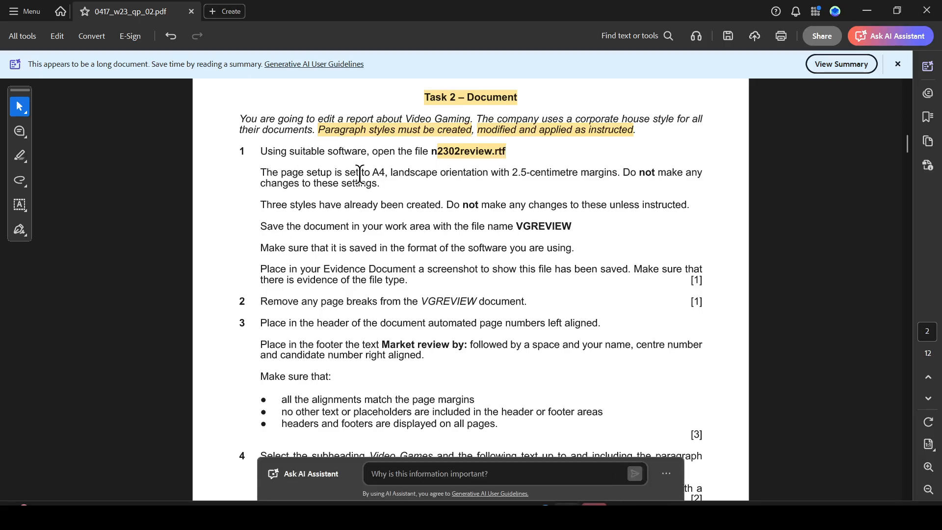
drag(372, 172, 389, 173)
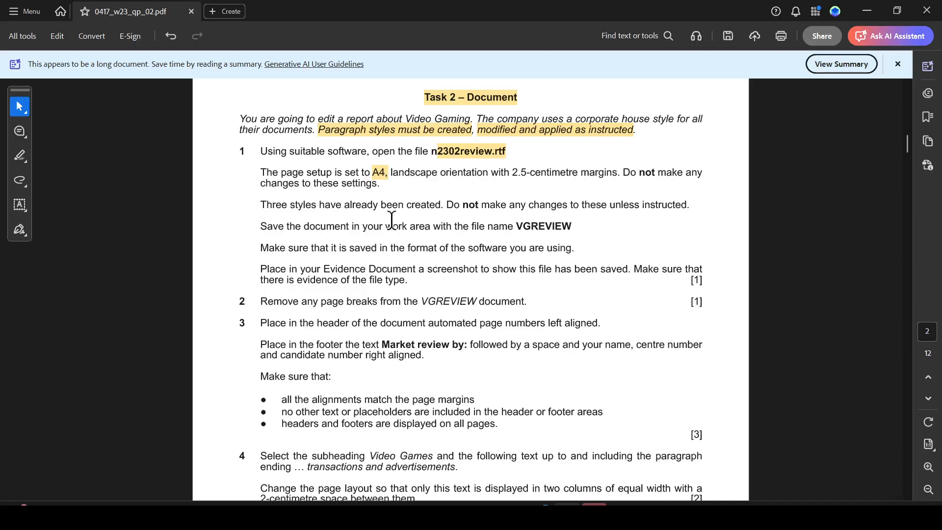
drag(447, 206, 479, 206)
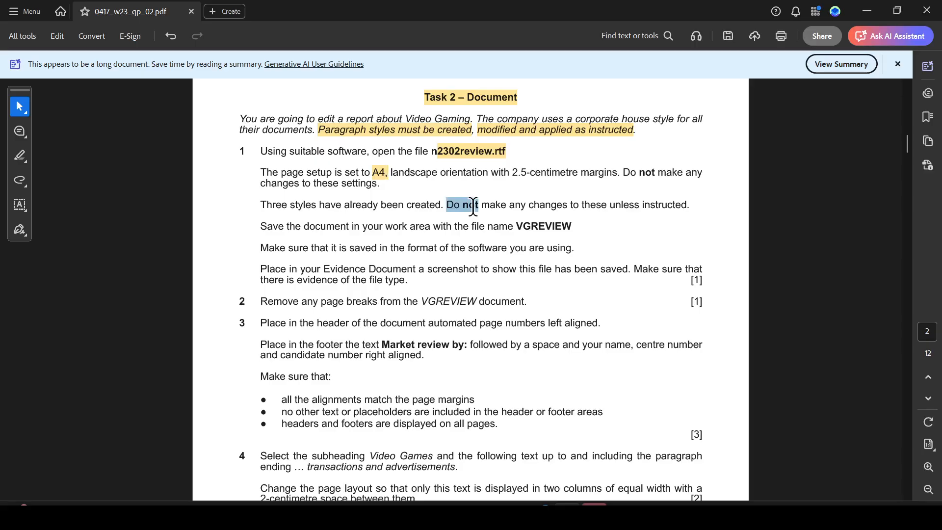
click(510, 226)
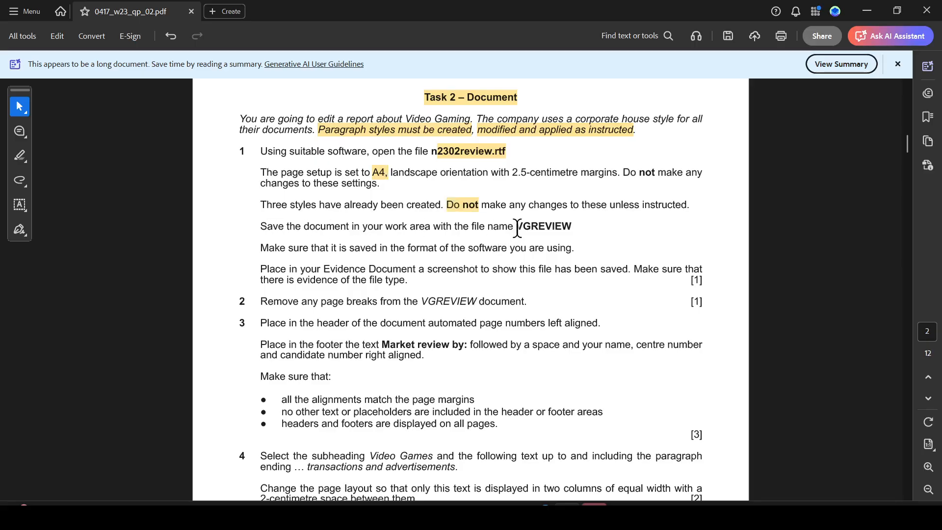
- Open Save As for the review document in the 11_0417_02_Confidential Source Files November 2023 folder
drag(517, 229, 571, 230)
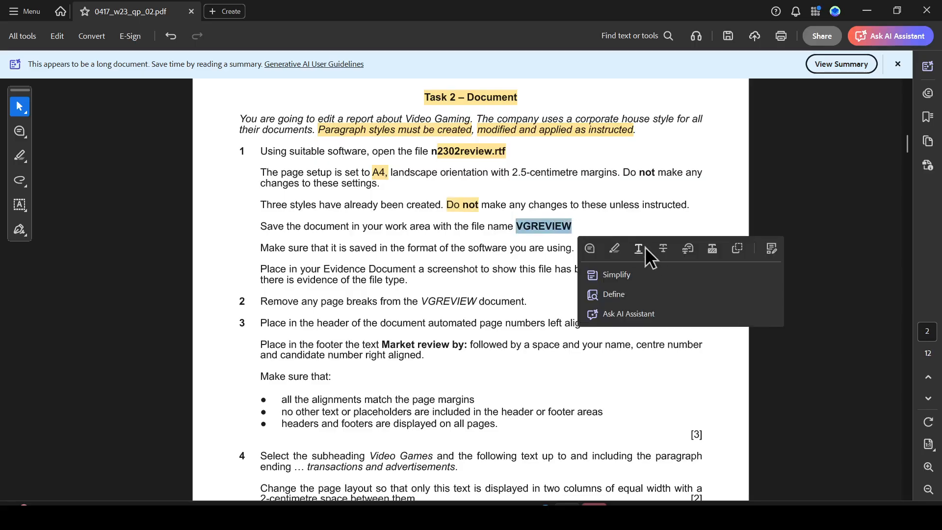
click(648, 514)
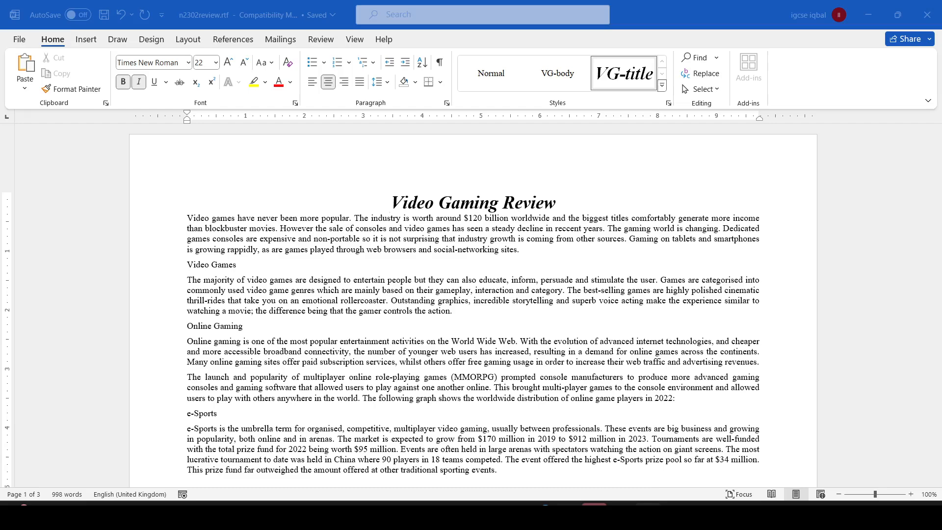
click(19, 39)
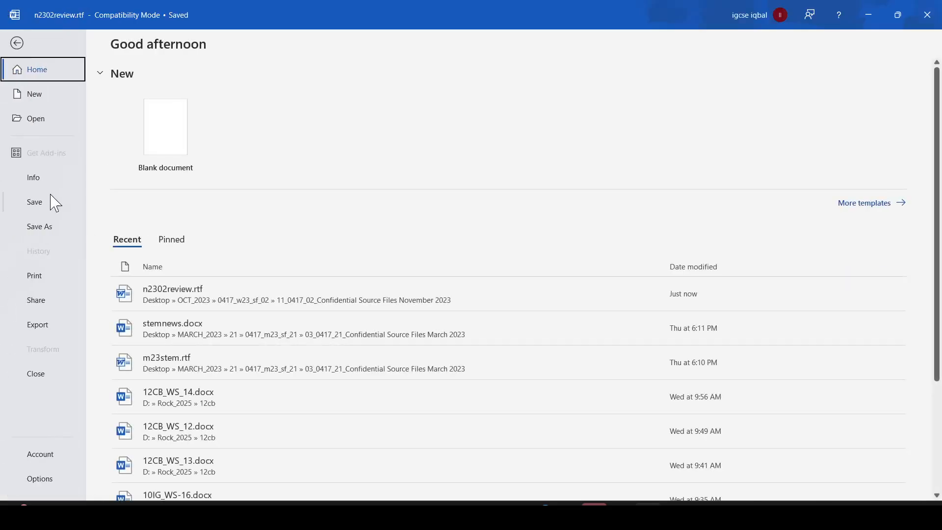
click(39, 227)
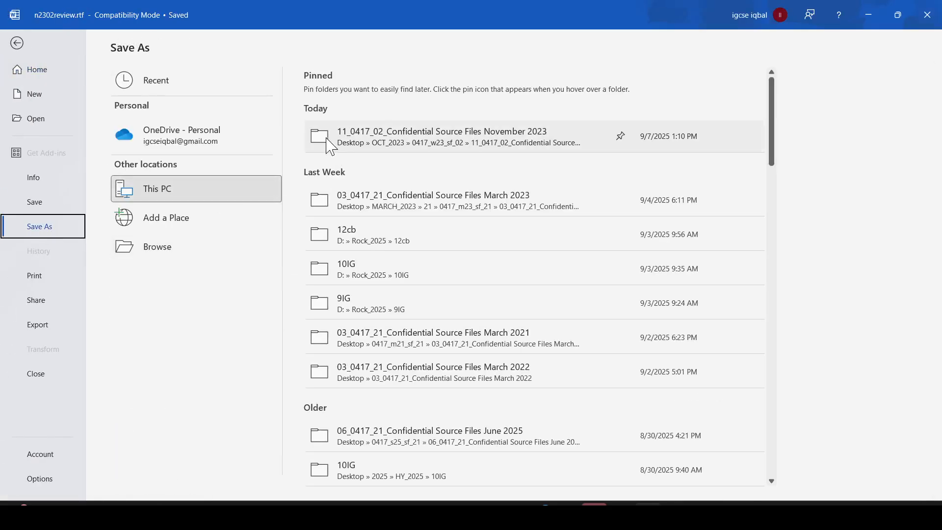
click(417, 140)
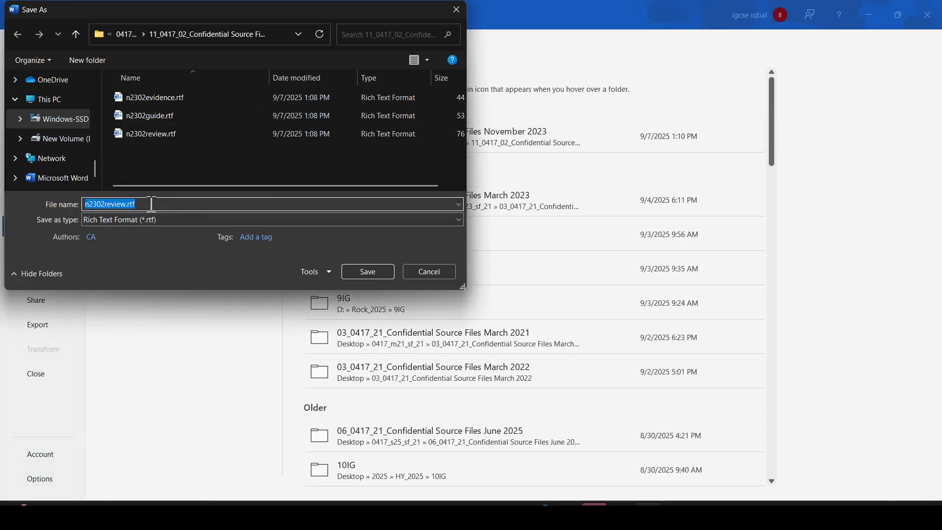
- Save the document as VGREVIEW in Word Document (*.docx) format
text(VGREVIEW)
click(184, 219)
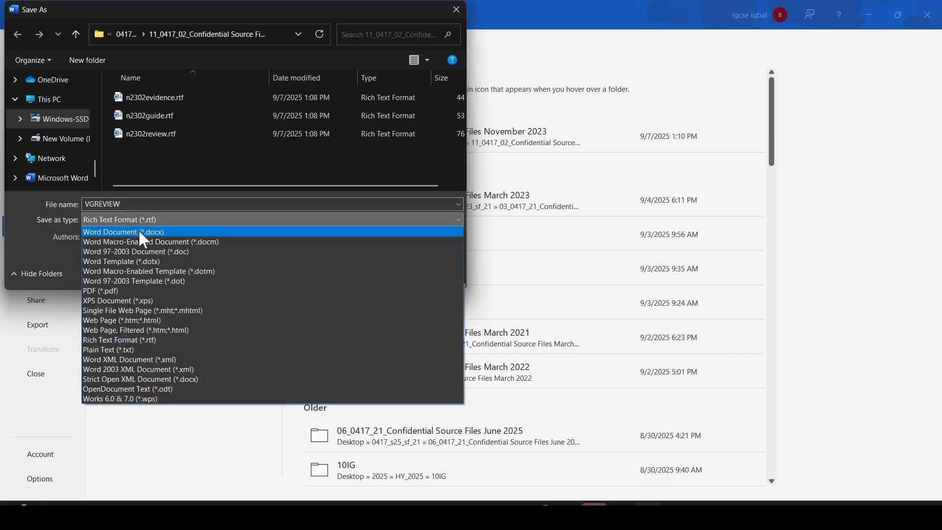
click(136, 229)
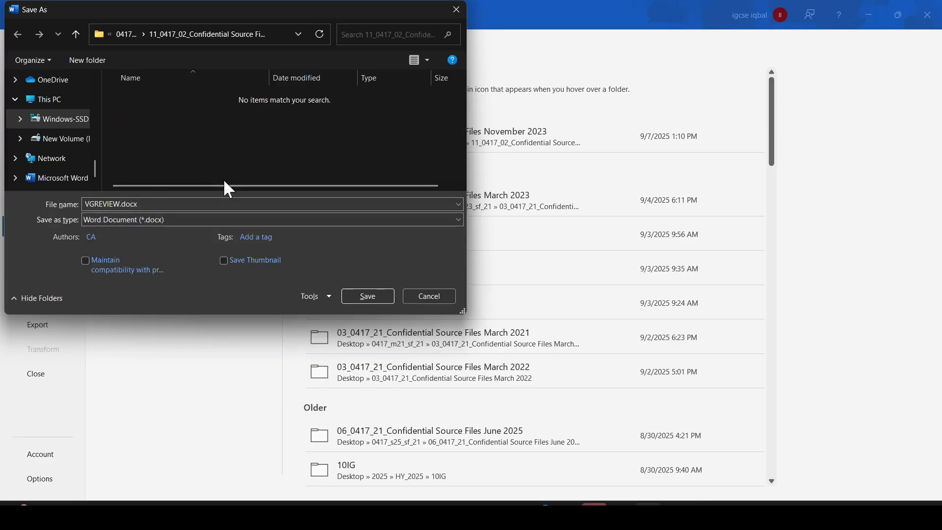
key(alt+Tab)
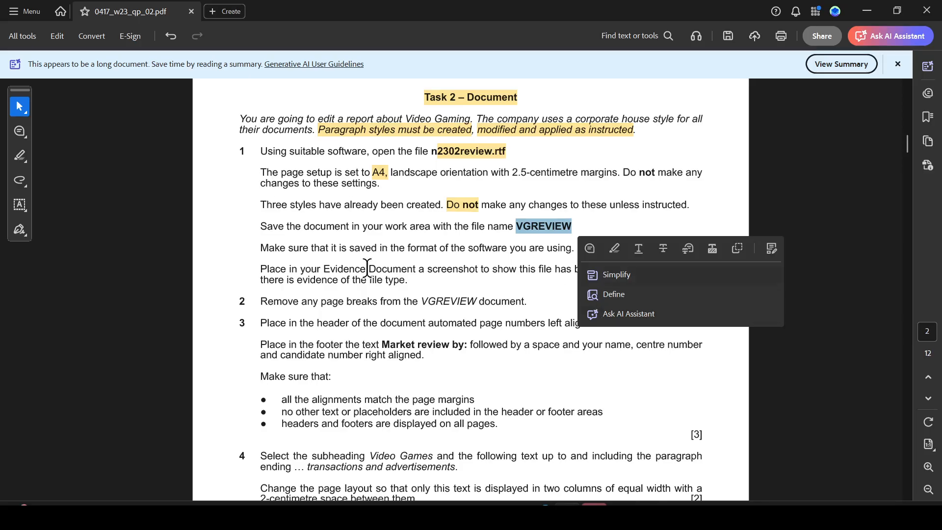
click(393, 268)
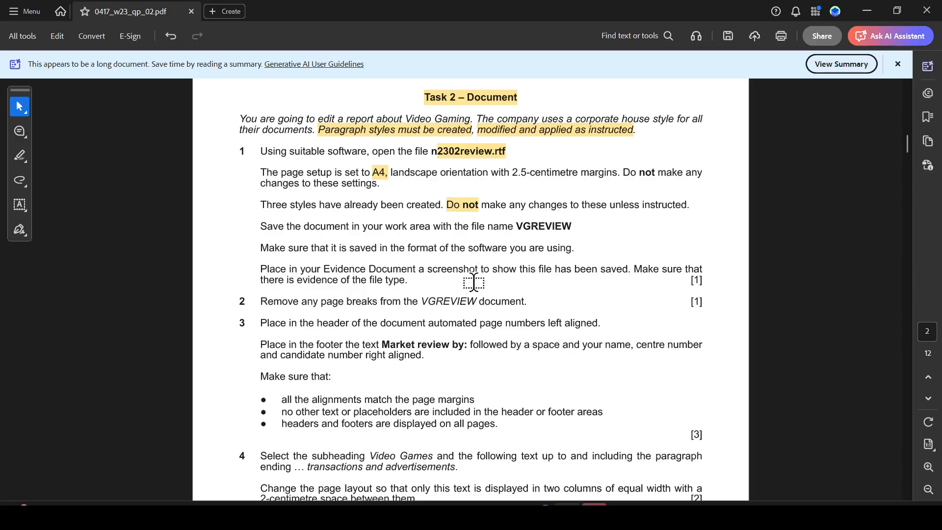
key(alt+Tab)
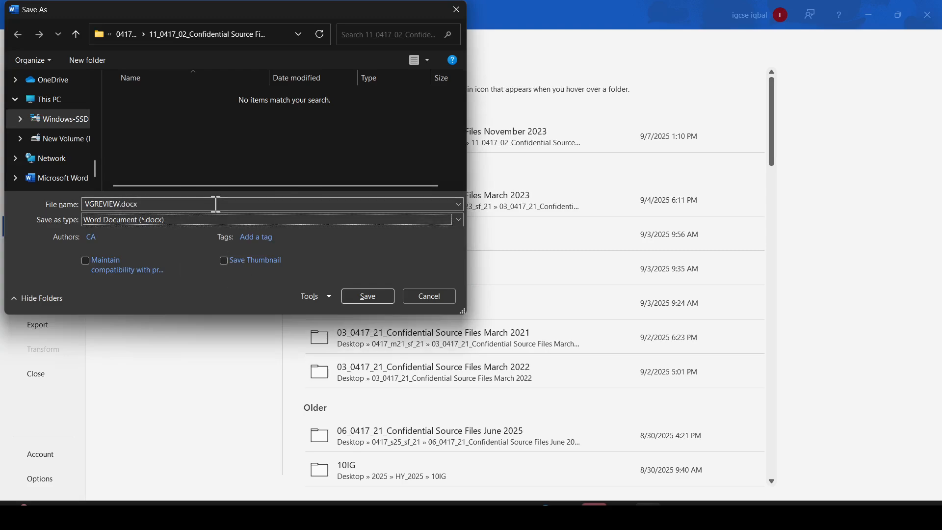
click(379, 294)
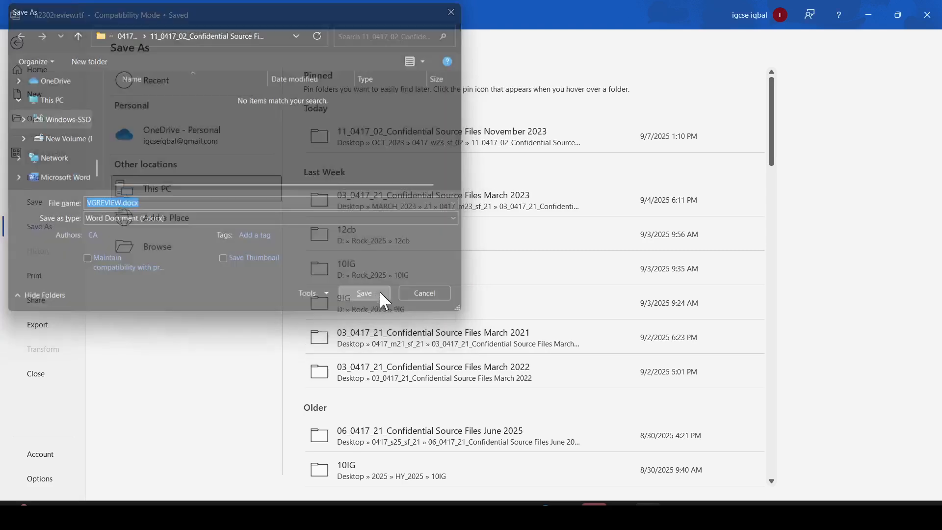
- Scroll the question paper to read the next instructions
key(alt+Tab)
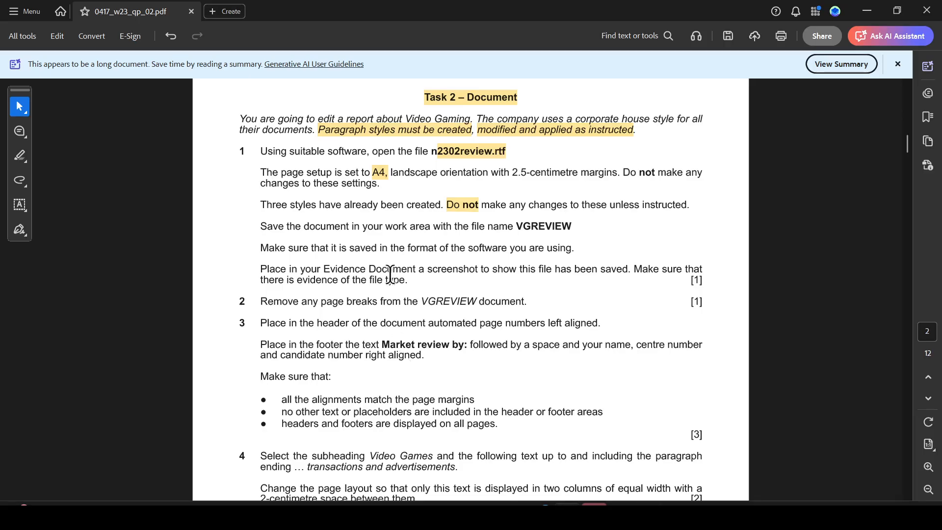
scroll(338, 307, down, 3)
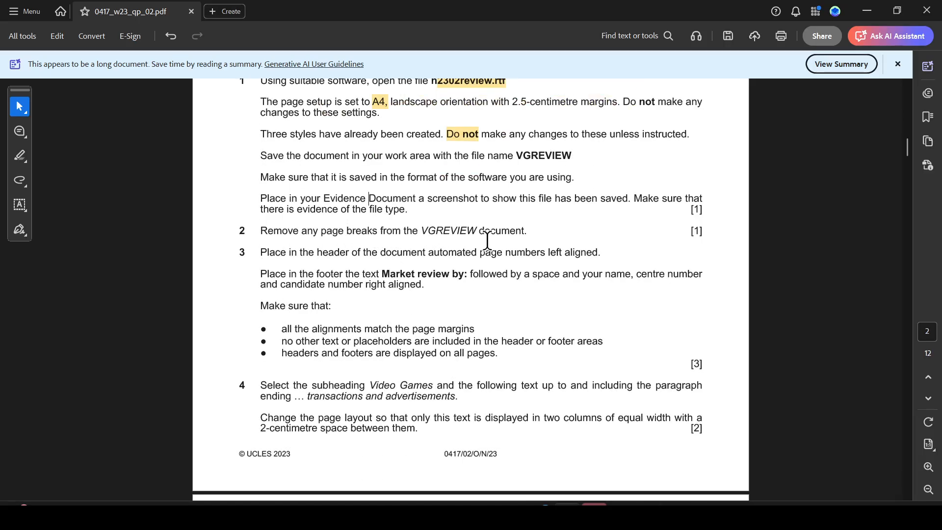
key(alt+Tab)
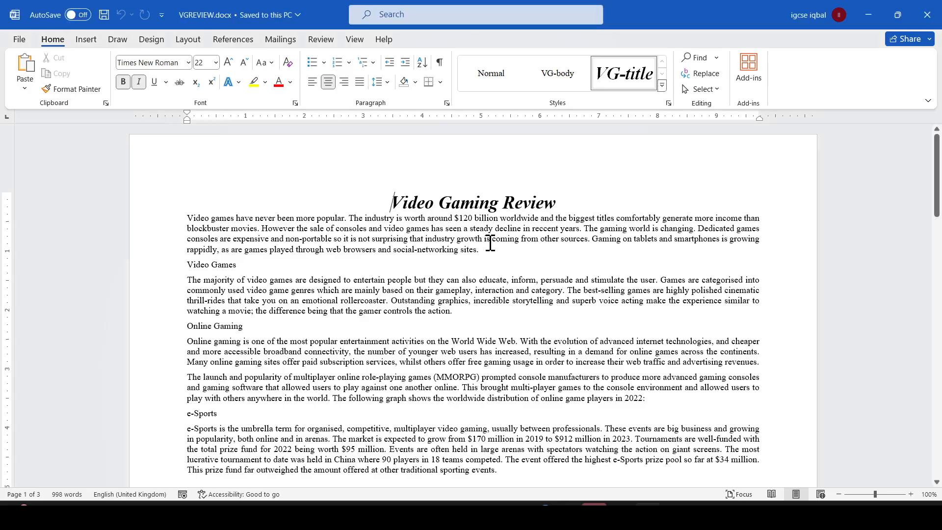
- Show formatting marks and delete both page breaks, after the e-Sports section and after the mobile gaming paragraph
click(440, 62)
scroll(593, 380, down, 3)
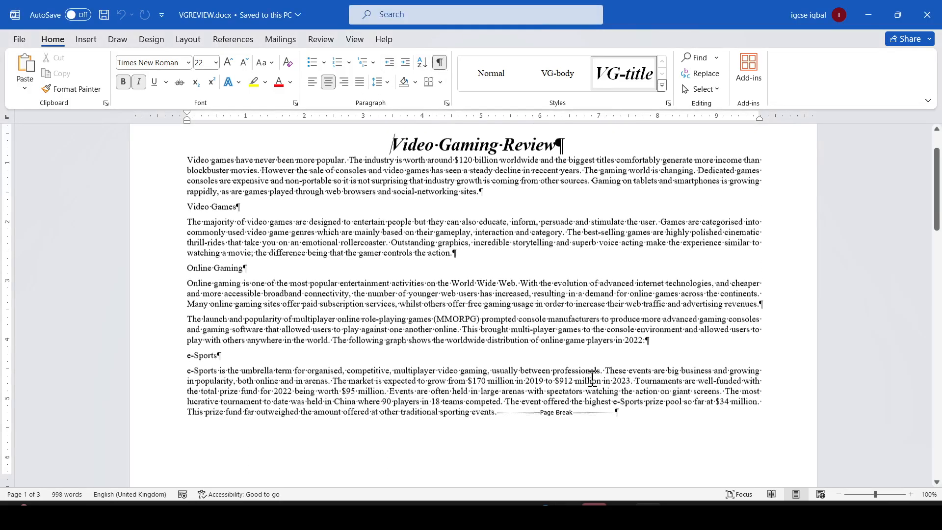
scroll(592, 380, down, 1)
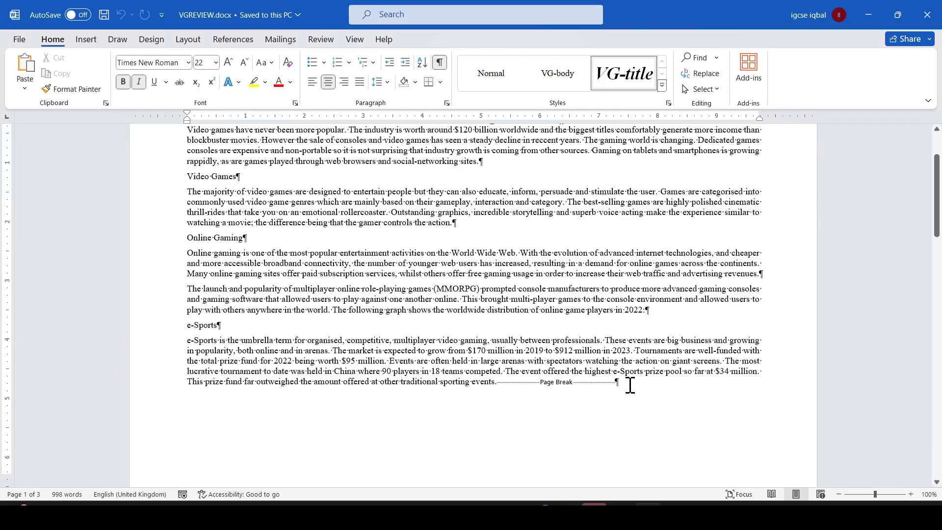
double_click(567, 386)
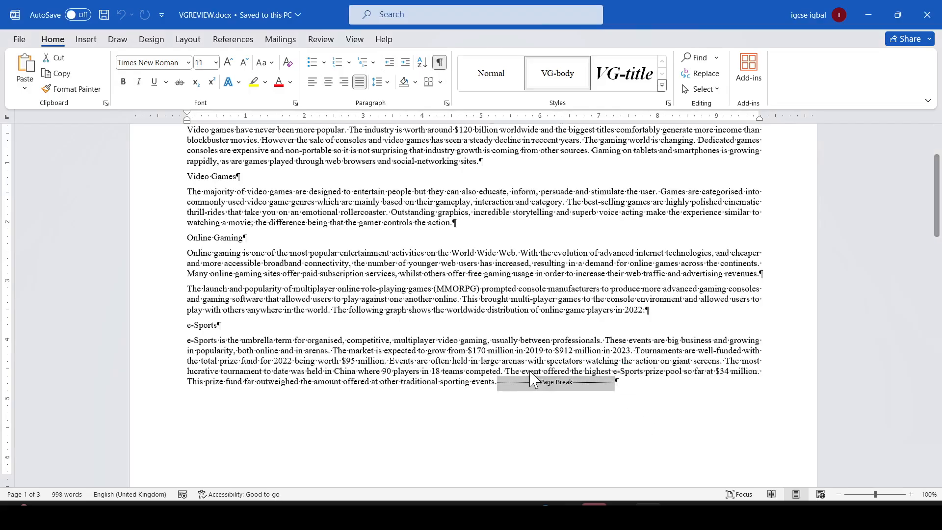
key(Delete)
scroll(530, 407, down, 15)
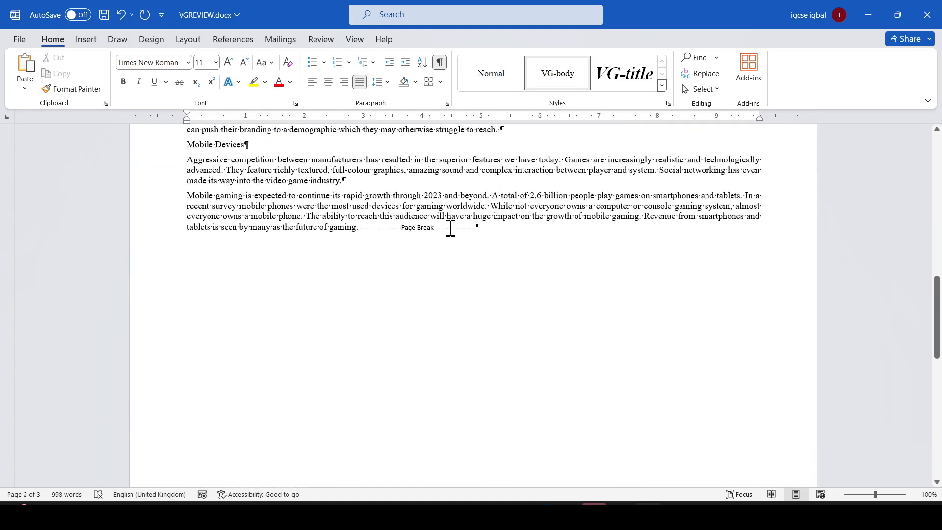
double_click(450, 228)
key(Delete)
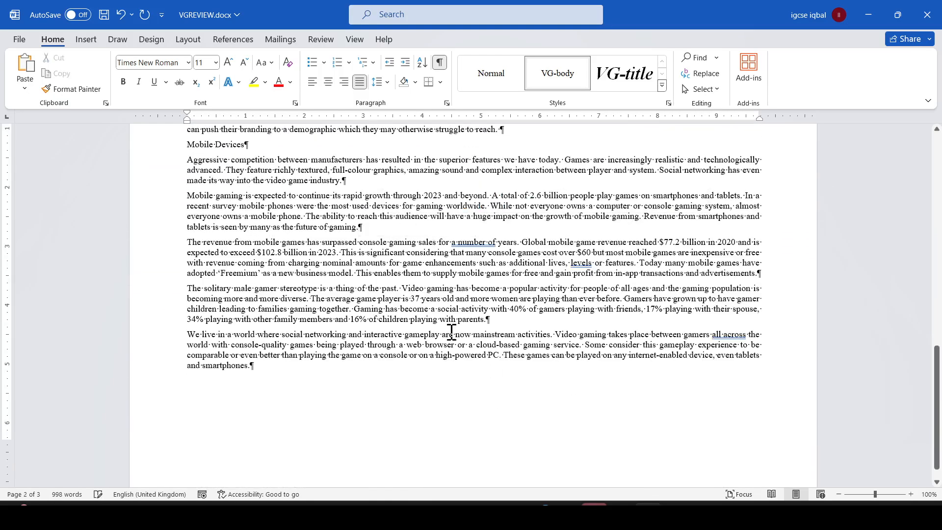
- Hide formatting marks and save the document
scroll(401, 396, up, 3)
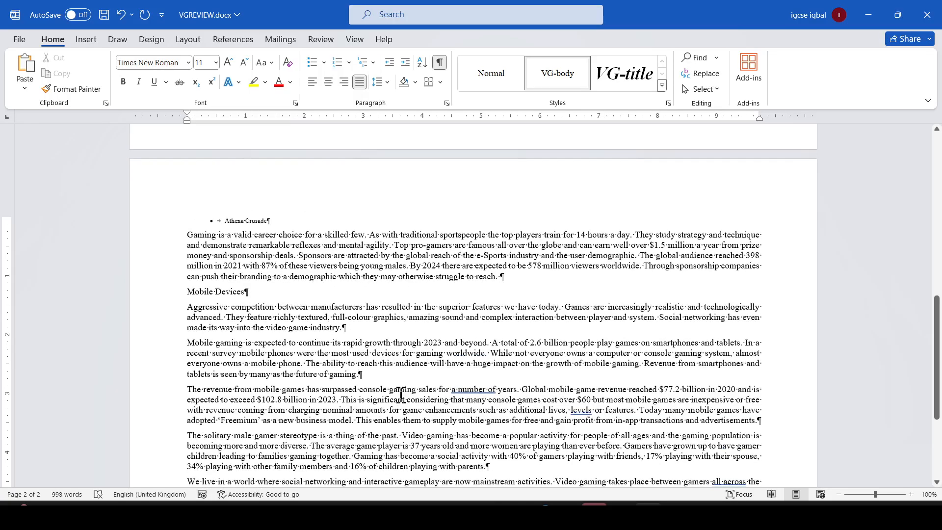
scroll(401, 396, up, 10)
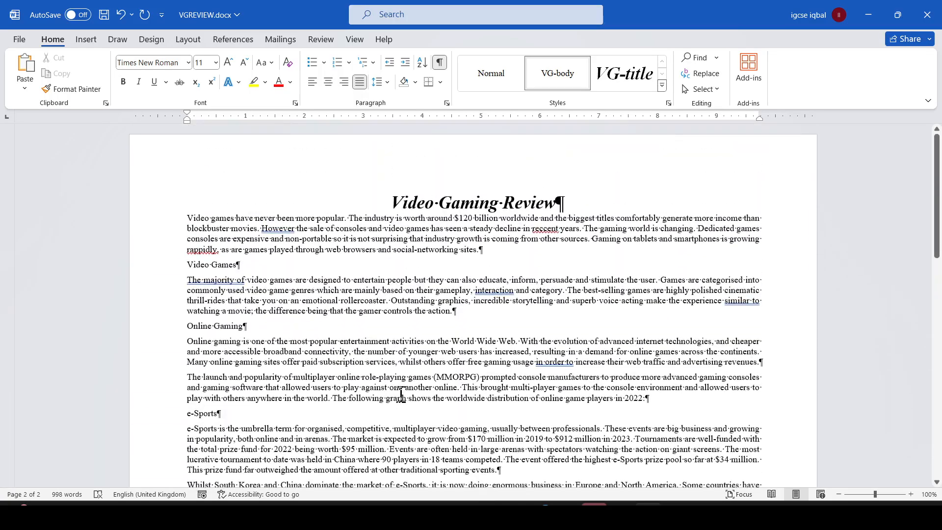
click(440, 62)
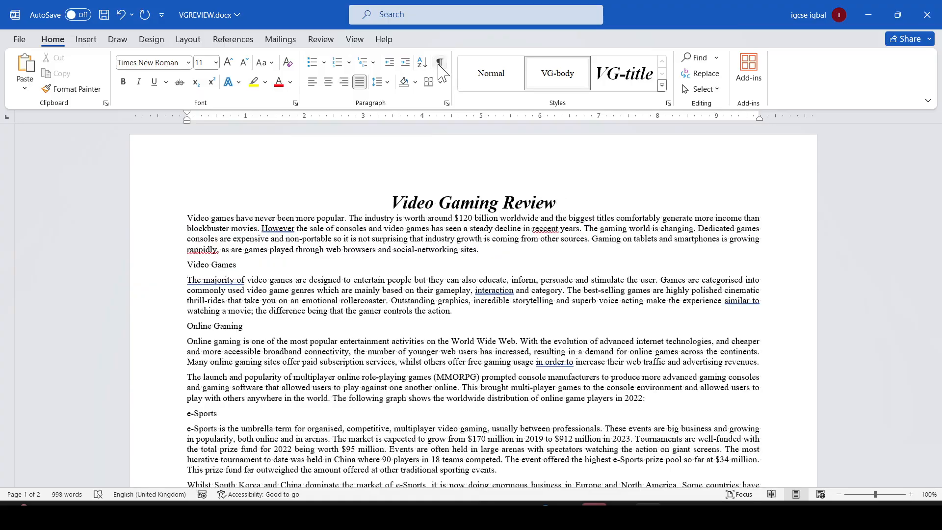
click(104, 14)
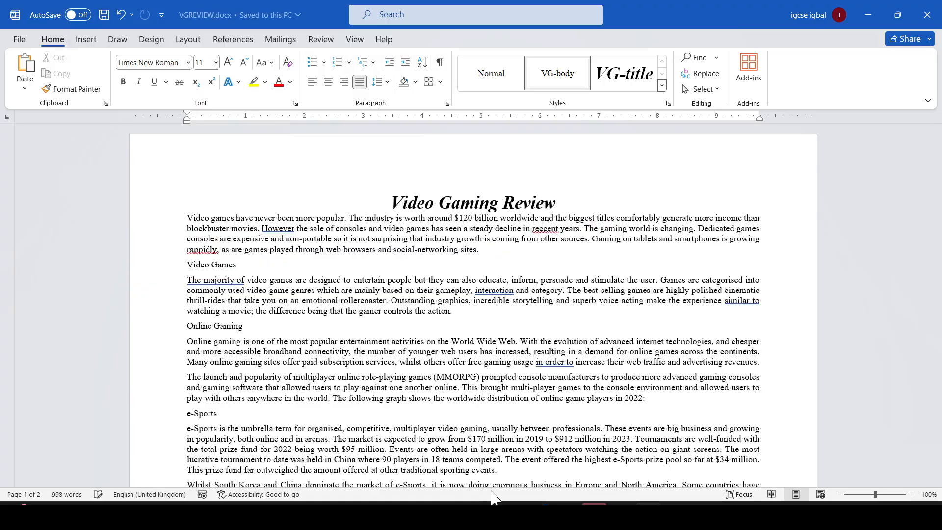
- Highlight question 2 and "automated page numbers left aligned" in the question paper
scroll(439, 368, down, 15)
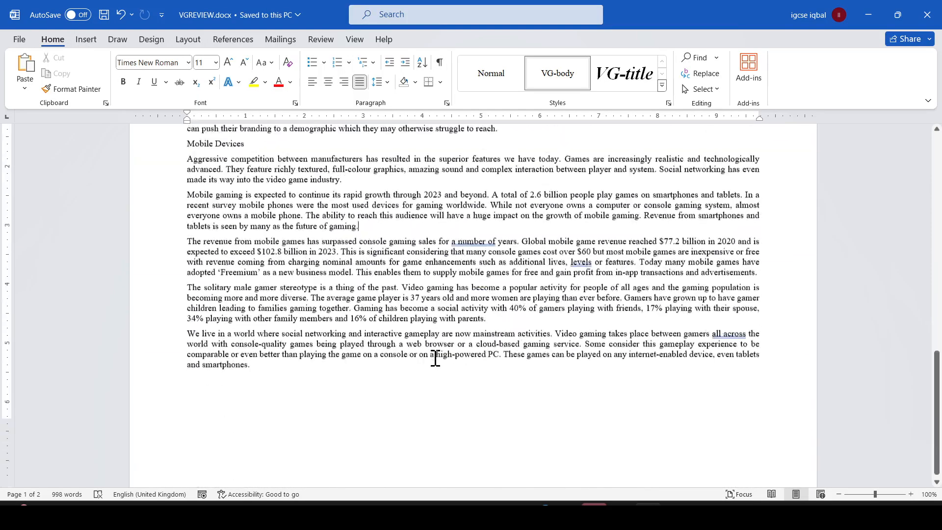
key(alt+Tab)
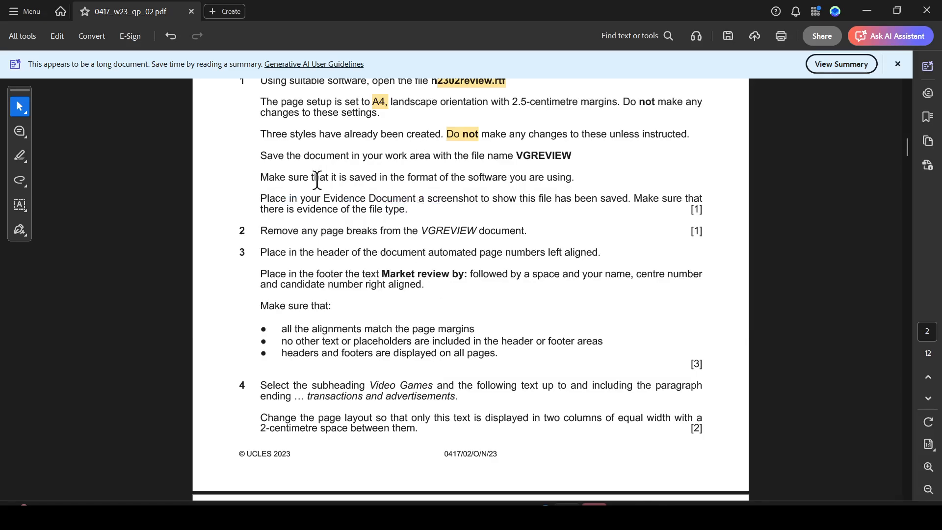
drag(260, 230, 525, 234)
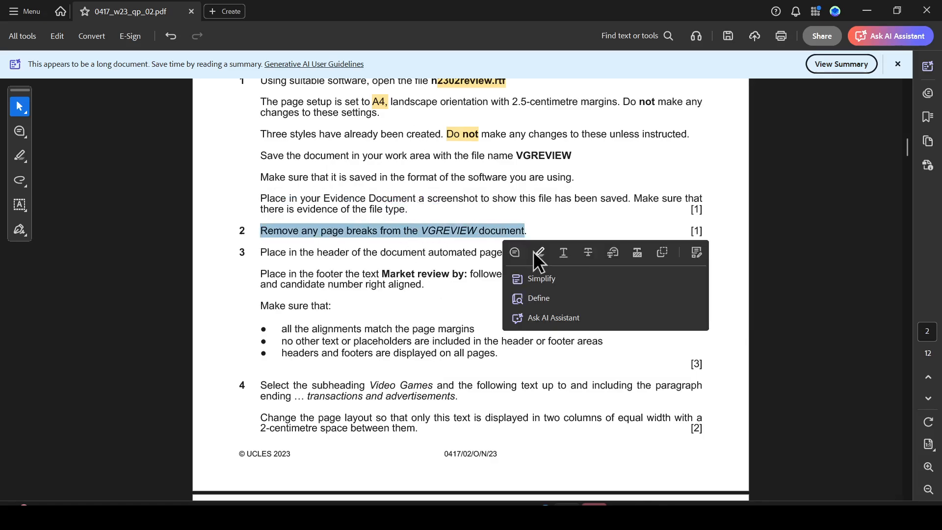
click(536, 254)
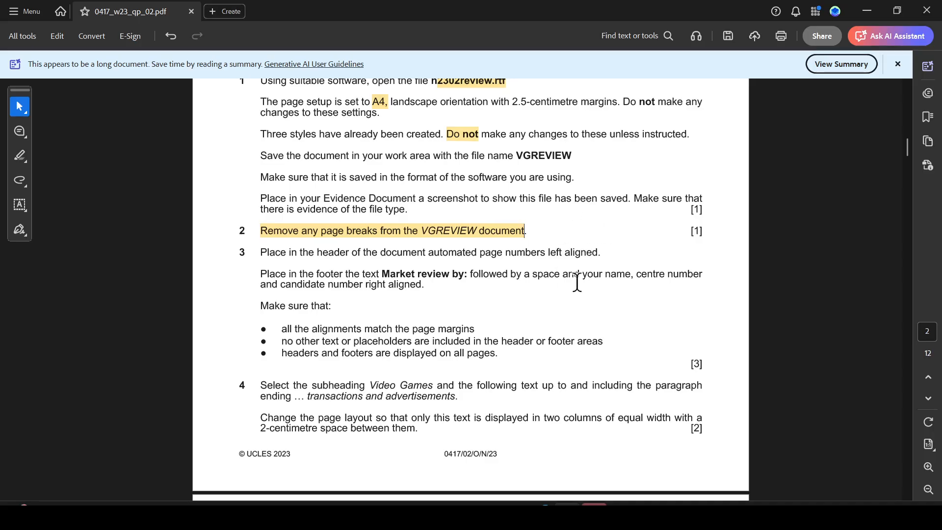
drag(428, 252, 598, 253)
click(626, 271)
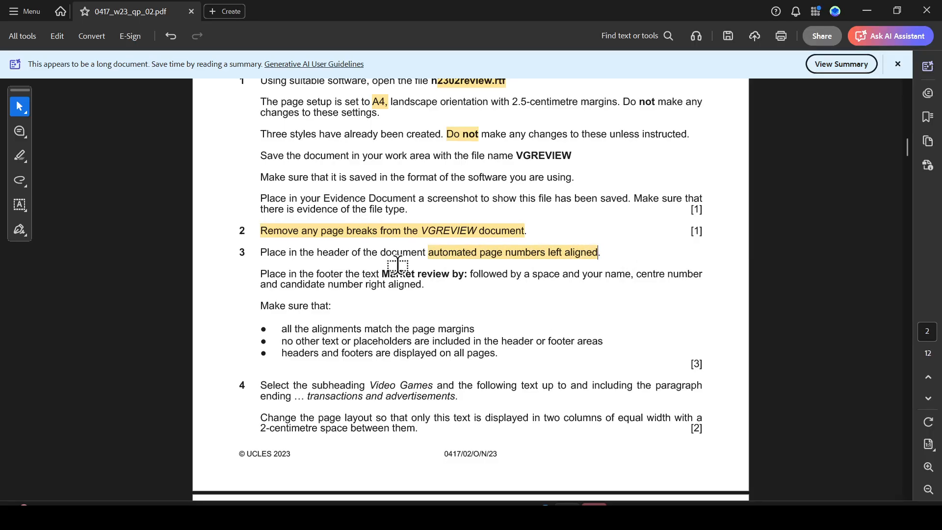
- Insert a Plain Number 1 page number at the top of the page, left aligned in the header
key(alt+Tab)
scroll(431, 269, up, 5)
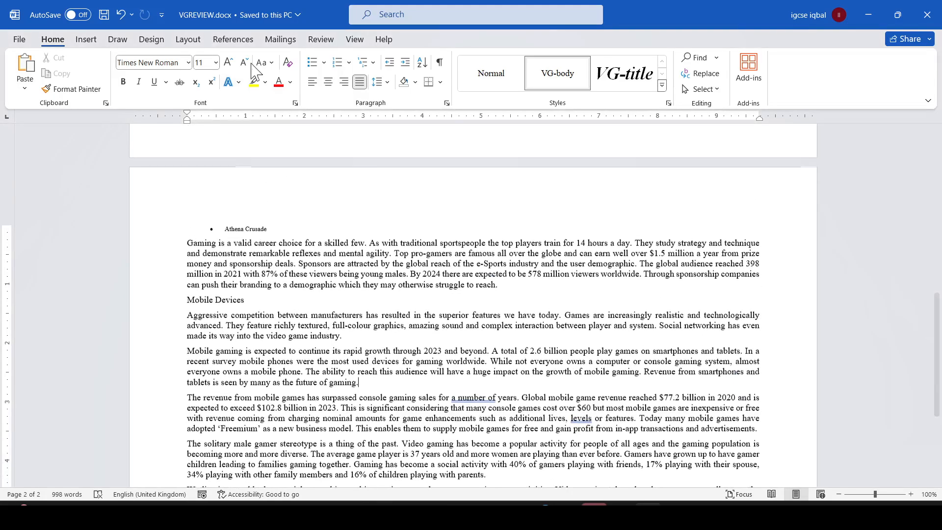
click(86, 40)
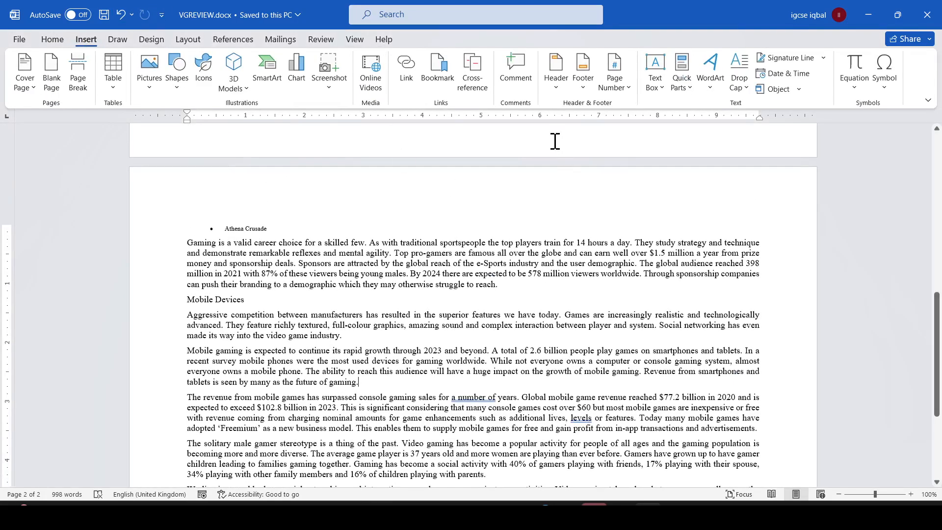
key(alt+Tab)
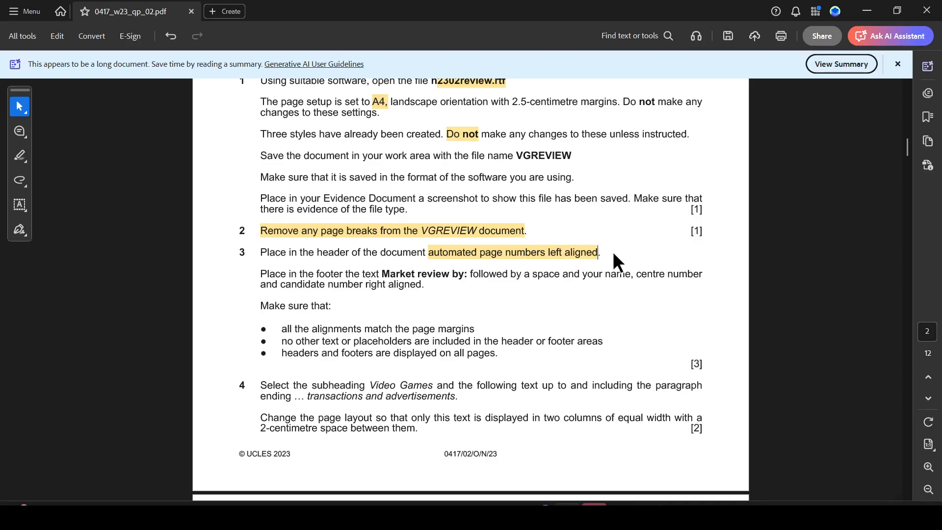
key(alt+Tab)
click(622, 88)
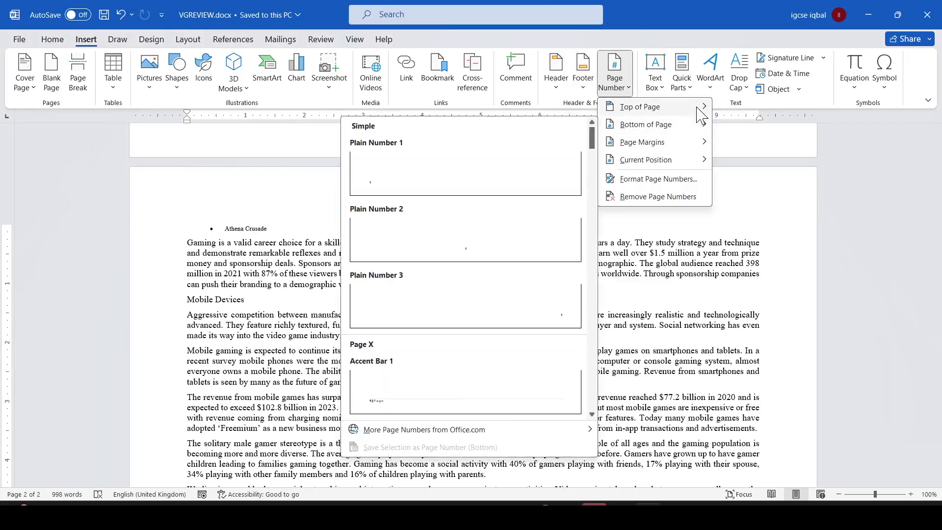
mouse_move(702, 112)
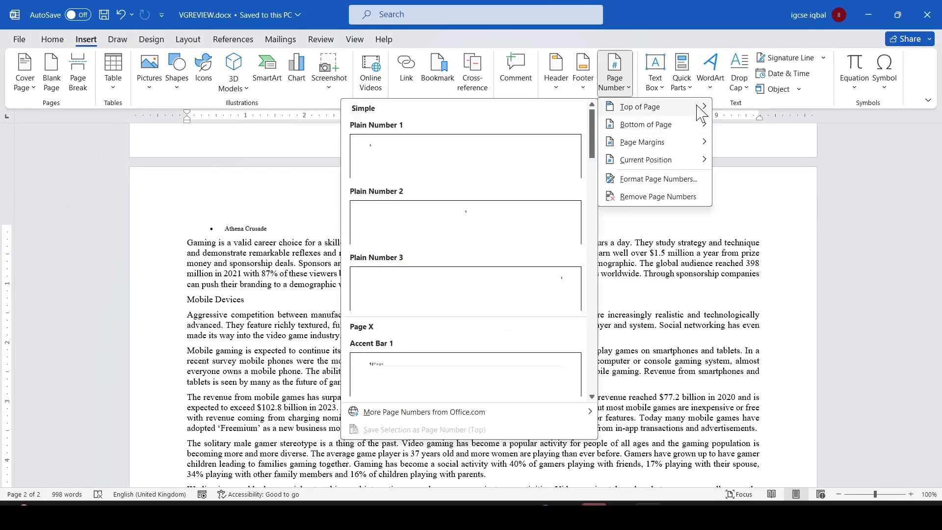
click(421, 155)
- Highlight "header" and copy the bold text "Market review by:" from question 3 of the paper
scroll(525, 233, up, 10)
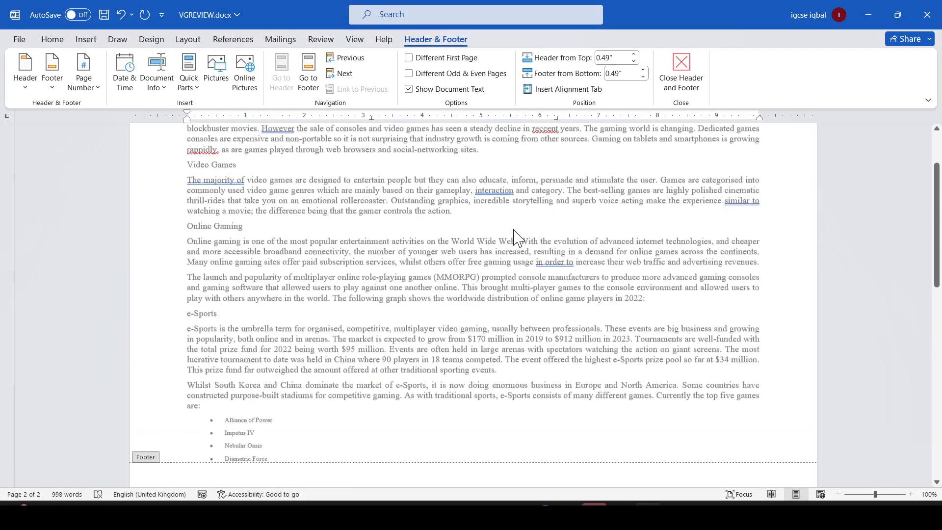
click(256, 175)
key(alt+Tab)
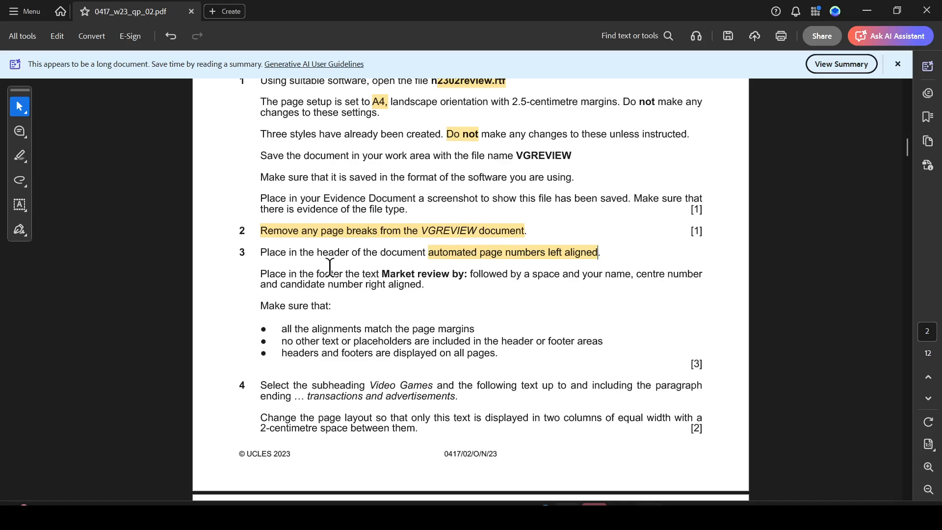
drag(318, 252, 351, 252)
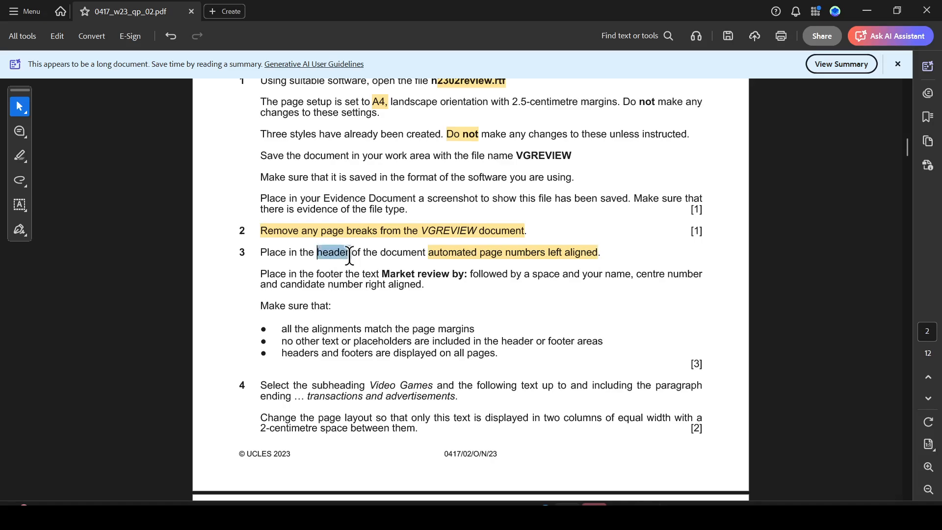
click(386, 273)
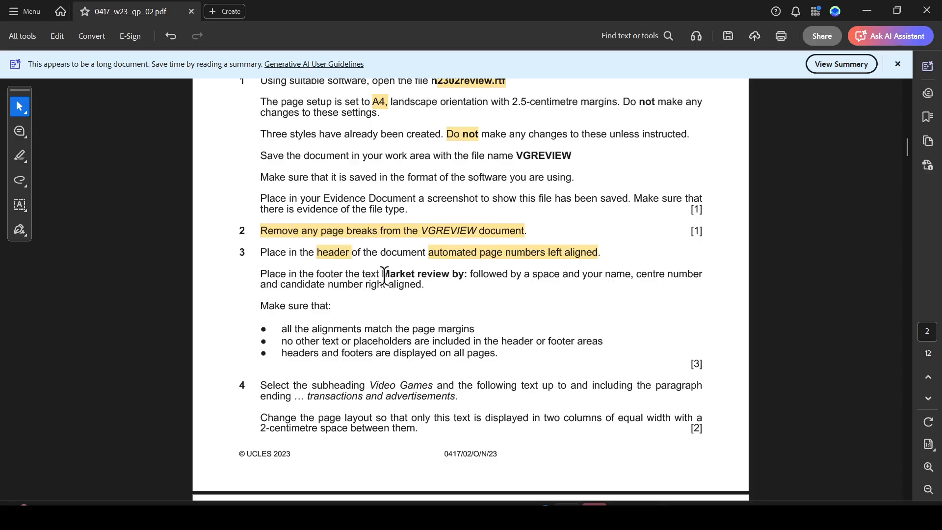
drag(385, 275, 464, 283)
key(ctrl+c)
click(503, 295)
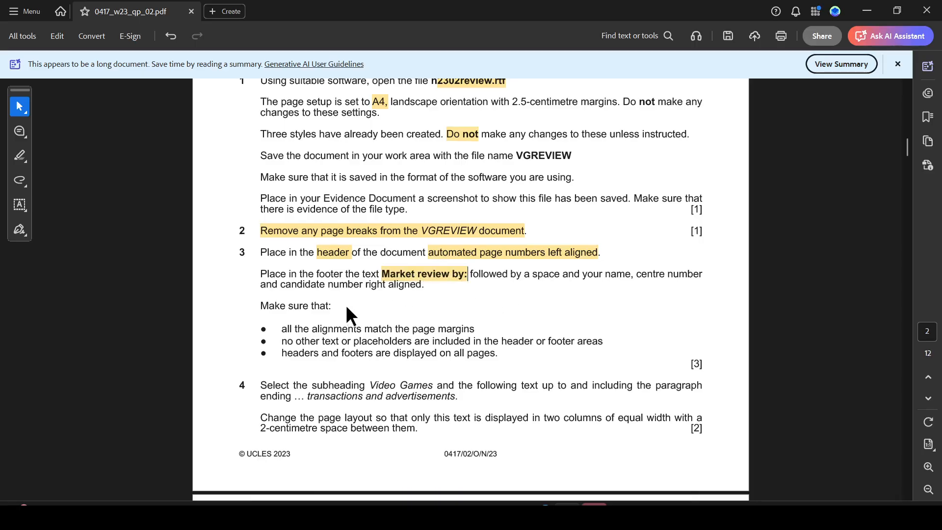
- Insert a Blank (Three Columns) footer and paste "Market review by:" into its right placeholder
key(alt+Tab)
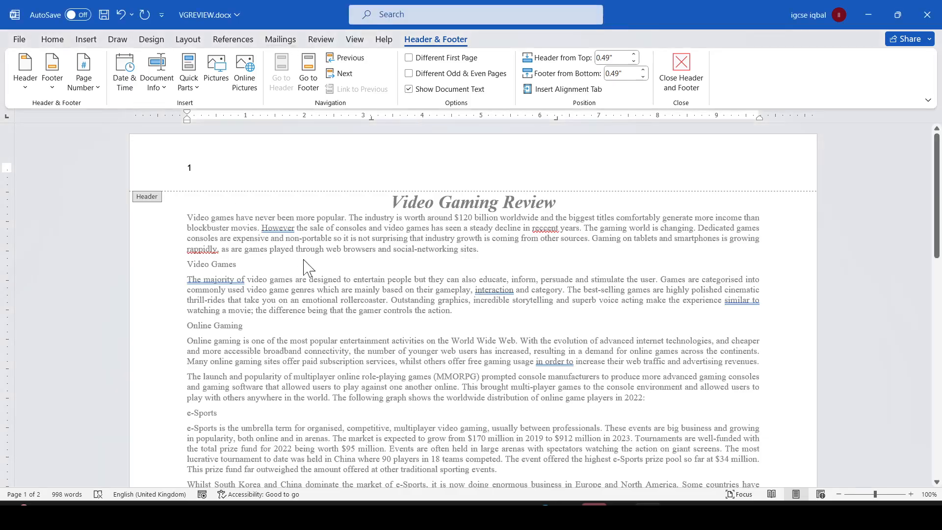
scroll(321, 272, down, 8)
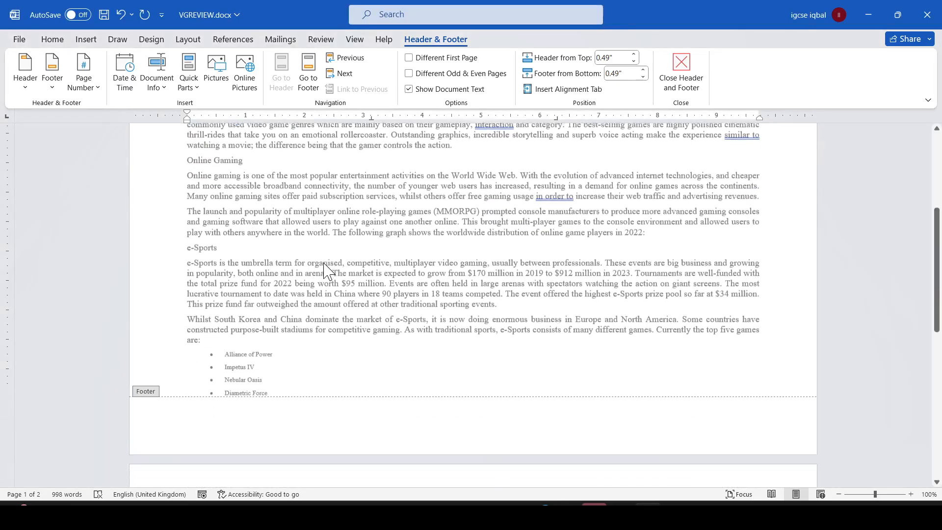
click(295, 349)
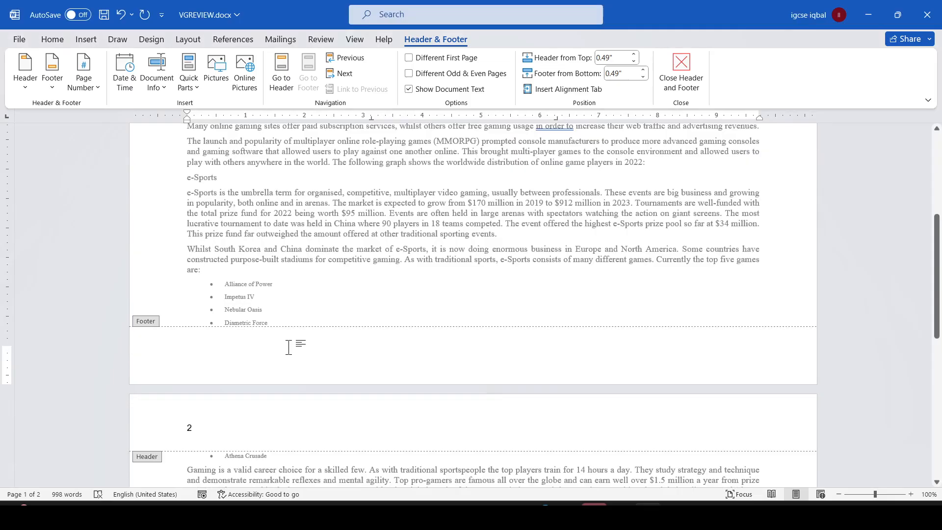
double_click(346, 255)
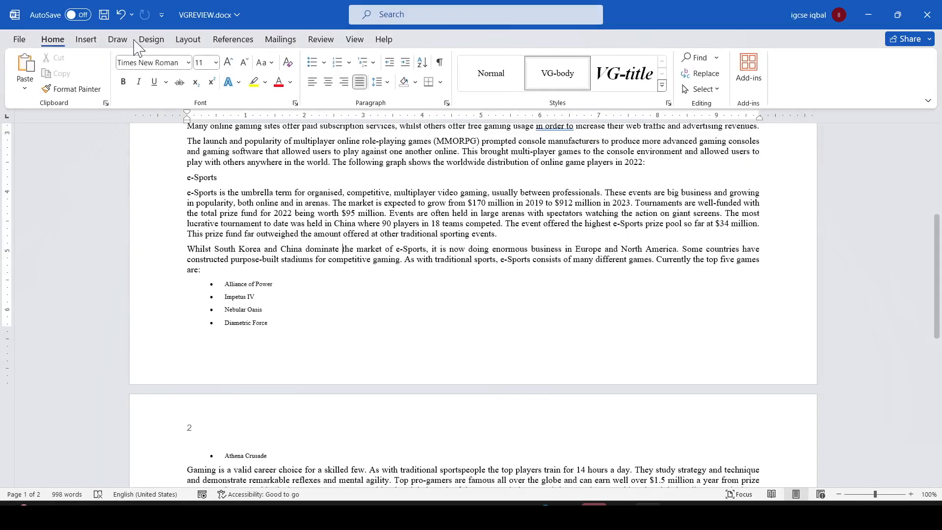
click(85, 40)
click(583, 72)
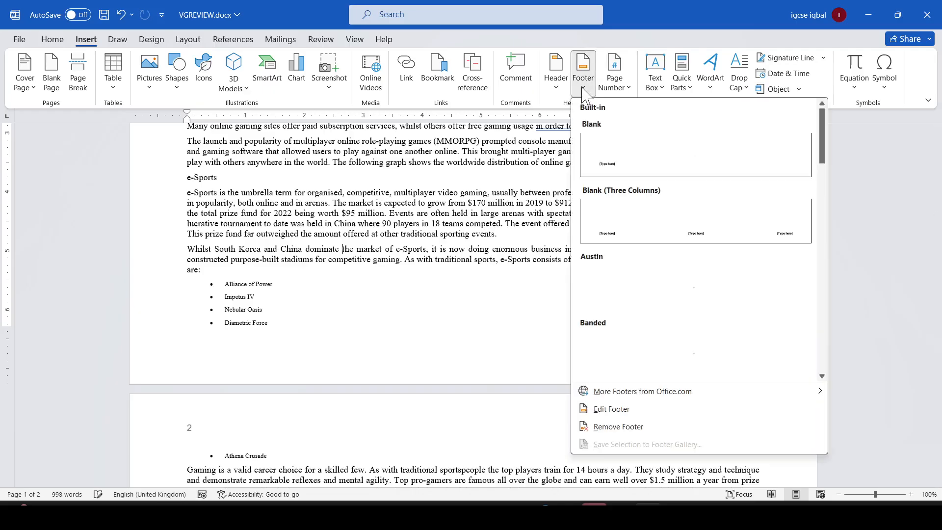
click(756, 228)
click(746, 444)
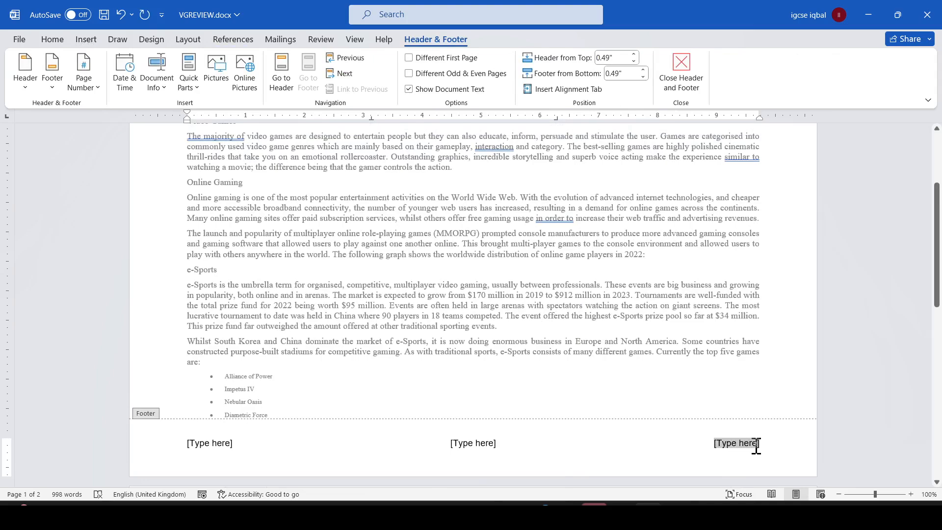
key(ctrl+v)
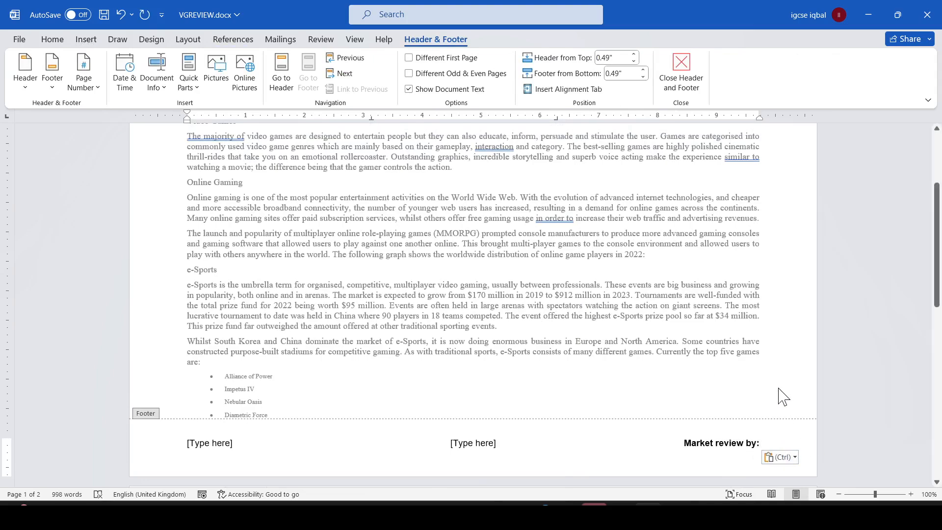
- Add the candidate's name, centre number and candidate number after the footer label, joined by underscores
text(ABC)
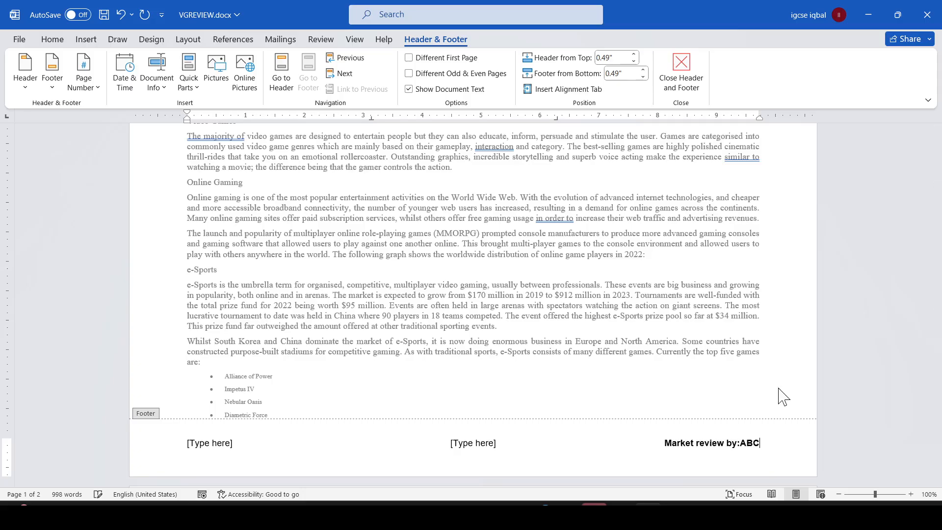
text(_)
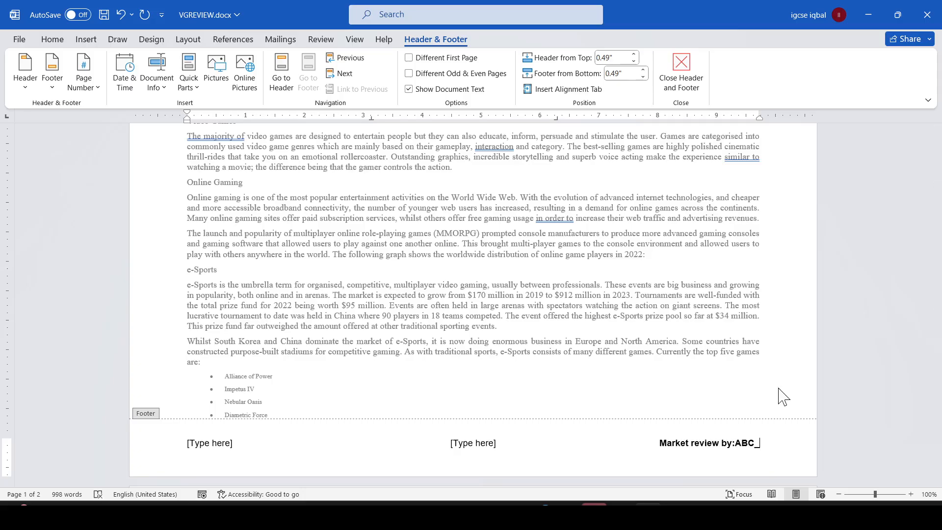
text(IN123)
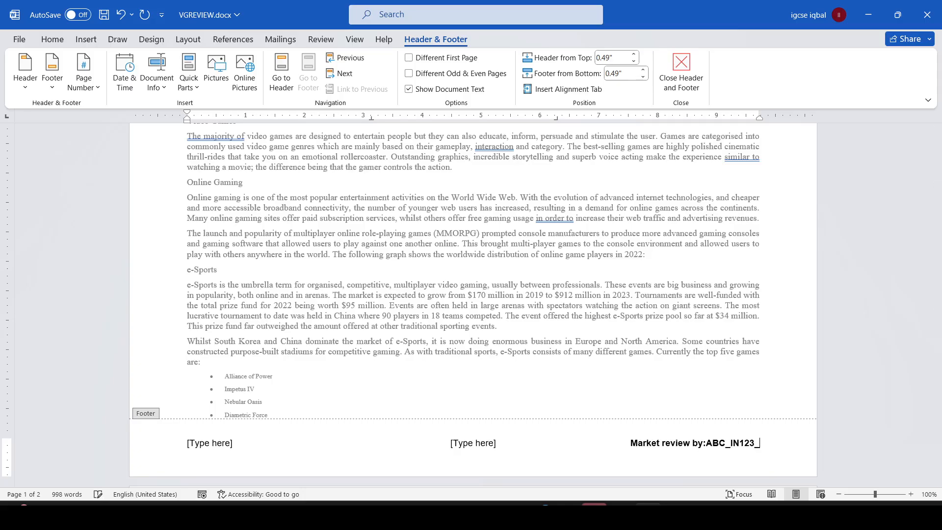
text(_1234)
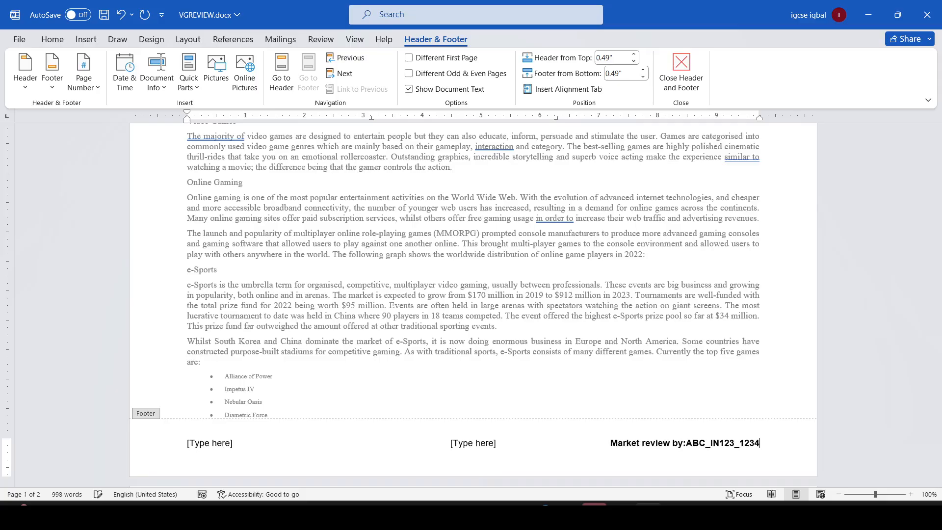
- Delete the centre and left footer placeholders and leave the footer editing area
click(472, 443)
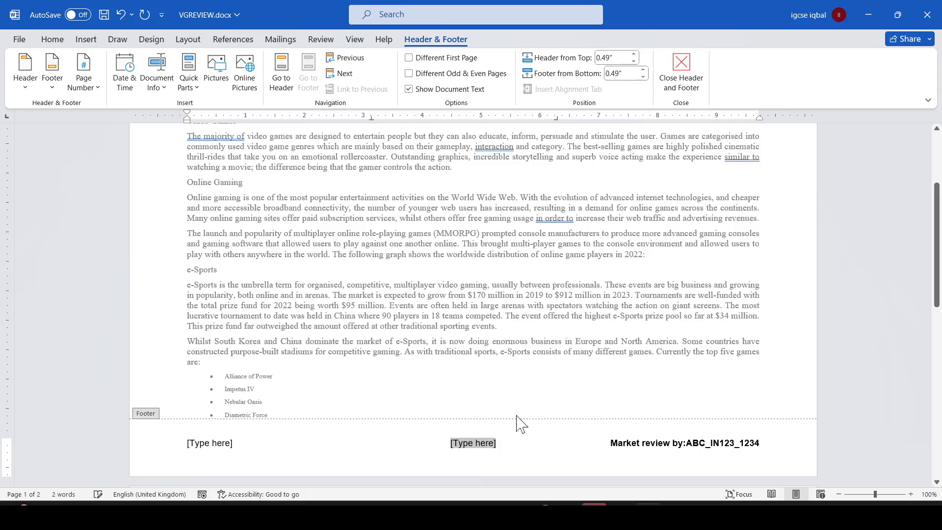
key(BackSpace)
click(217, 443)
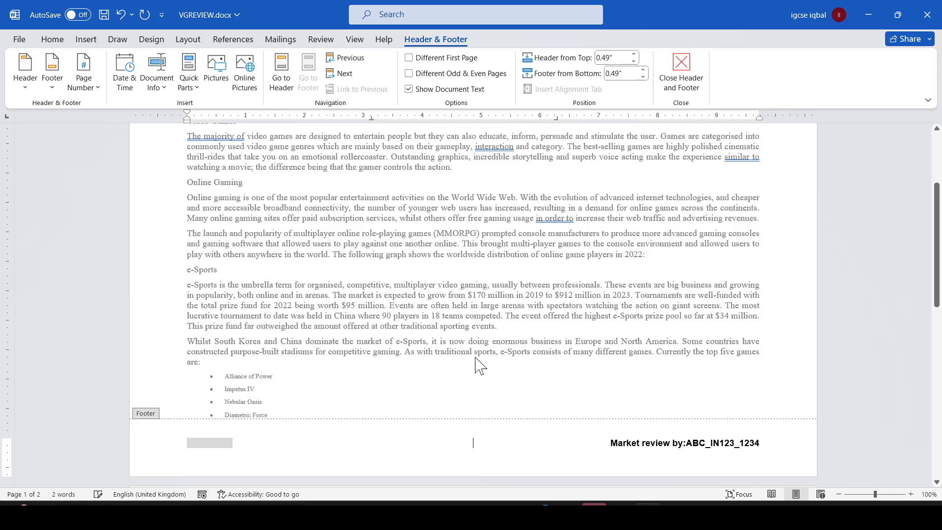
key(BackSpace)
double_click(521, 293)
- Compare the question 3 requirements against the header and footer on both document pages
key(alt+Tab)
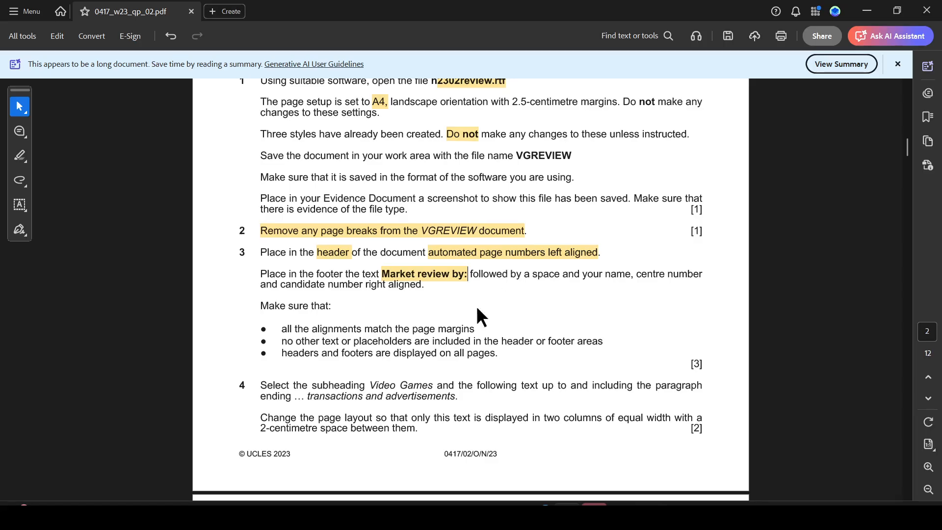
scroll(437, 375, down, 4)
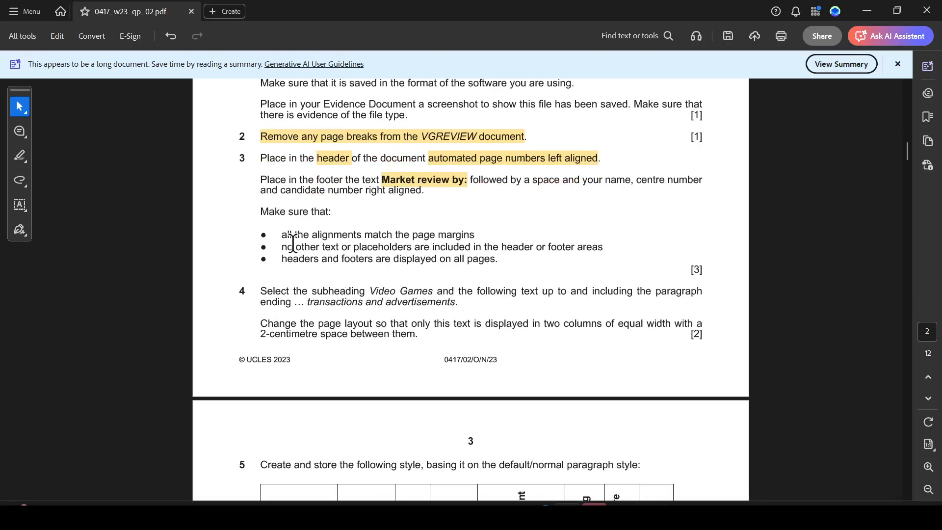
drag(415, 247, 471, 234)
key(alt+Tab)
scroll(519, 273, up, 5)
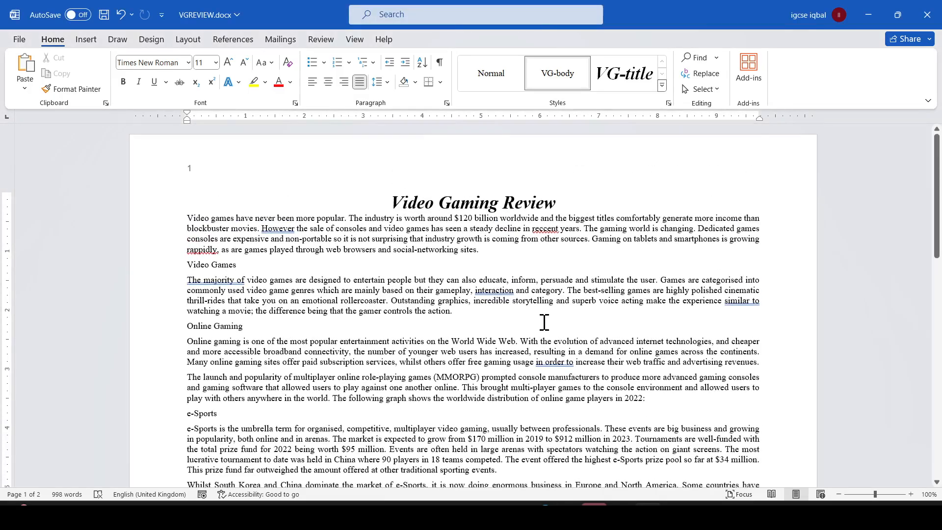
scroll(542, 324, down, 1)
scroll(216, 171, up, 1)
scroll(254, 210, down, 20)
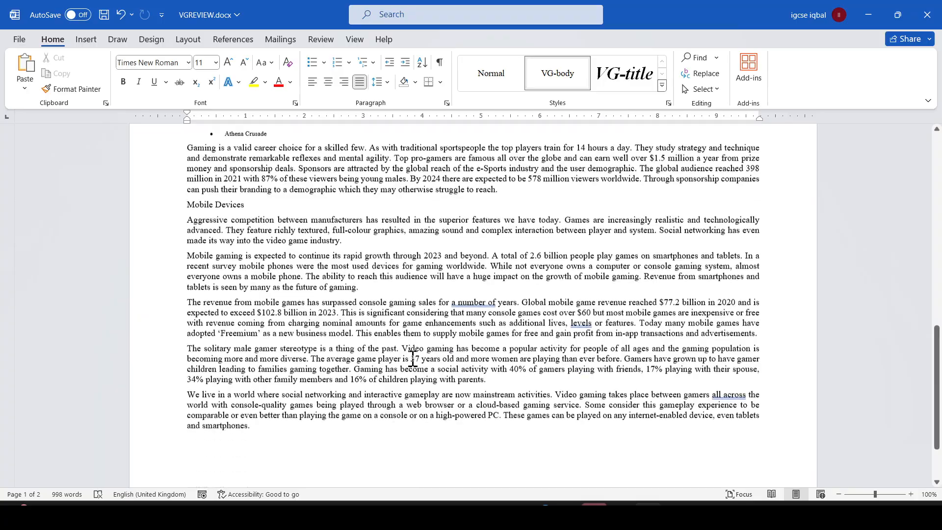
scroll(422, 348, down, 3)
scroll(467, 343, up, 7)
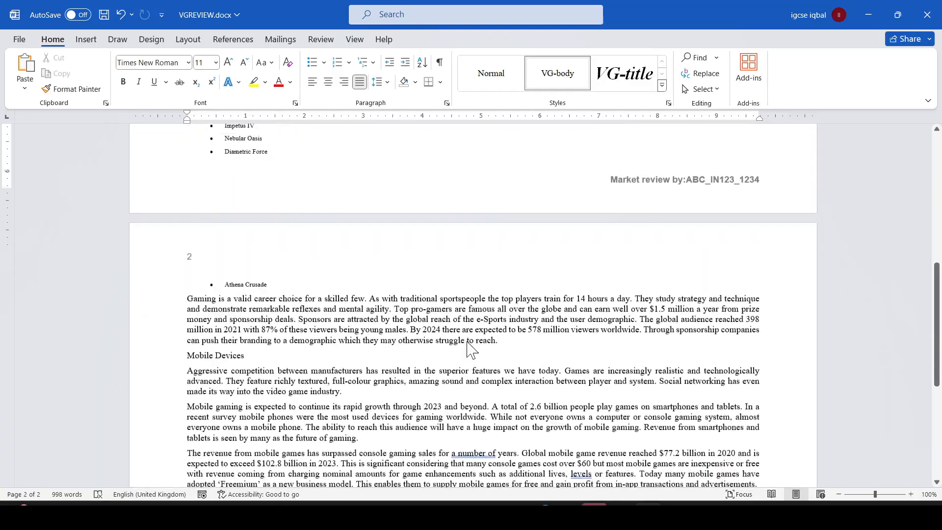
- Highlight "header or footer areas" and "headers and footers are displayed on all pages" in question 3
key(alt+Tab)
scroll(343, 381, down, 4)
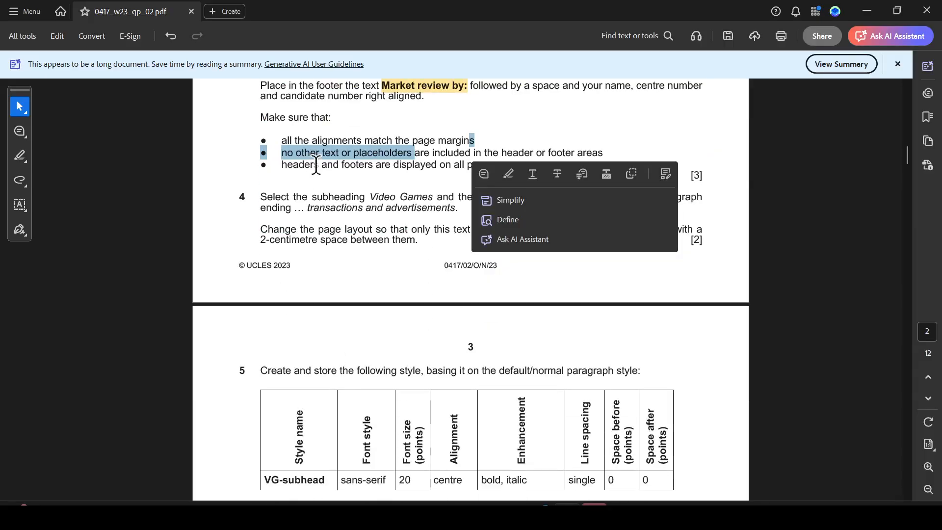
click(316, 165)
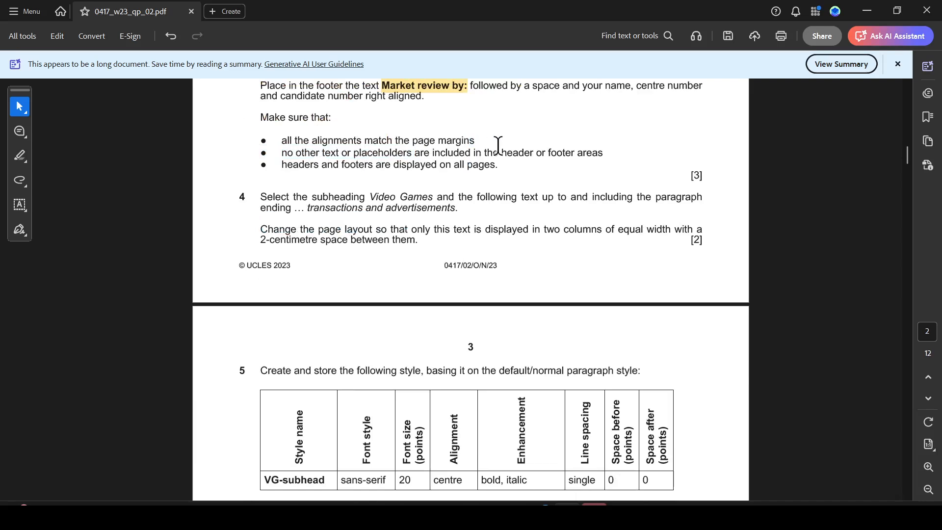
drag(498, 145, 601, 155)
click(635, 176)
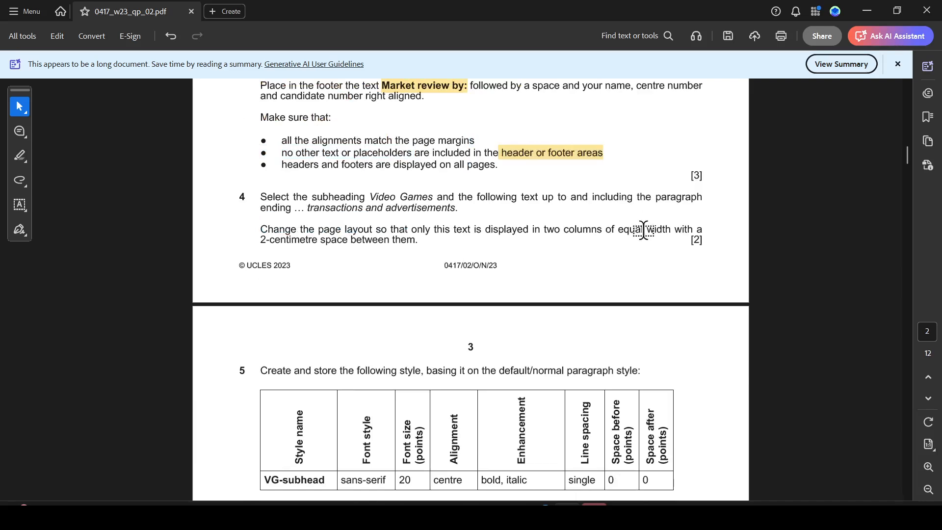
key(alt+Tab)
scroll(694, 243, up, 10)
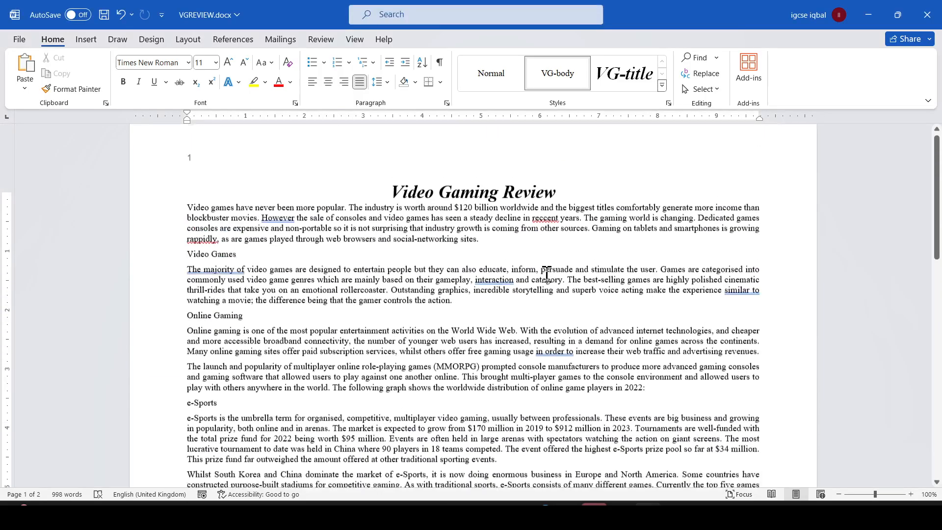
key(alt+Tab)
scroll(471, 245, up, 5)
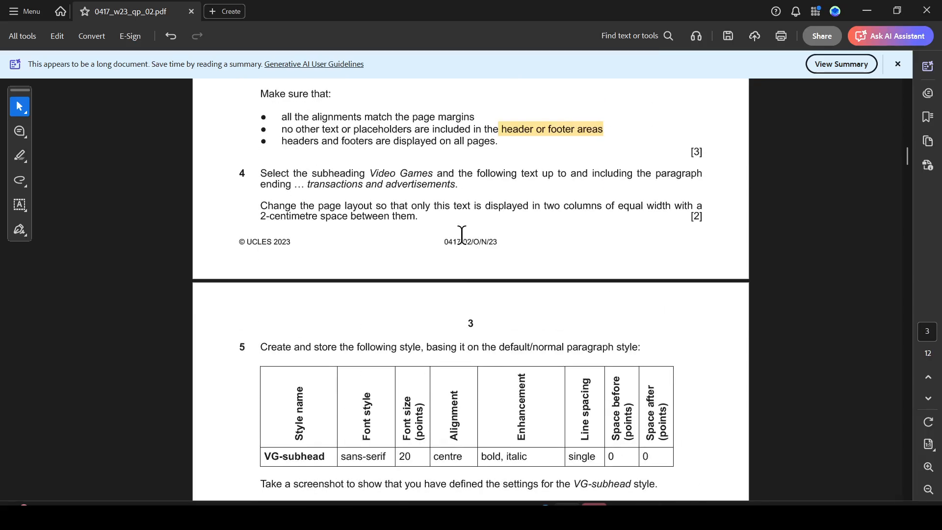
drag(281, 142, 475, 149)
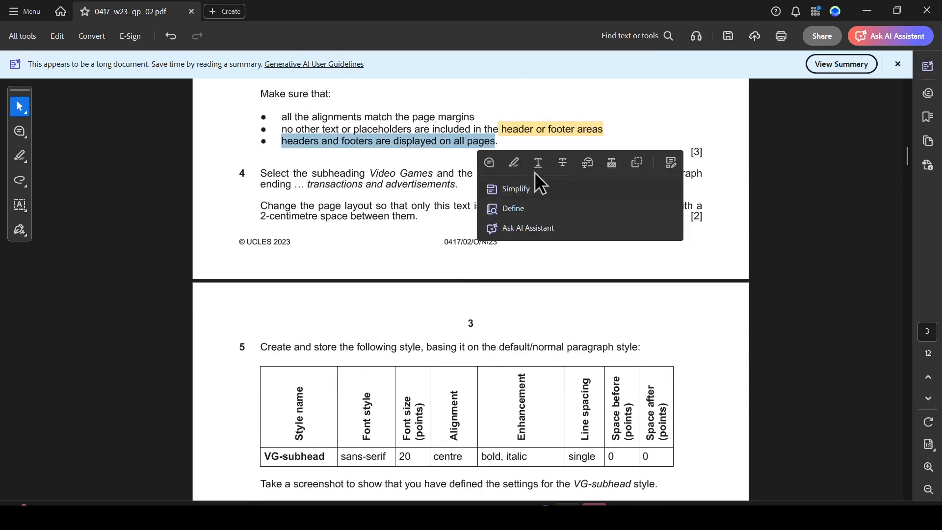
key(alt+Tab)
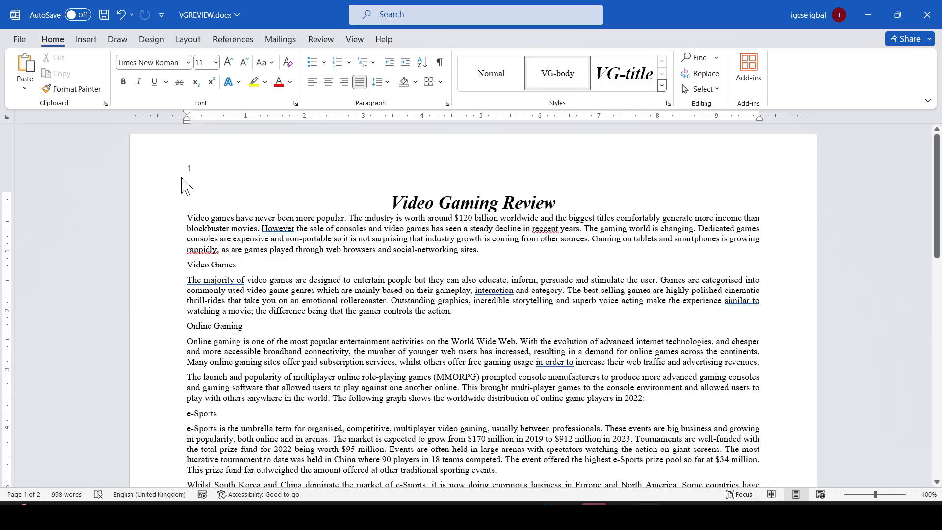
- Highlight "Video Games and the following text" and "transactions and advertisements." in question 4 of the paper
scroll(183, 185, down, 15)
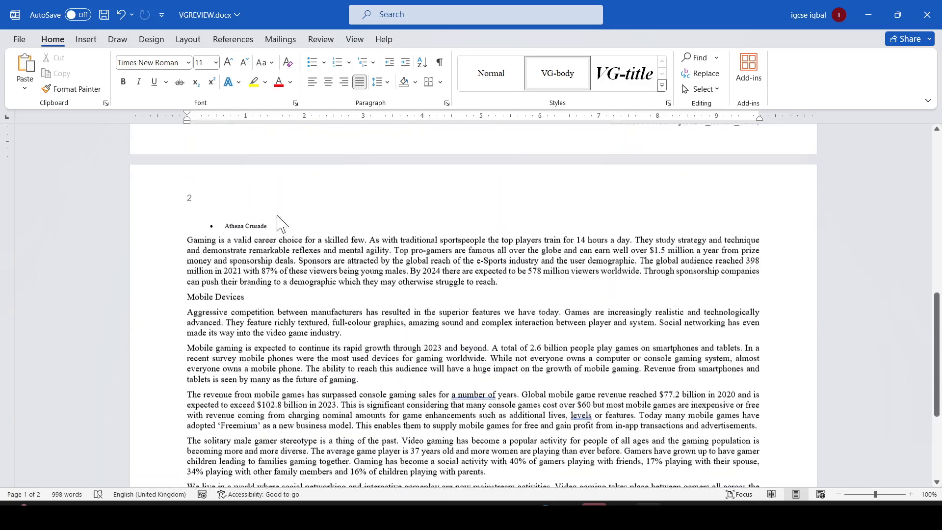
key(alt+Tab)
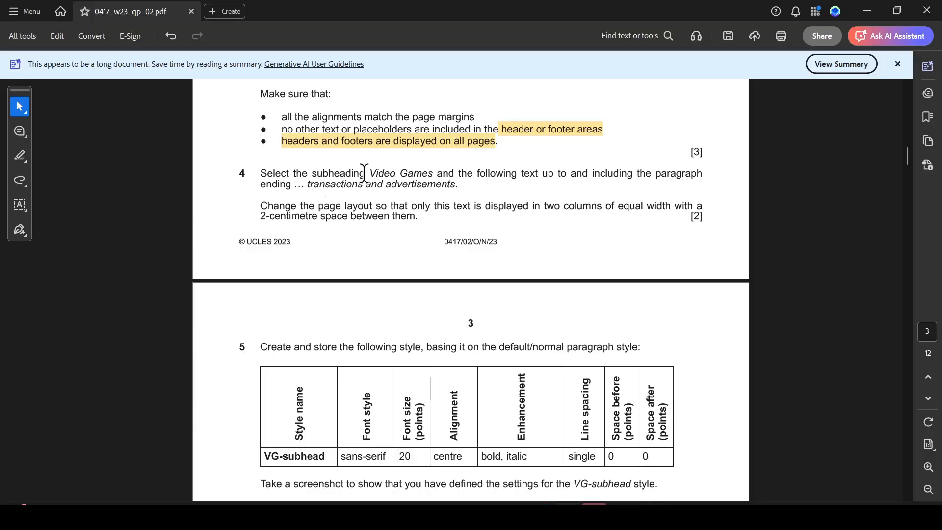
drag(372, 174, 445, 182)
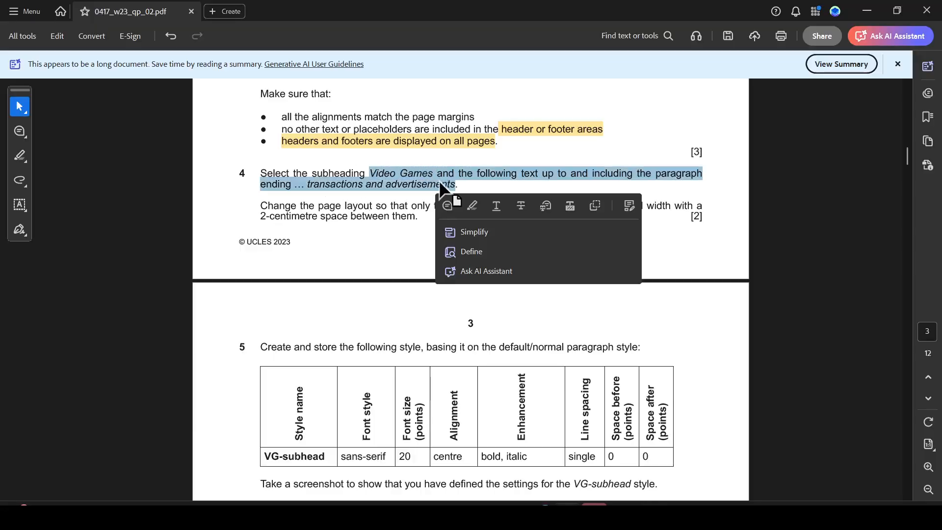
click(381, 171)
drag(368, 173, 538, 180)
click(558, 195)
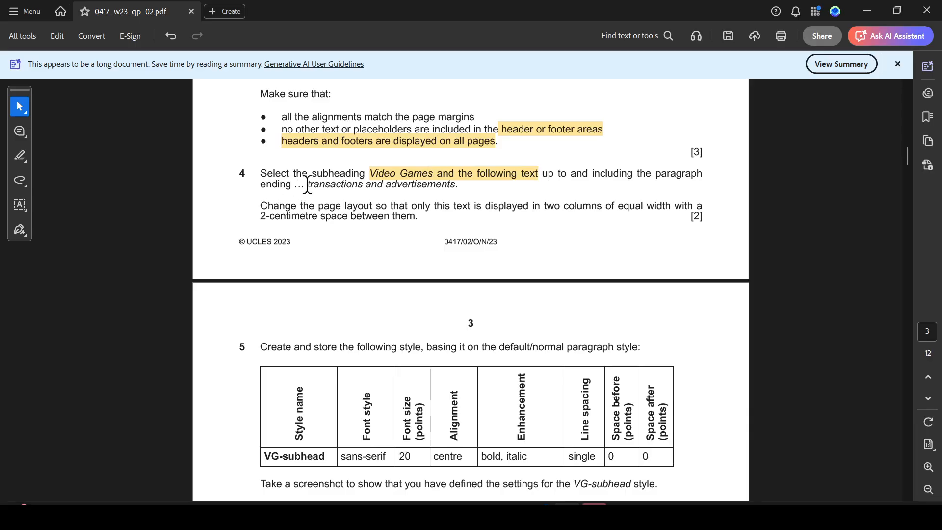
drag(312, 185, 458, 186)
click(489, 207)
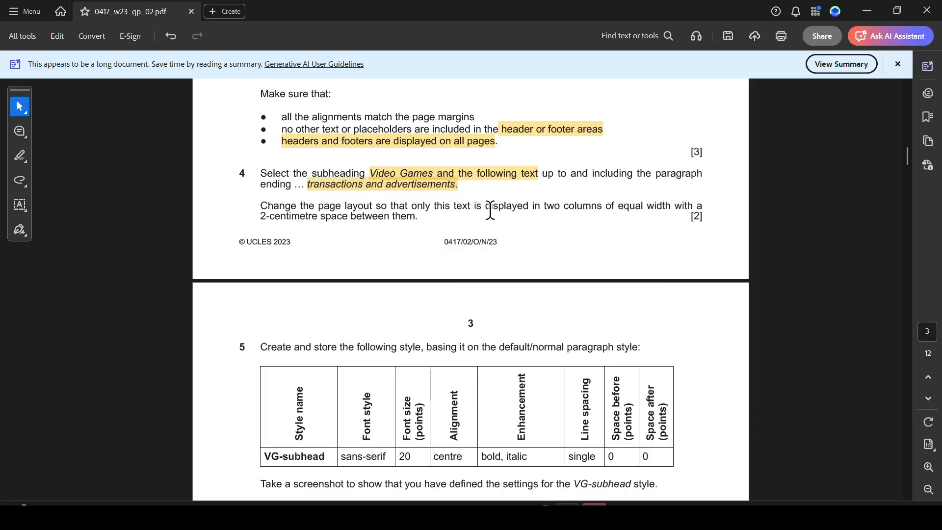
- Select the text from the Video Games subheading to the paragraph ending "transactions and advertisements."
key(alt+Tab)
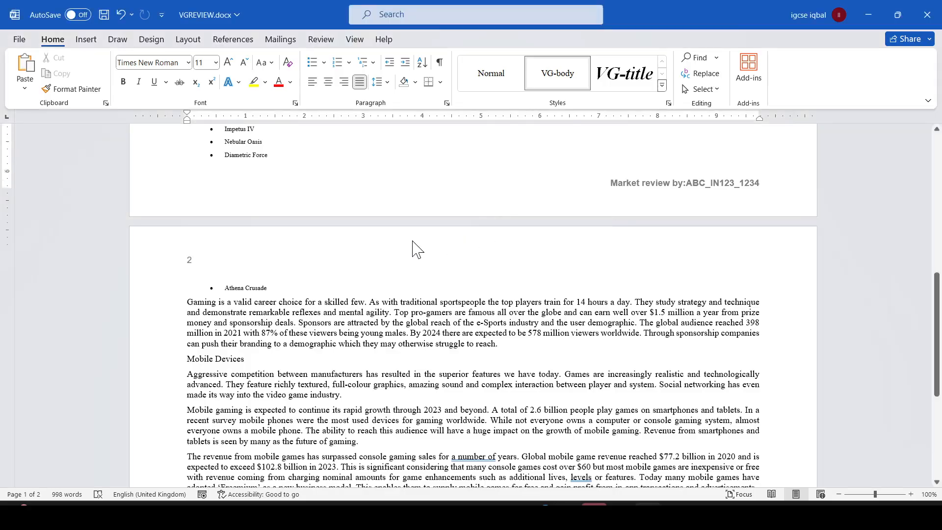
scroll(415, 248, up, 15)
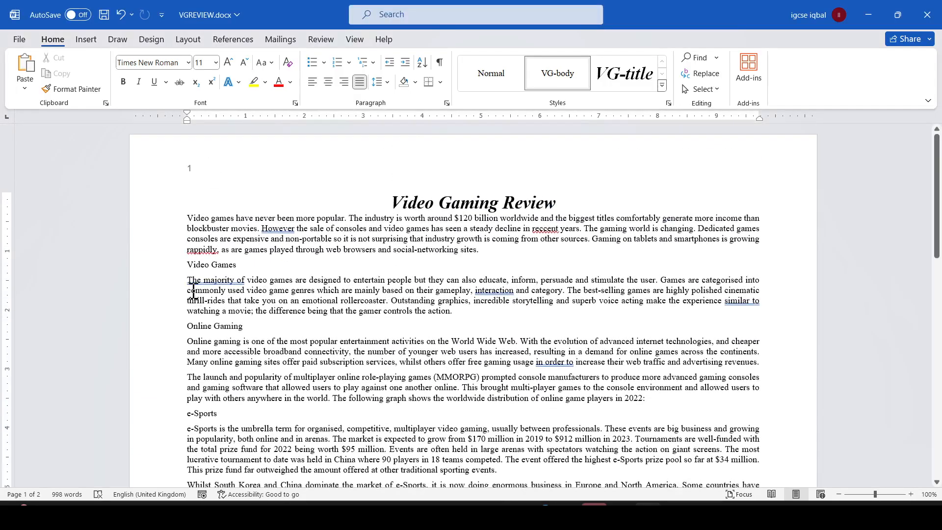
drag(189, 268, 748, 411)
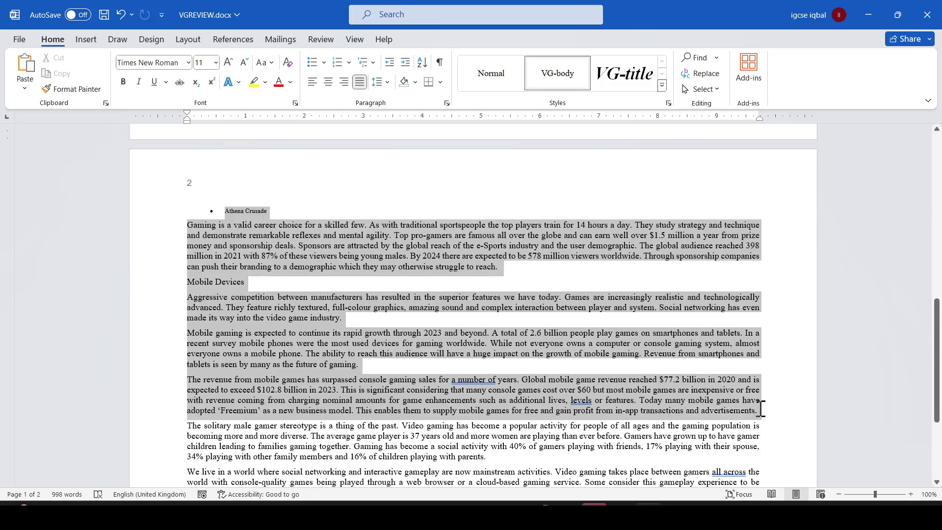
- Highlight the two equal columns with 2-centimetre spacing requirement in question 4
key(alt+Tab)
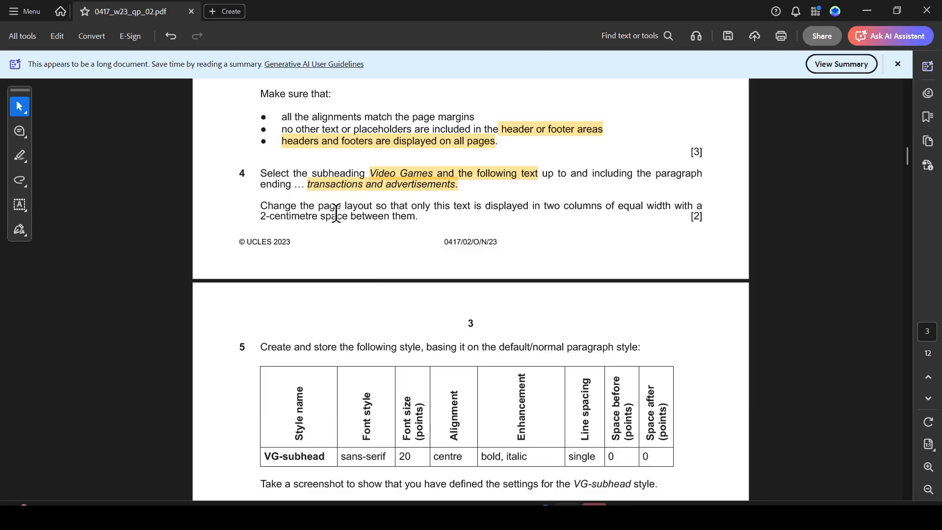
drag(432, 212, 312, 218)
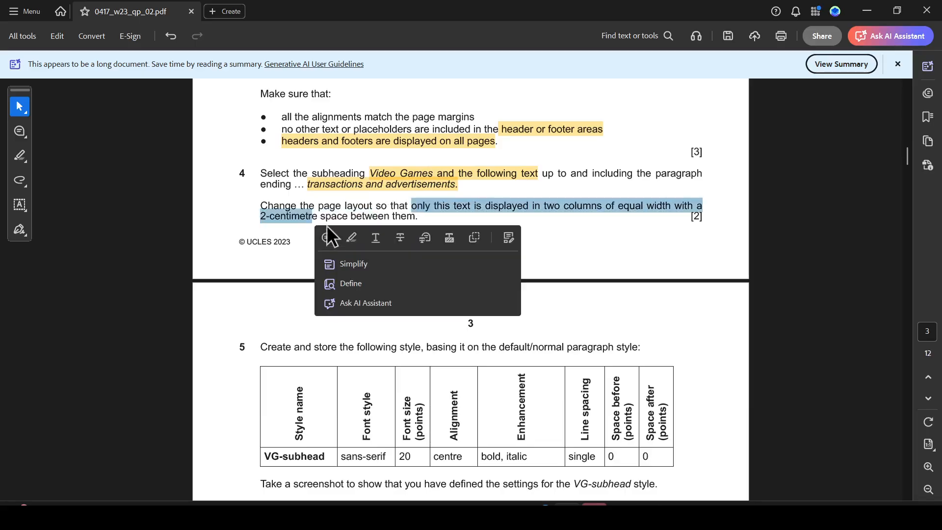
key(alt+Tab)
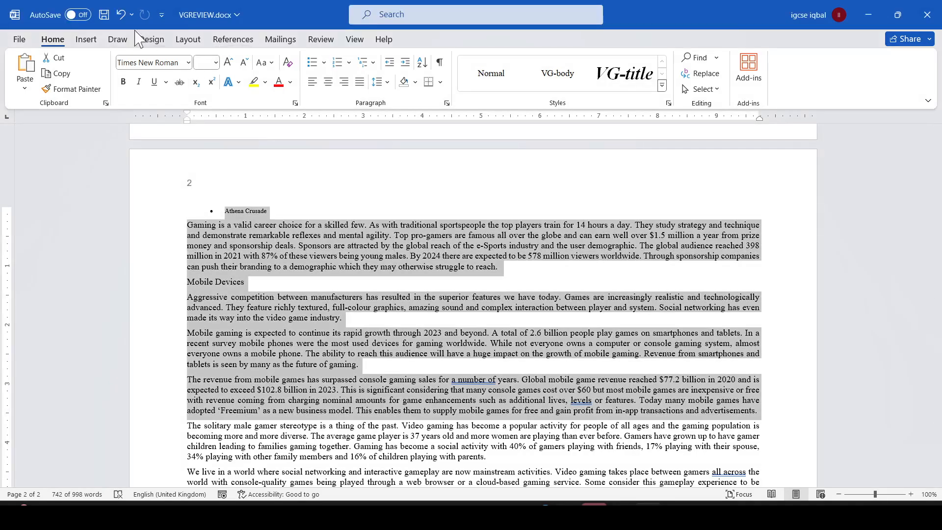
- Format the selected text into two equal-width columns with a column spacing of 2
click(187, 40)
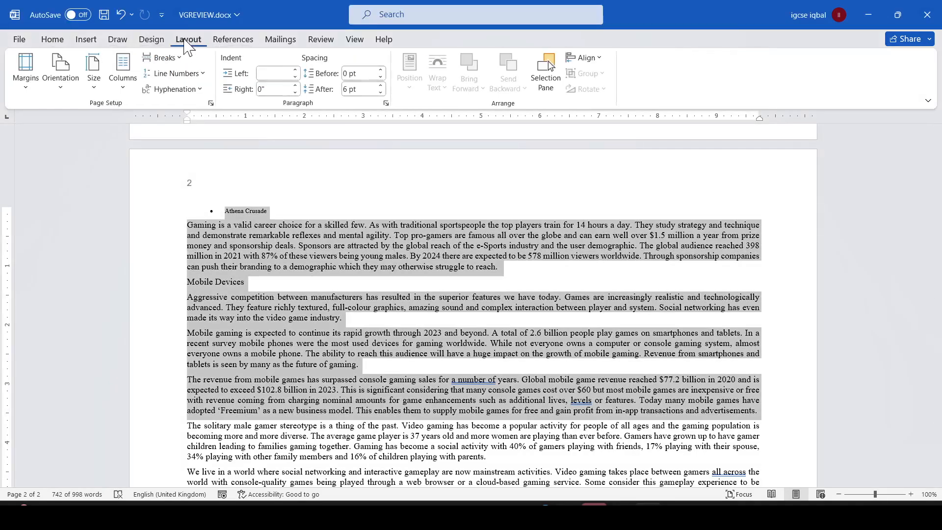
click(125, 87)
click(157, 255)
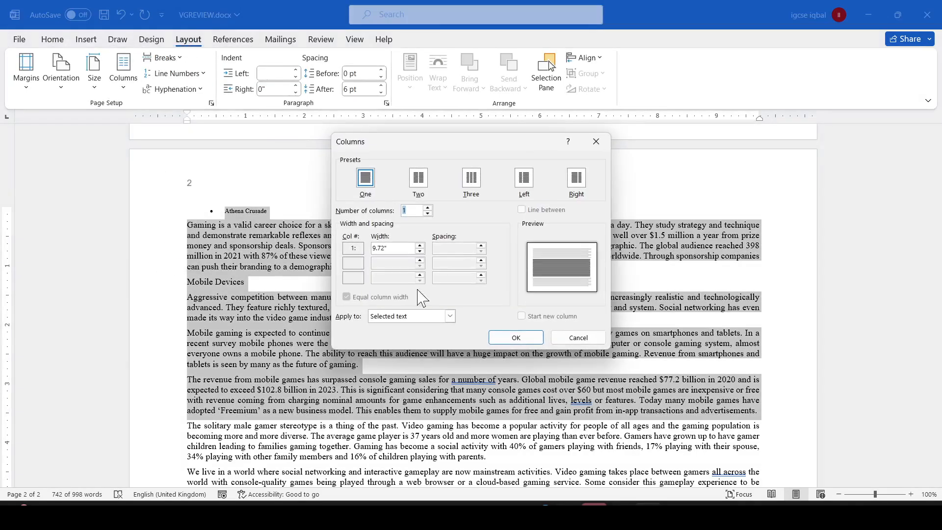
click(416, 183)
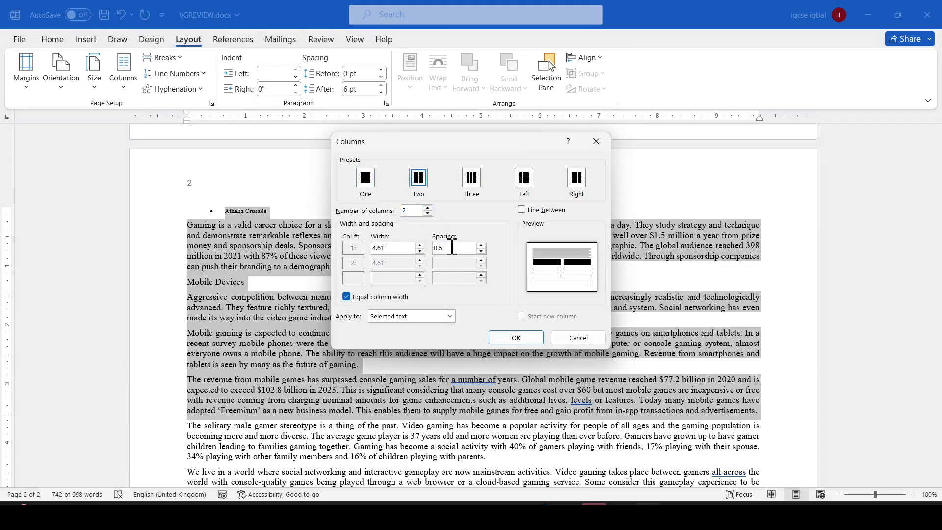
double_click(451, 248)
text(2cm)
click(513, 335)
scroll(558, 319, up, 2)
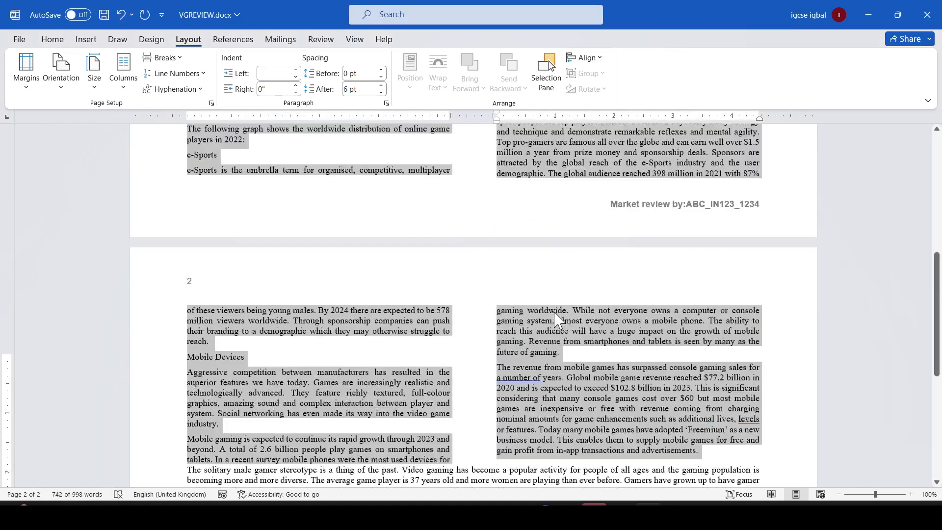
scroll(554, 312, up, 10)
- Highlight "default/normal" in question 5 of the paper and return to the document's Home options
key(alt+Tab)
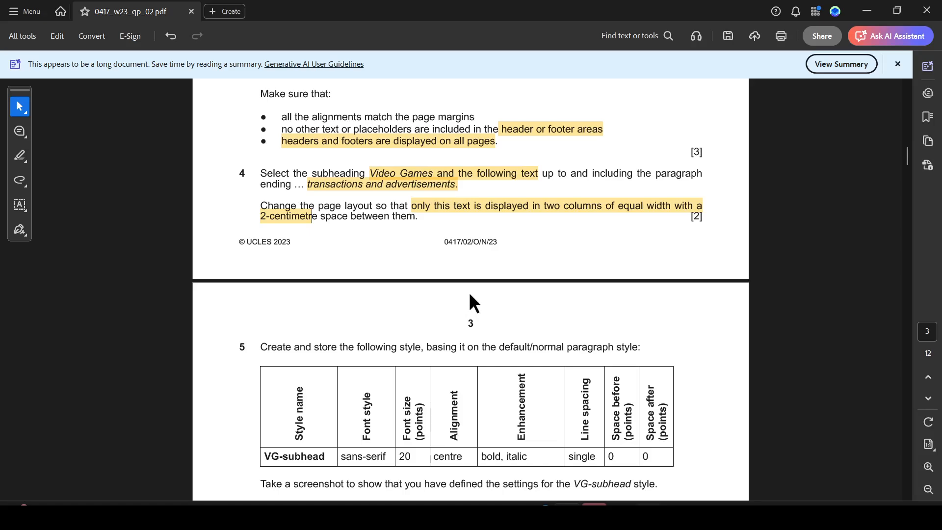
scroll(476, 284, down, 3)
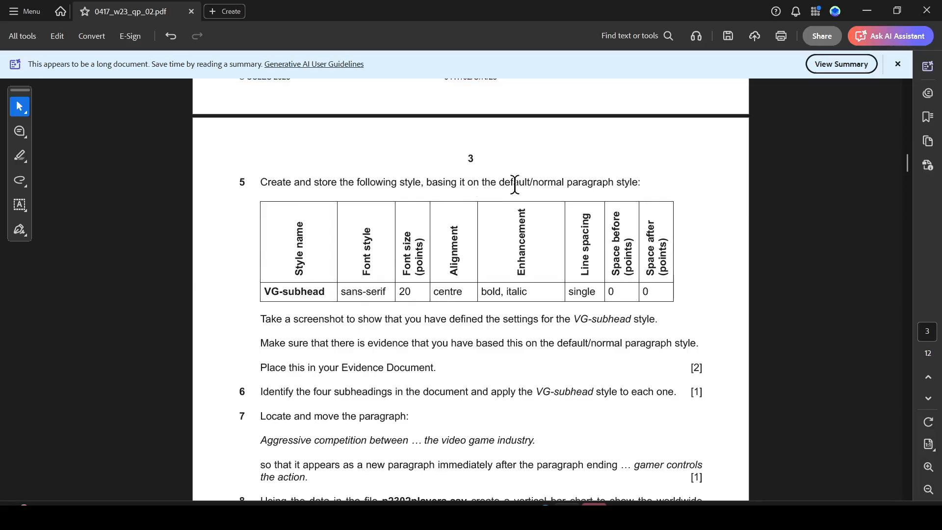
drag(504, 183, 564, 183)
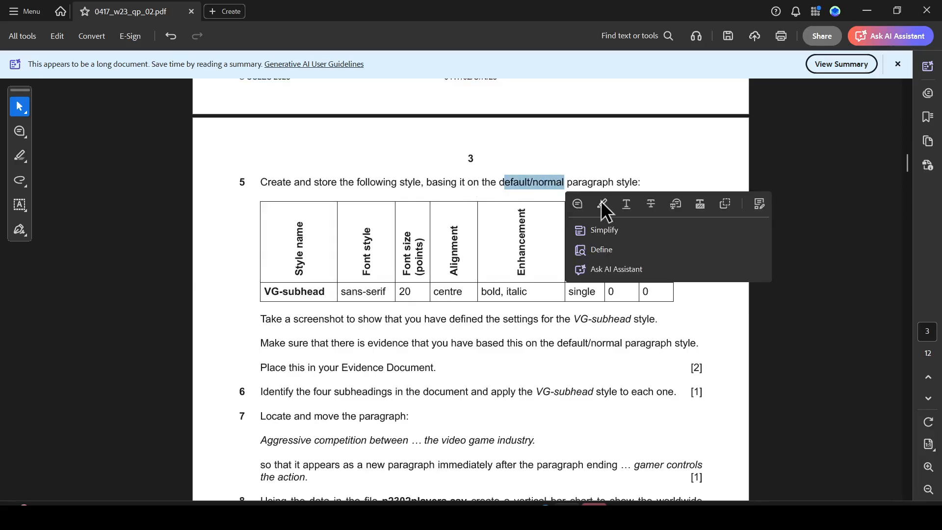
click(602, 203)
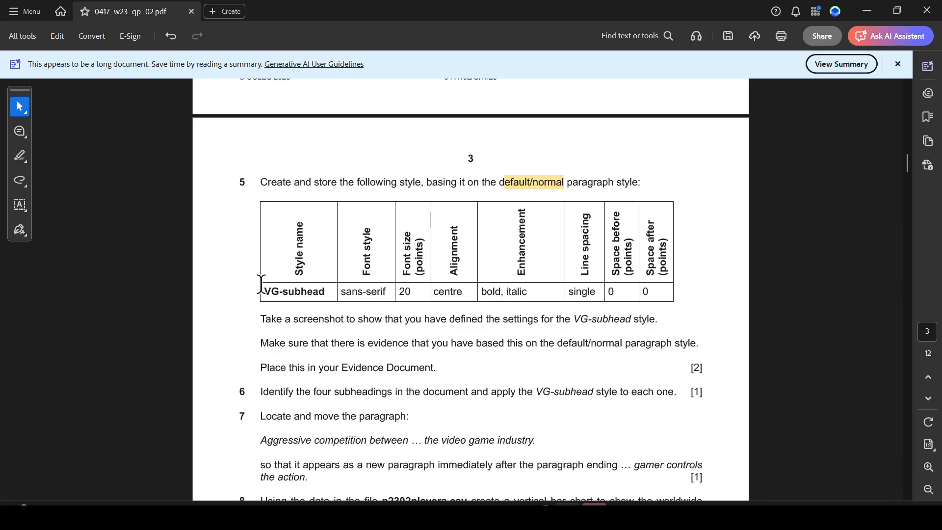
mouse_move(266, 294)
mouse_down()
mouse_move(332, 292)
mouse_move(269, 291)
mouse_up()
click(334, 290)
key(alt+Tab)
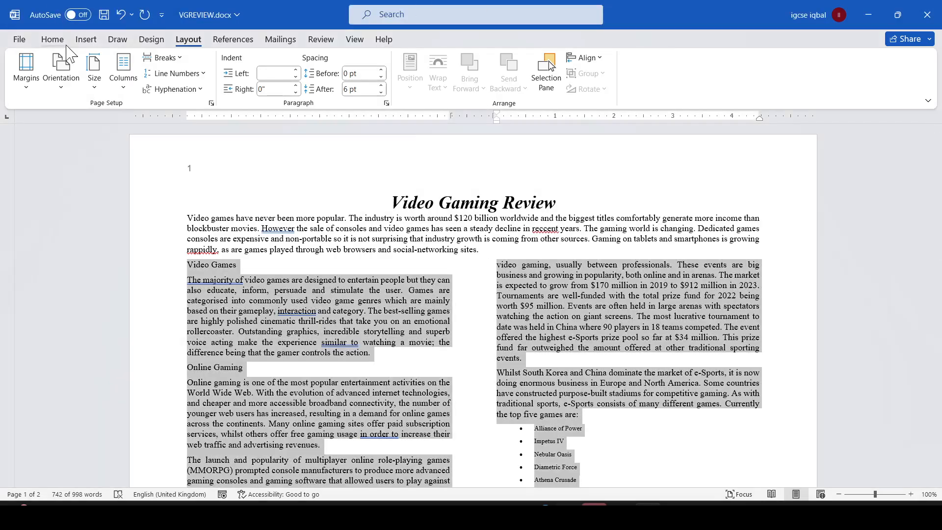
click(51, 40)
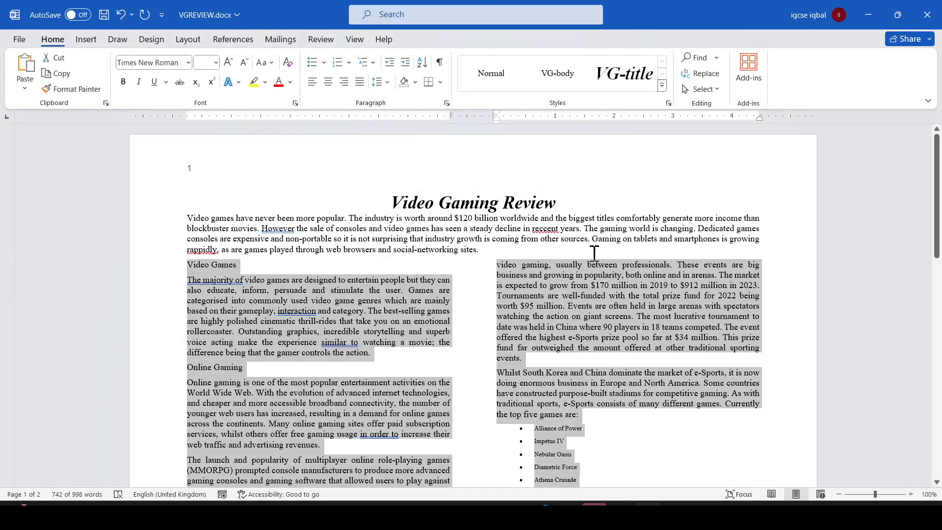
- Open the Styles pane and place the cursor in the empty area below the document's last paragraph
click(595, 227)
click(668, 103)
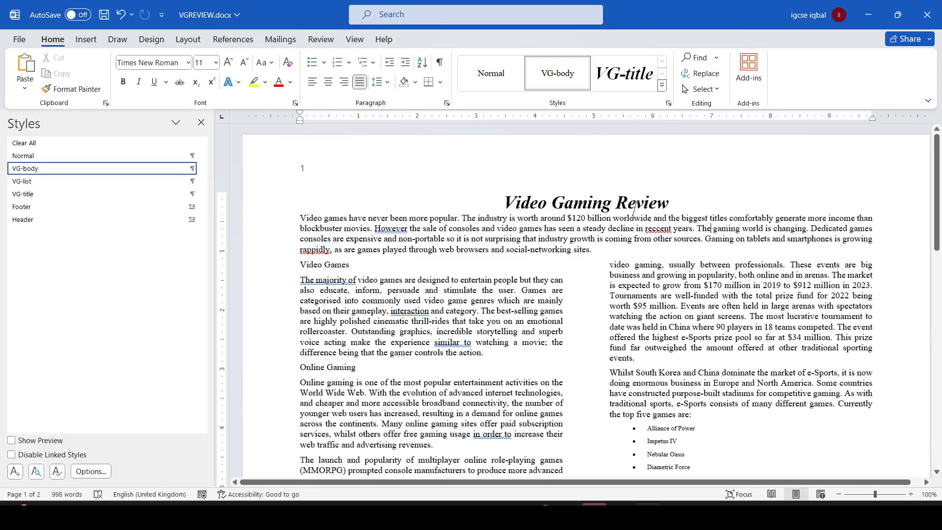
scroll(595, 315, down, 15)
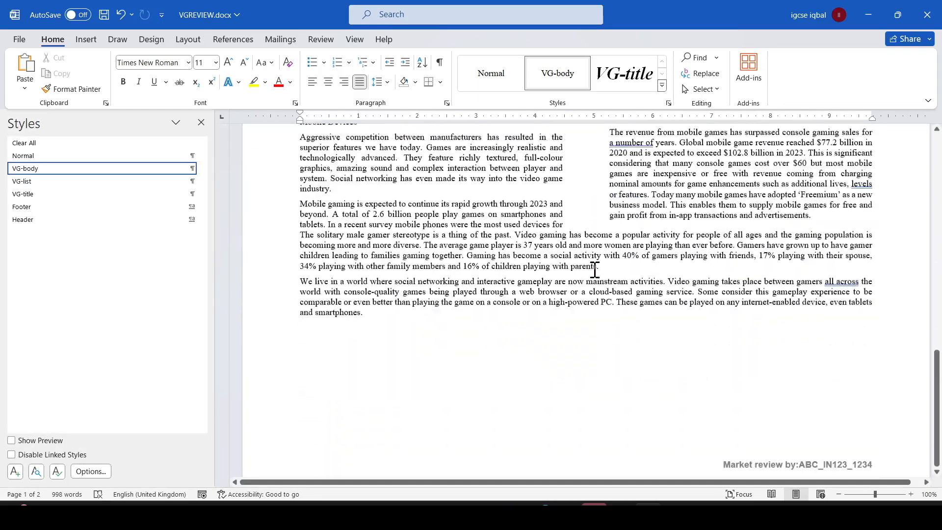
click(304, 331)
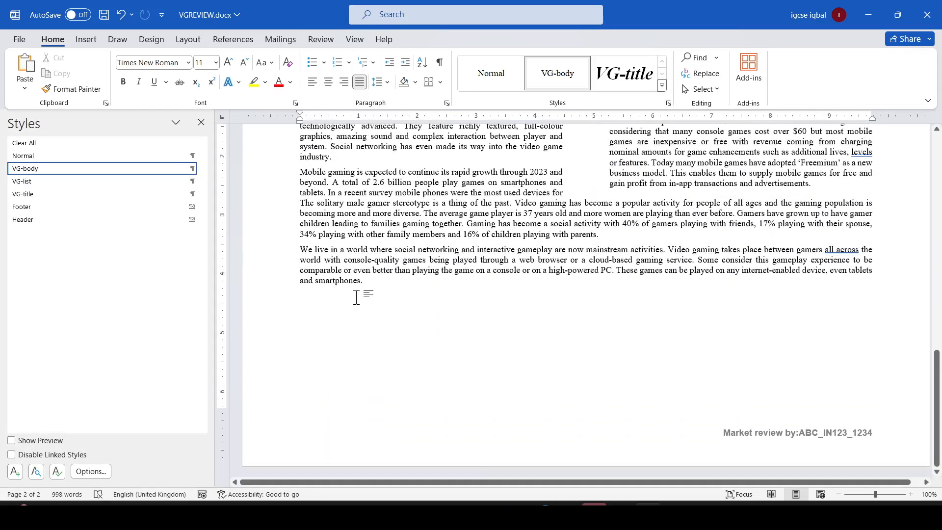
double_click(314, 315)
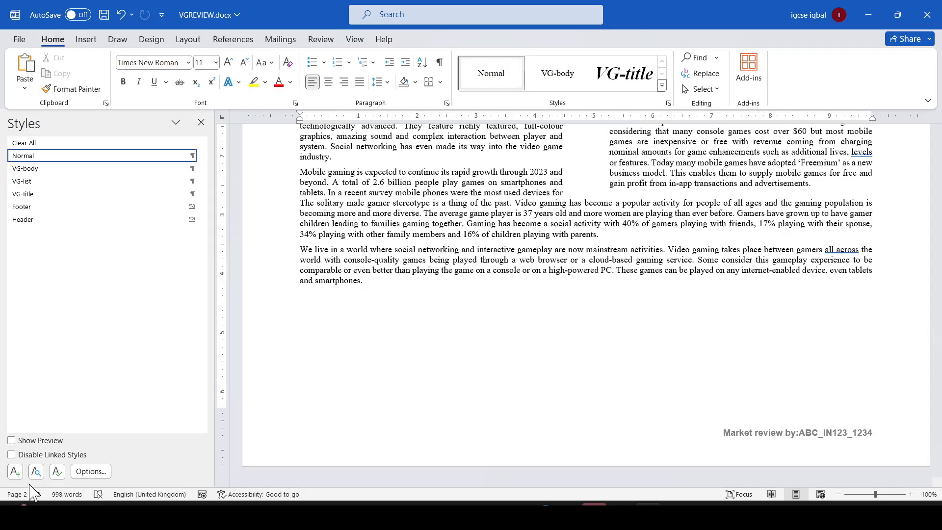
- Create a new paragraph style named VG-subhead based on the Normal style
click(15, 472)
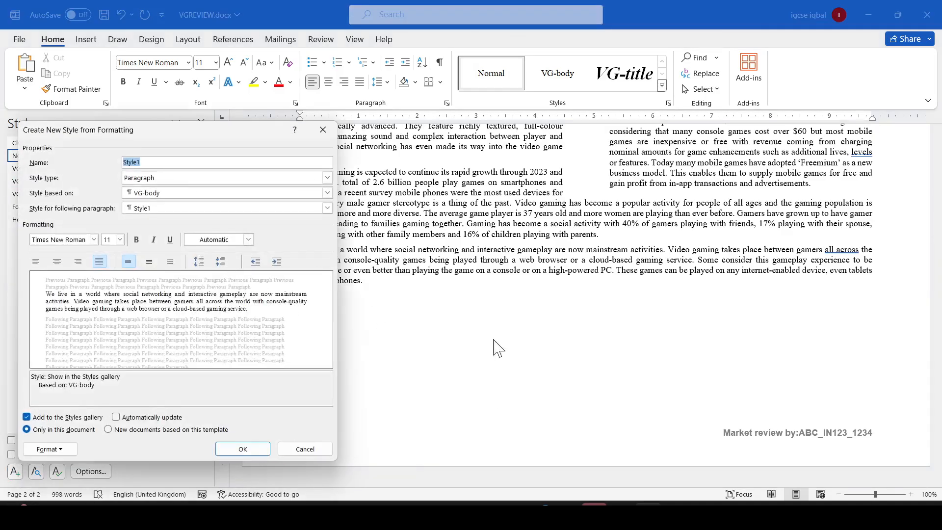
drag(316, 146, 546, 119)
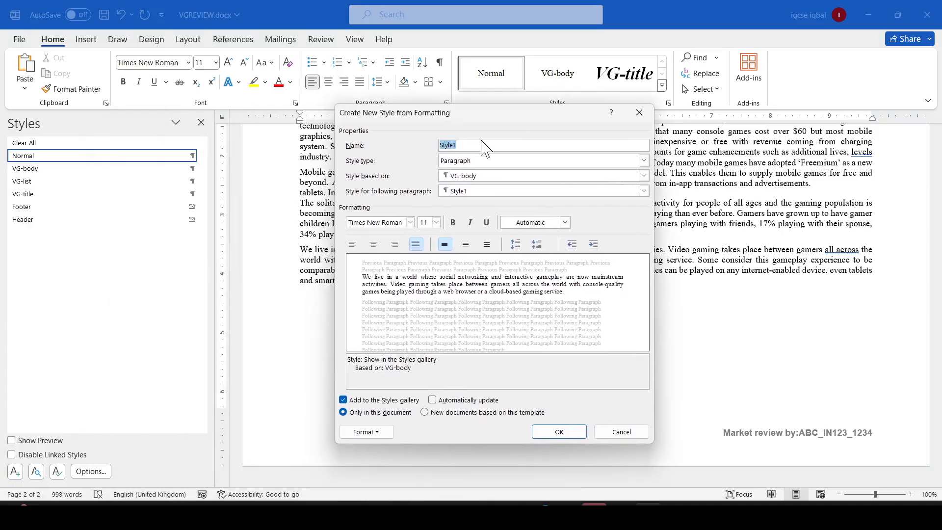
text(VG-subhead)
click(641, 177)
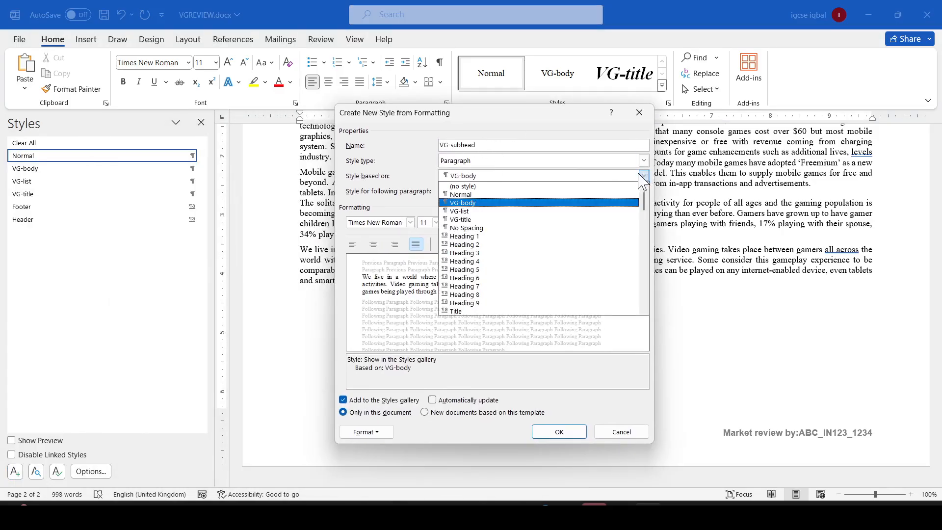
click(474, 202)
- Switch to the question paper and highlight the sans-serif font style requirement
key(alt+Tab)
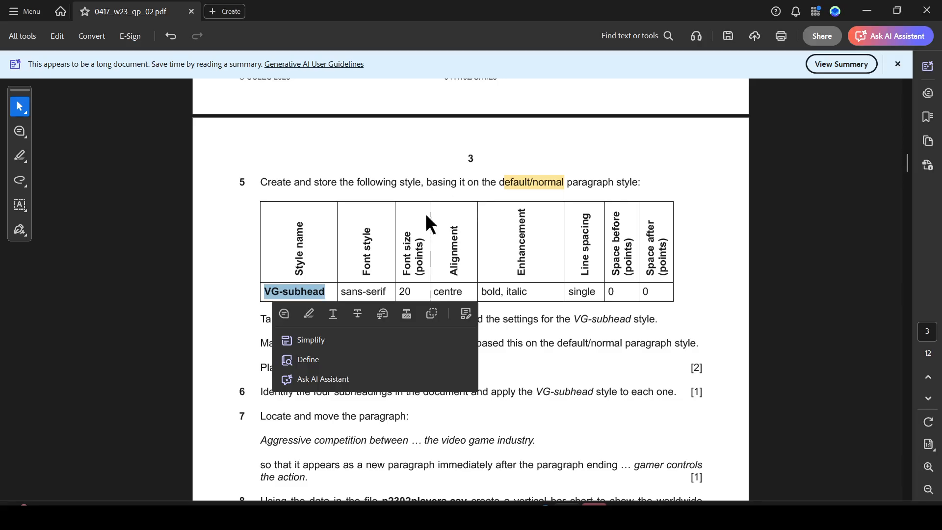
click(398, 264)
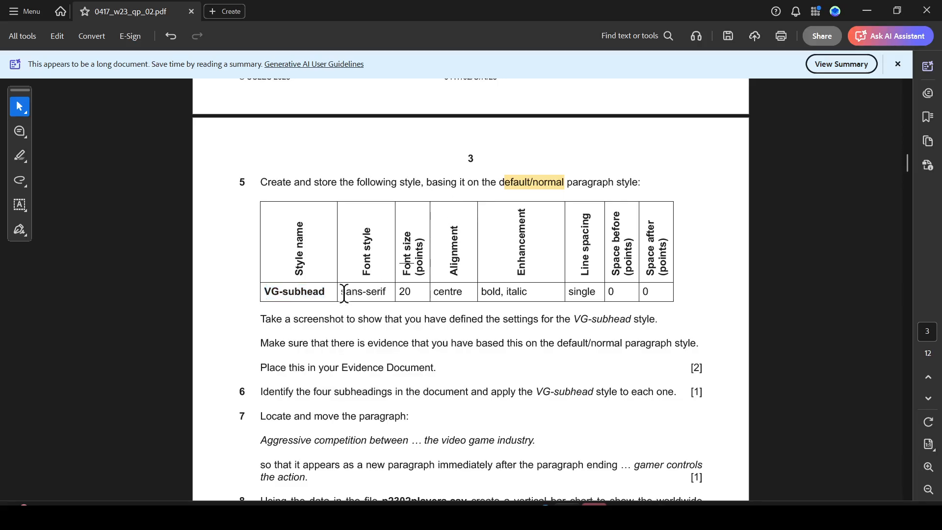
drag(342, 294, 390, 294)
key(alt+Tab)
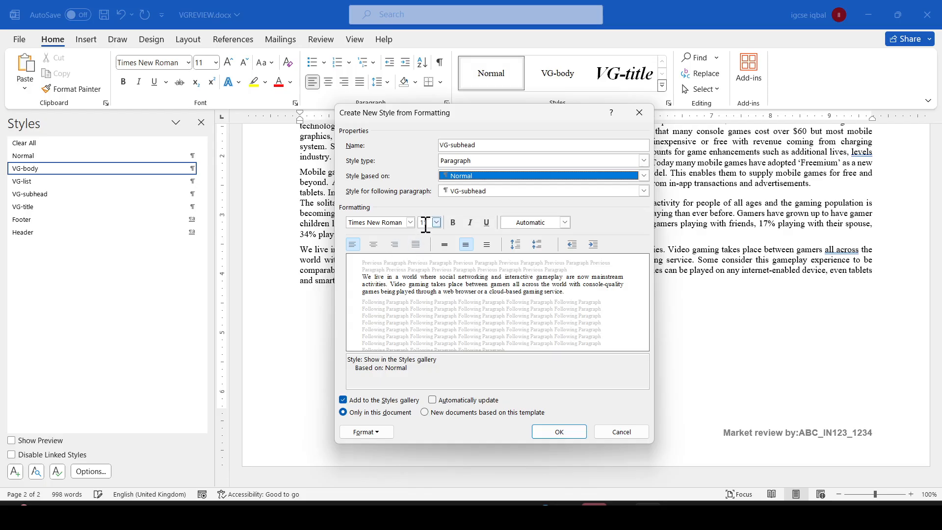
- Set the VG-subhead style's font to Arial and its size to 20
click(410, 222)
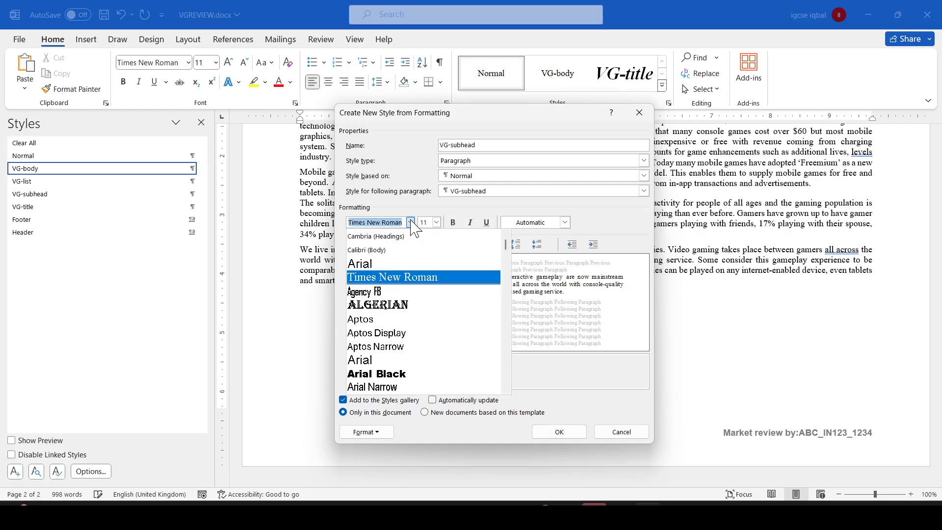
click(378, 261)
key(alt+Tab)
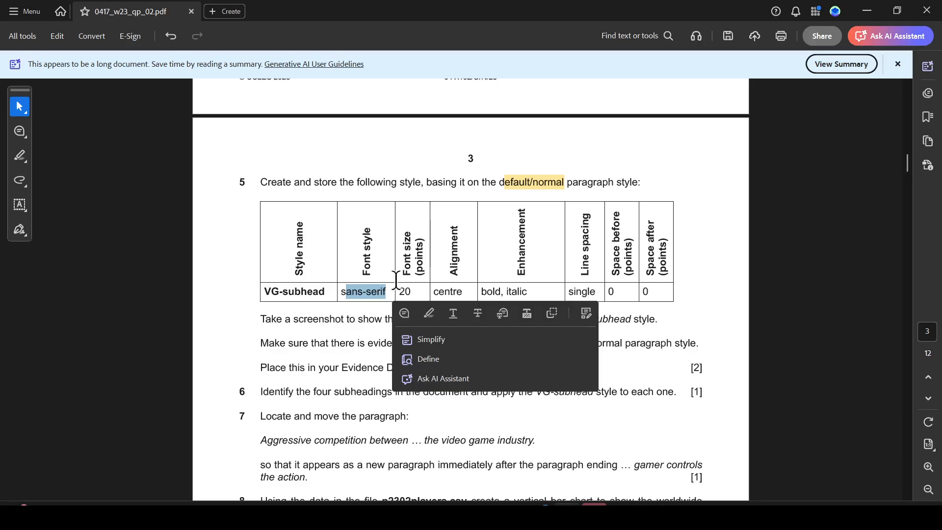
key(alt+Tab)
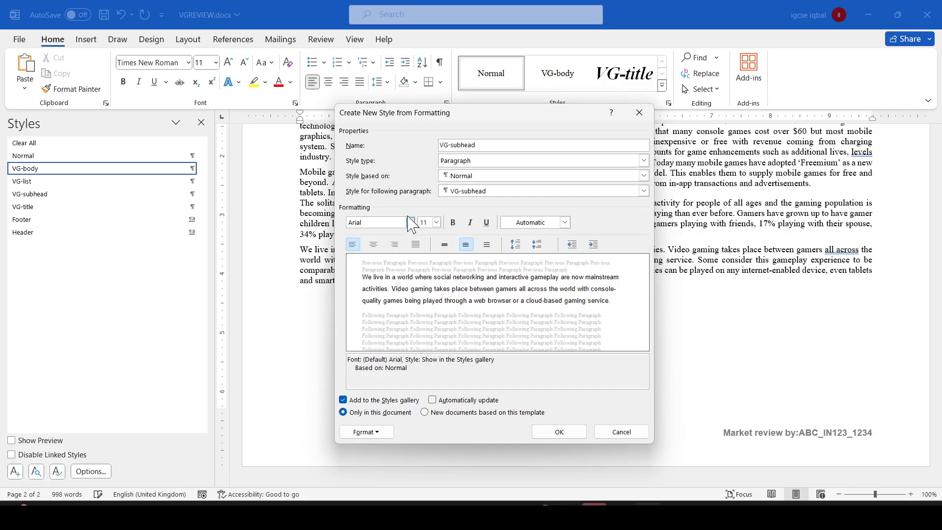
click(436, 222)
scroll(429, 294, down, 2)
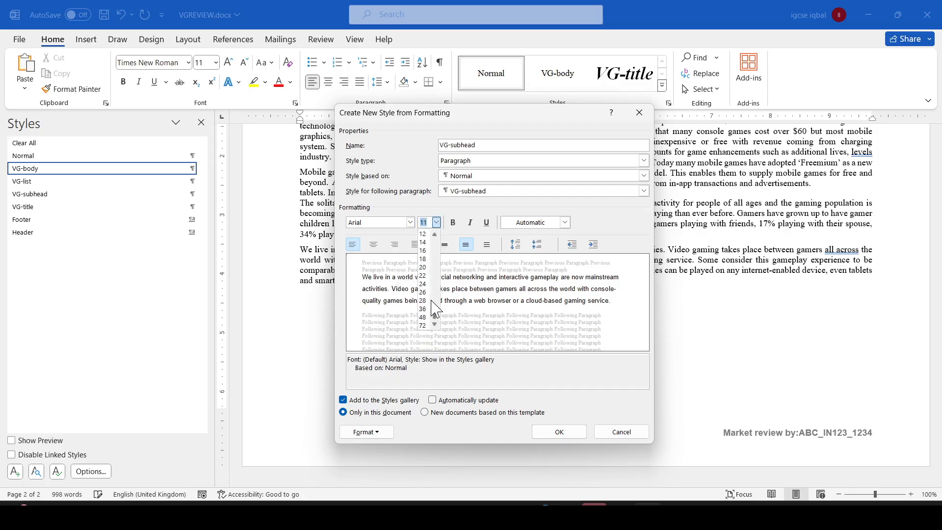
click(424, 276)
- Set the style's paragraph alignment to Centered
key(alt+Tab)
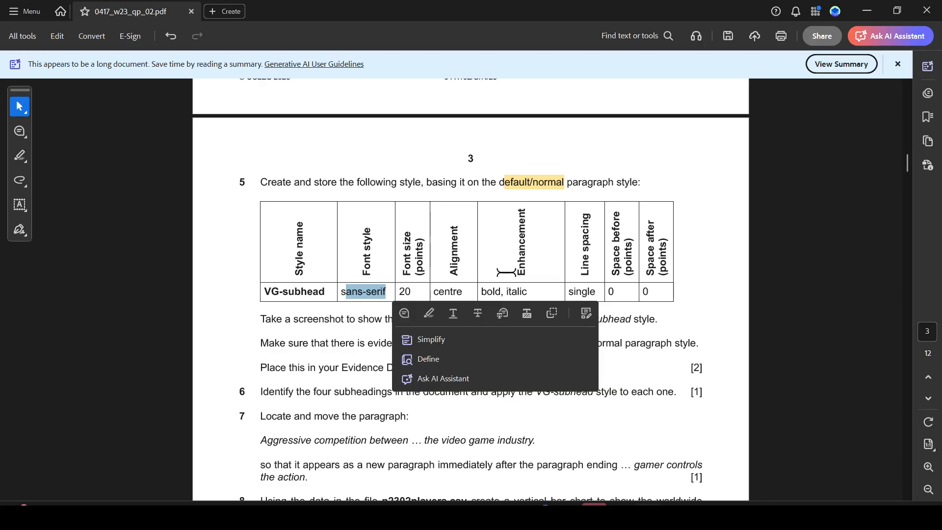
key(alt+Tab)
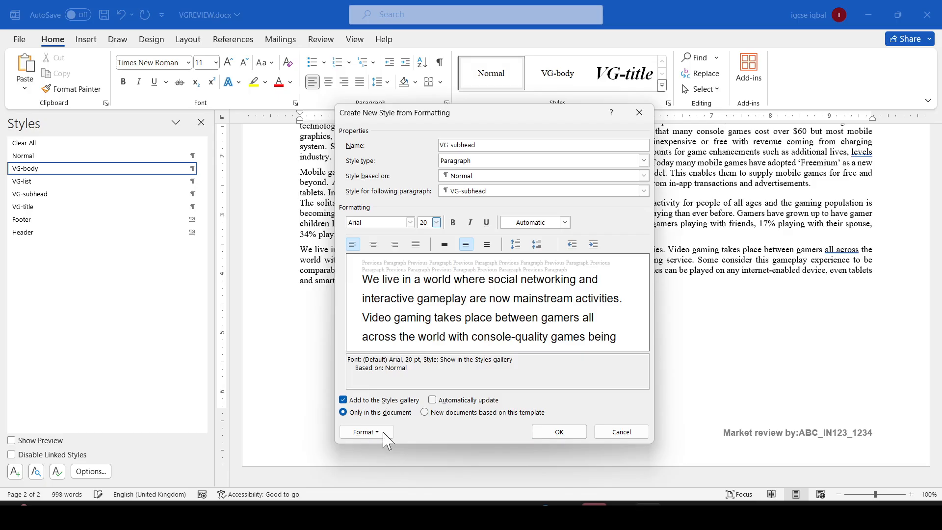
click(367, 432)
click(379, 318)
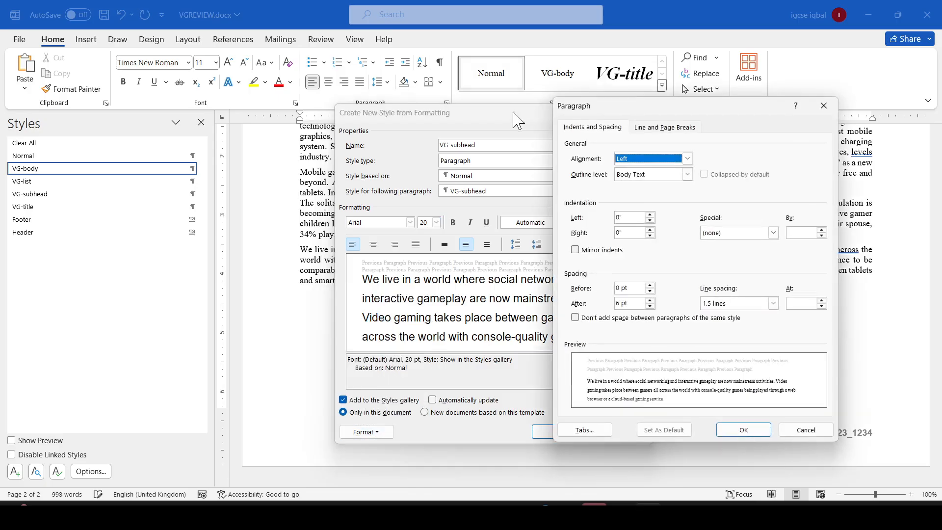
click(689, 158)
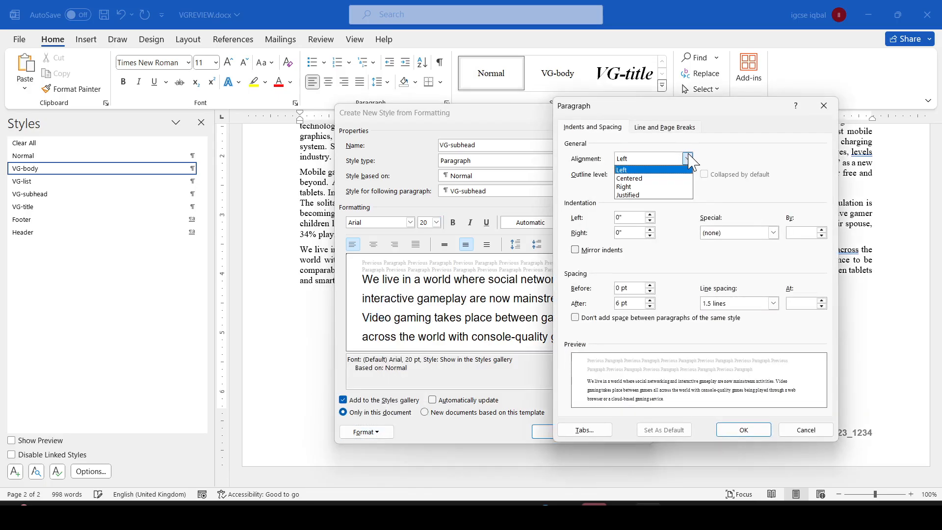
click(644, 175)
click(744, 429)
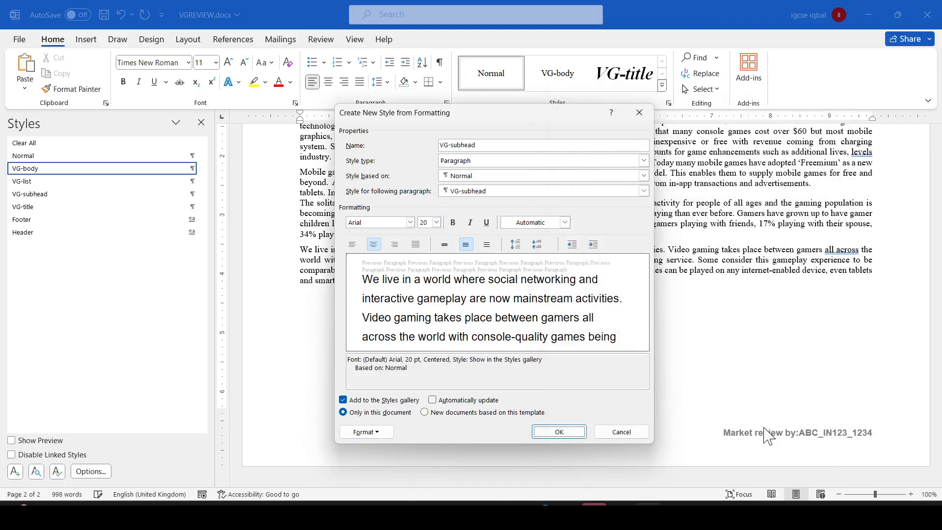
- Check the bold, italic enhancement in the paper and make the style bold and italic
key(alt+Tab)
drag(486, 289, 527, 291)
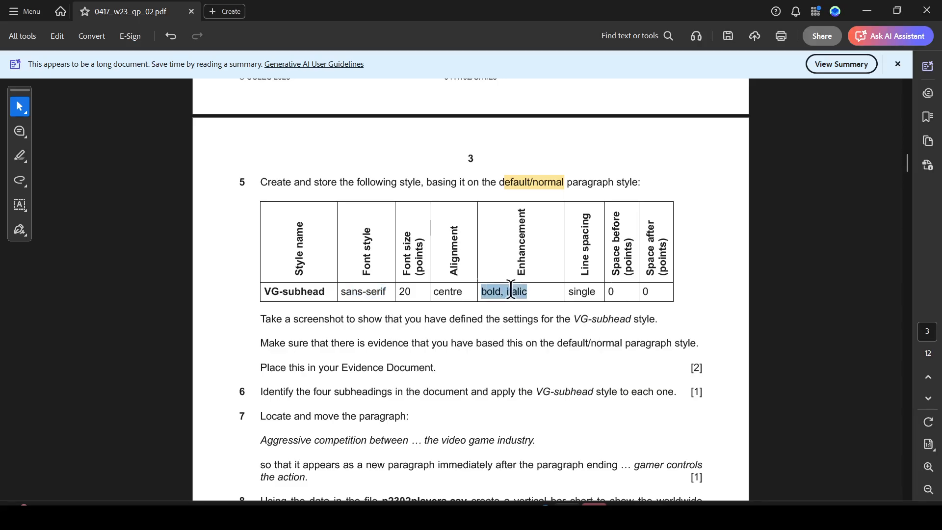
key(alt+Tab)
click(470, 222)
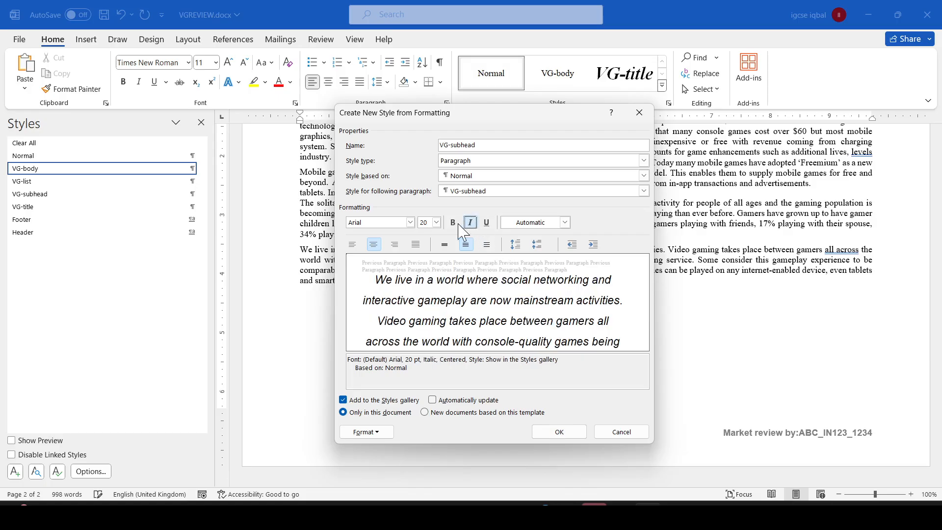
click(453, 222)
- Highlight the single line spacing and 0 pt before and after spacing requirements in the question paper
key(alt+Tab)
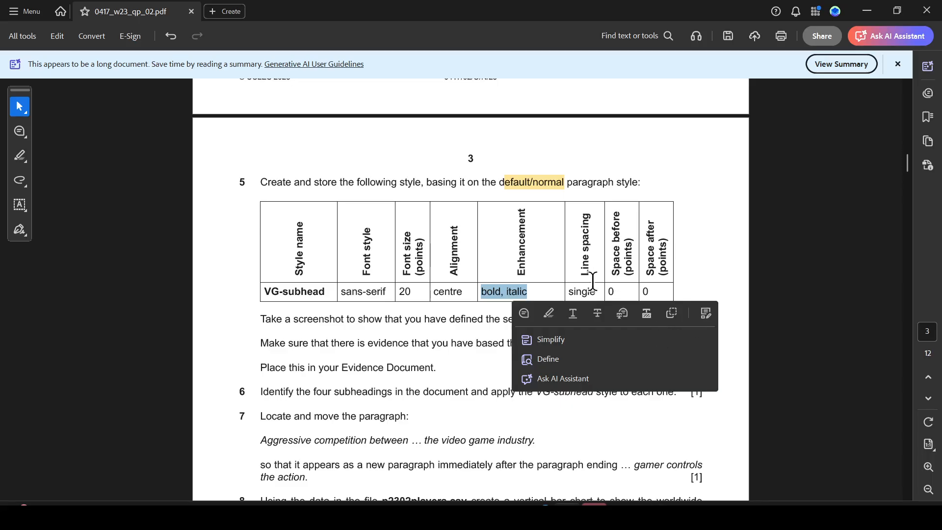
key(alt+Tab)
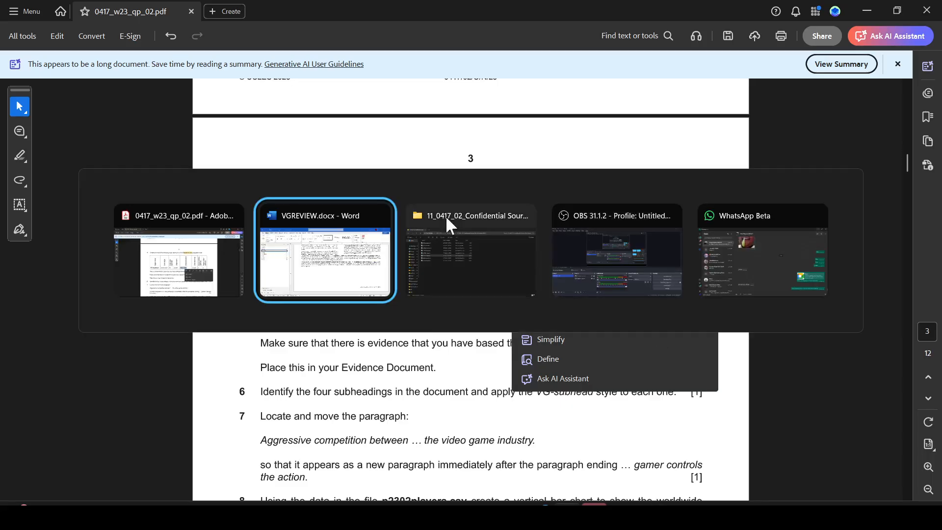
key(alt+Tab)
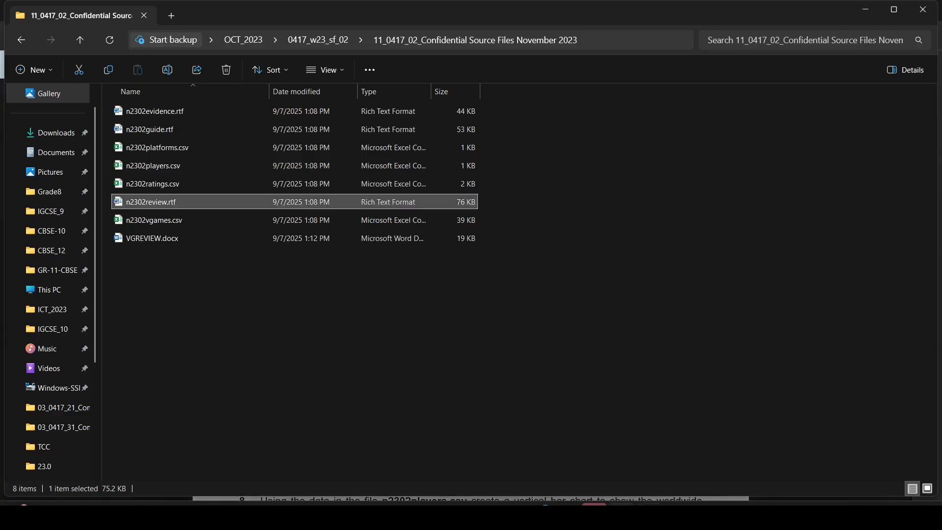
key(alt+Tab)
key(alt+Tab)
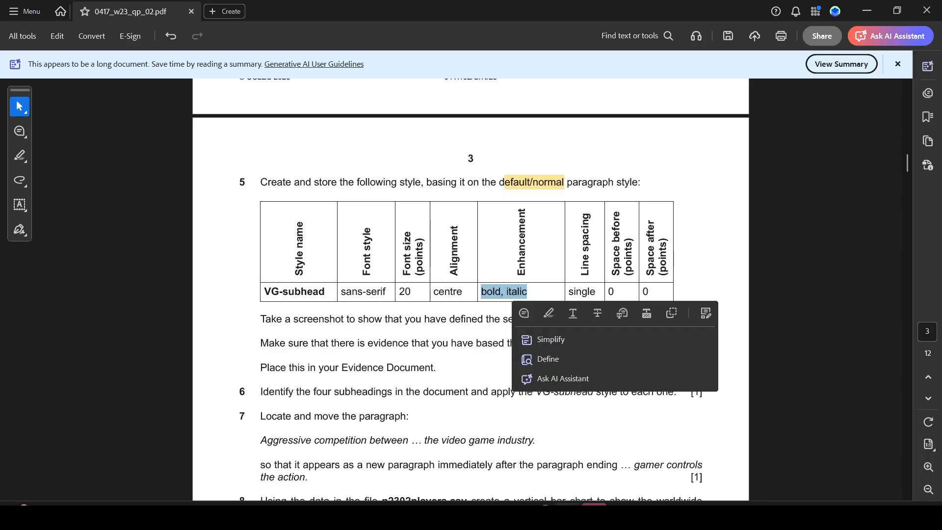
drag(569, 291, 650, 292)
click(691, 315)
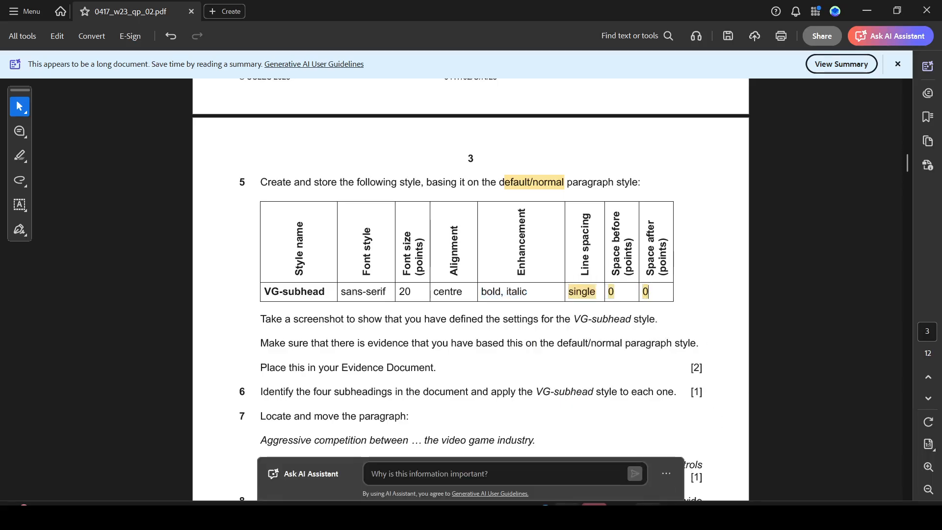
- Set the style's line spacing to single and spacing after to 0 pt, and save the style
key(alt+Tab)
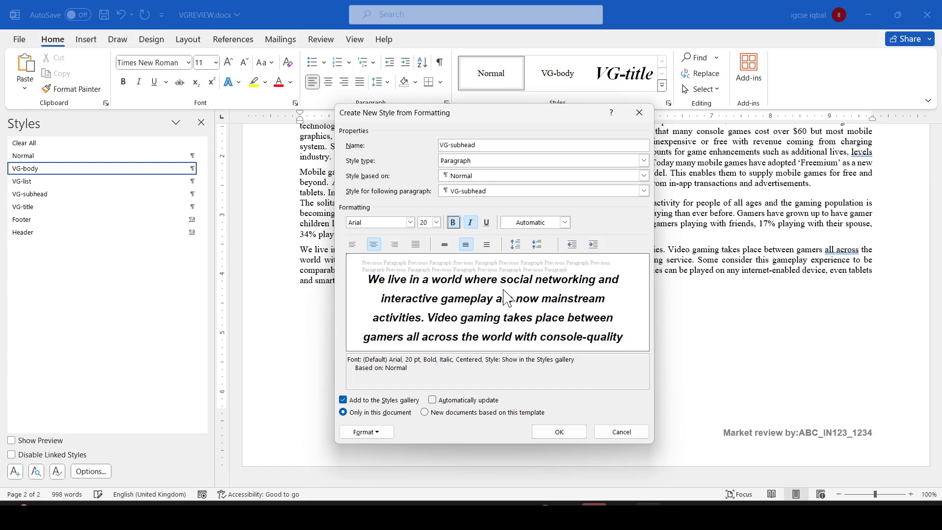
click(384, 434)
click(398, 320)
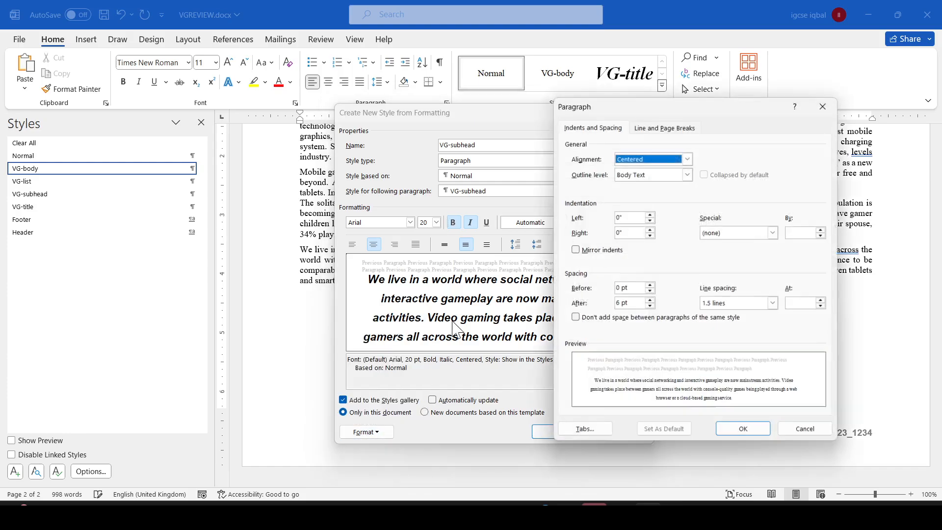
click(772, 302)
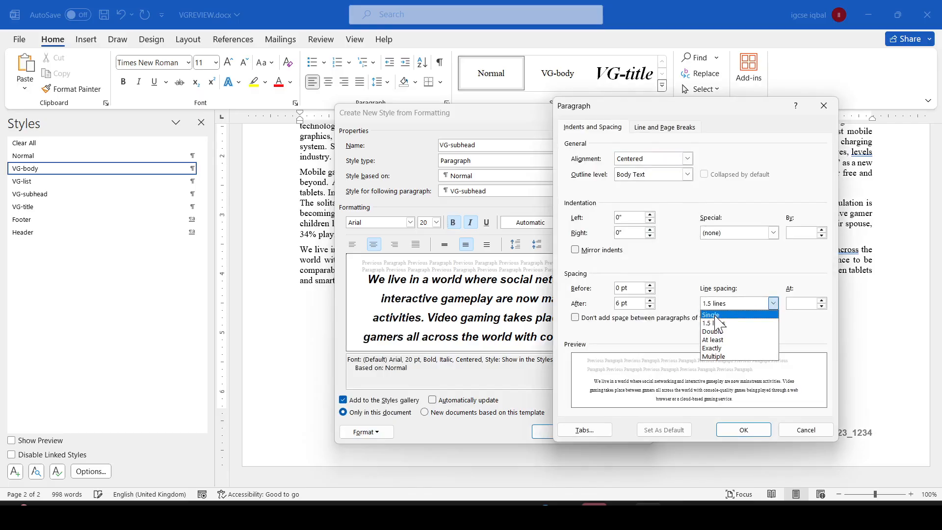
click(715, 316)
drag(621, 300, 606, 301)
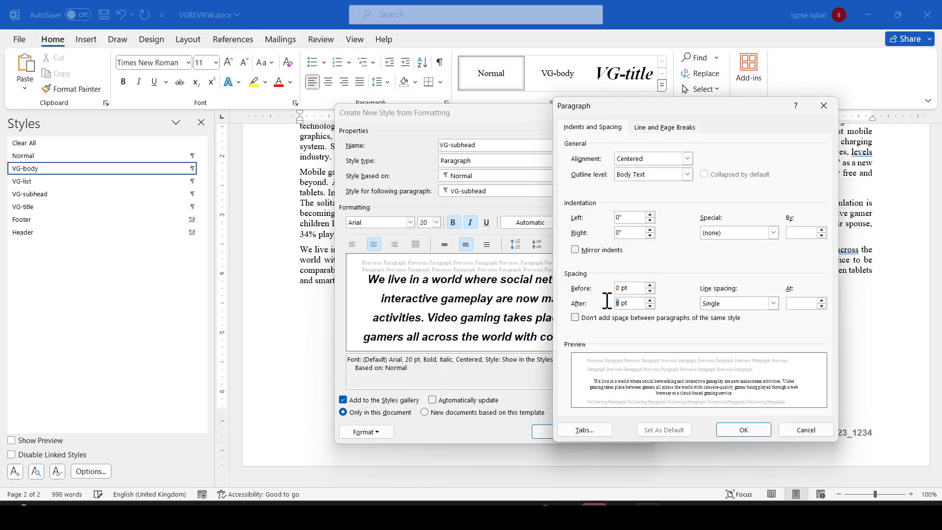
text(0)
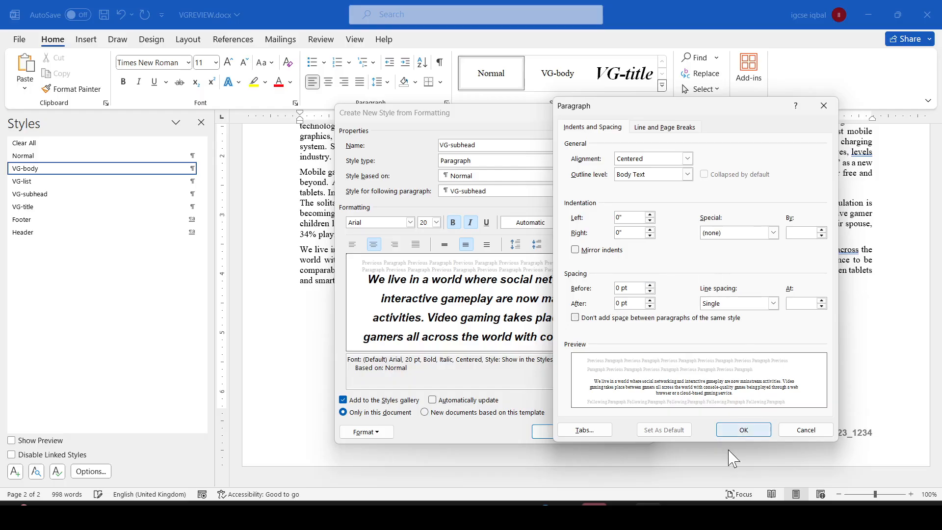
click(744, 431)
click(560, 432)
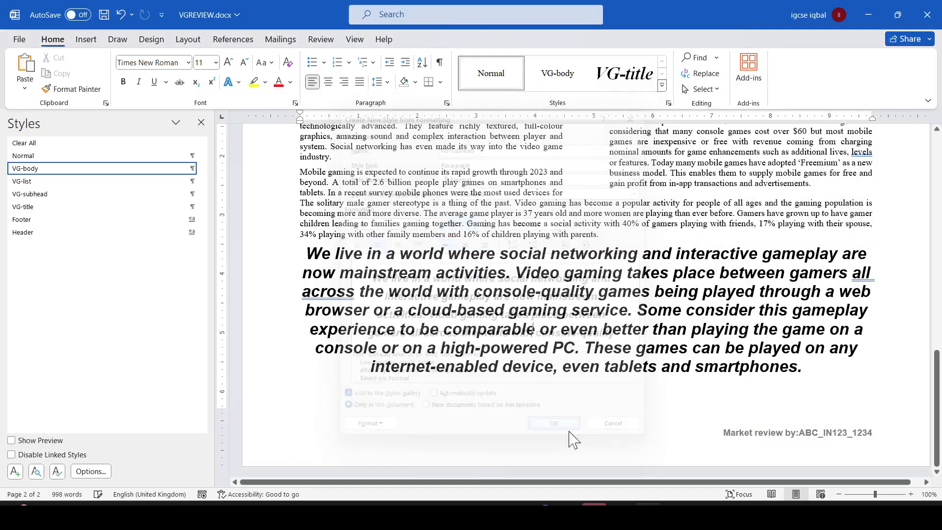
- Undo the VG-subhead formatting applied to the document's last paragraph
key(ctrl+z)
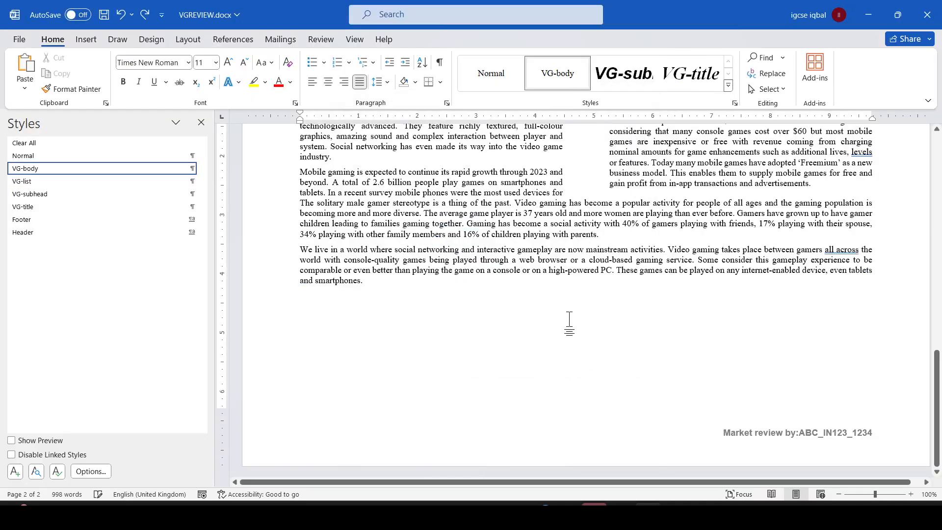
double_click(324, 318)
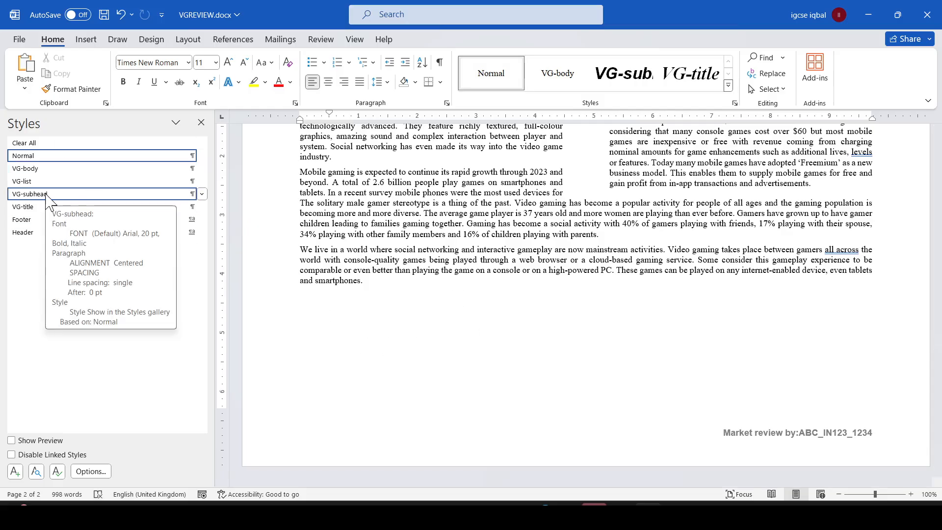
key(alt+Tab)
key(alt+Tab)
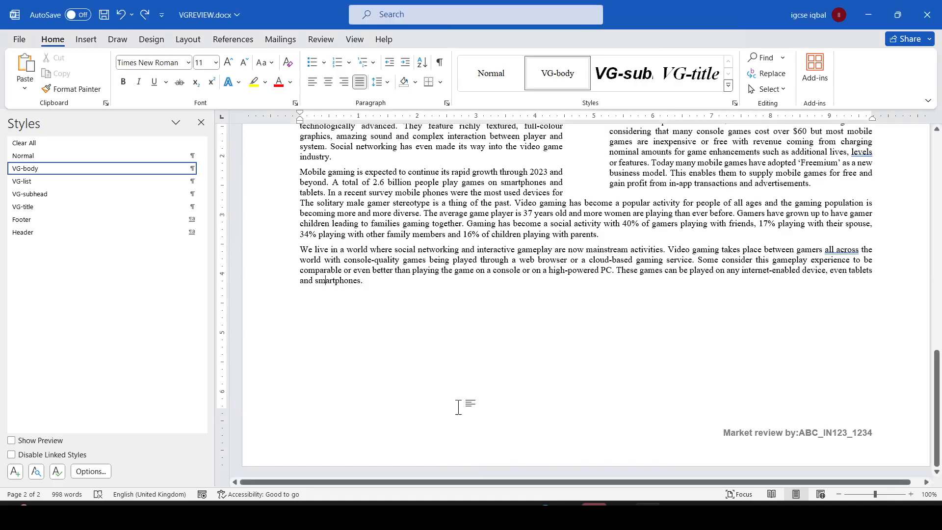
- Open the VG-subhead style's modify settings to review its definition
right_click(83, 197)
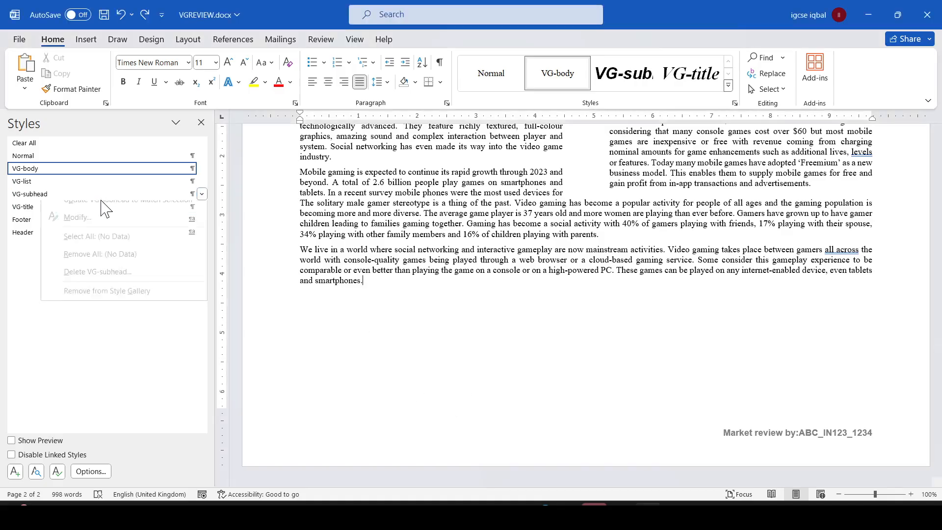
click(81, 227)
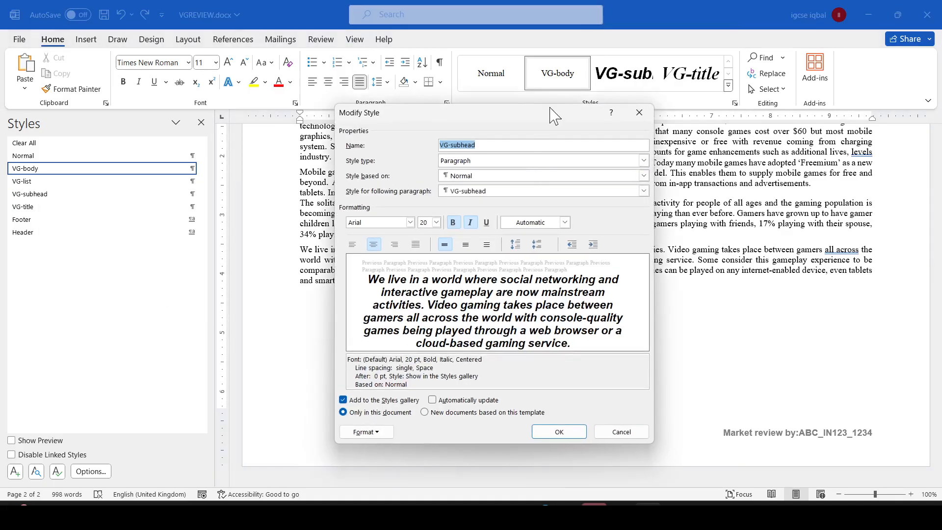
drag(525, 116, 349, 69)
- Highlight the screenshot, default/normal basing and evidence-document instructions in the question paper
key(alt+Tab)
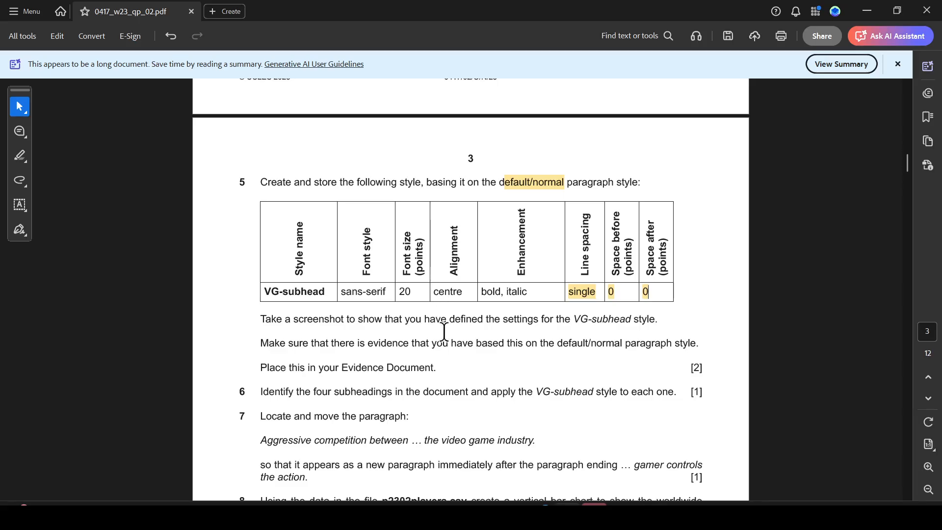
drag(263, 324, 645, 317)
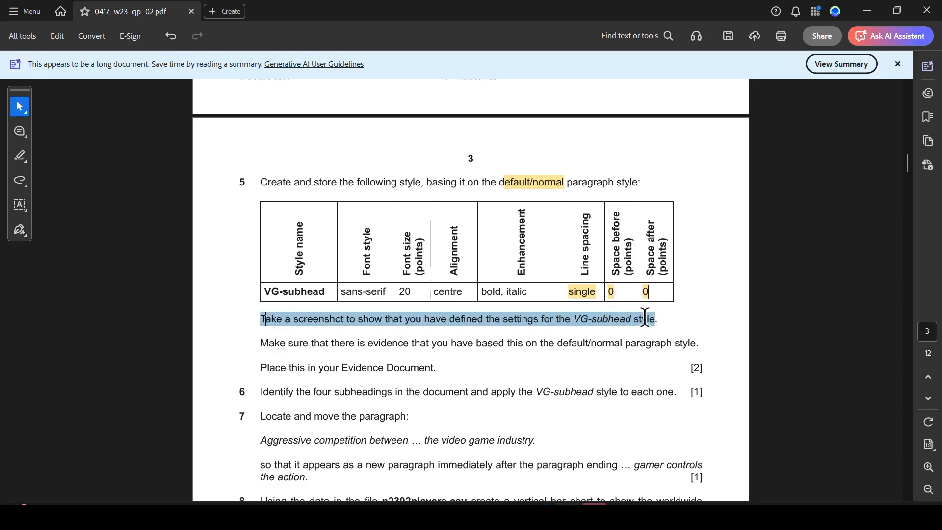
click(680, 342)
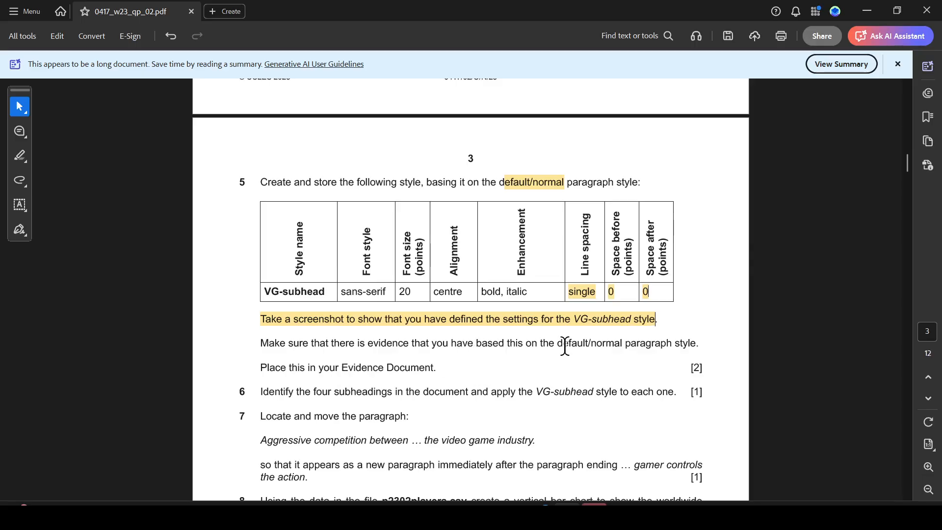
drag(559, 344, 619, 343)
key(alt+Tab)
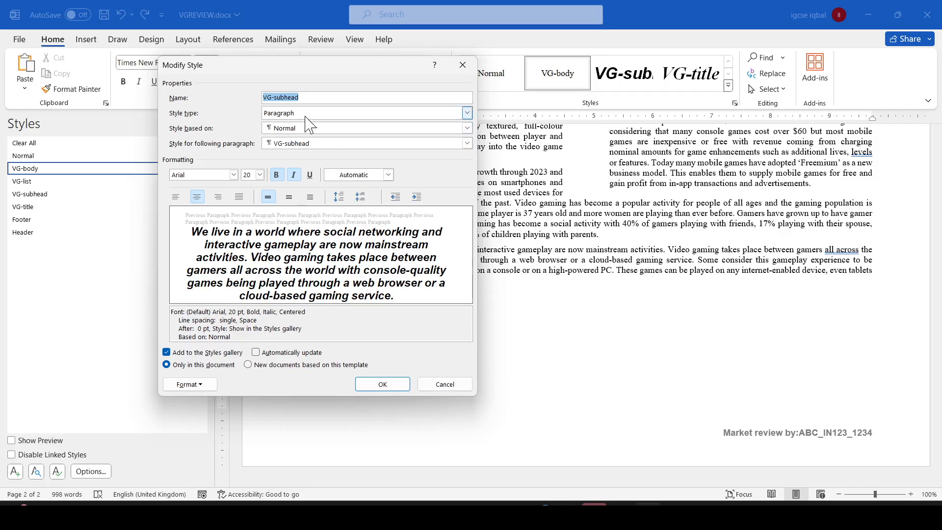
key(alt+Tab)
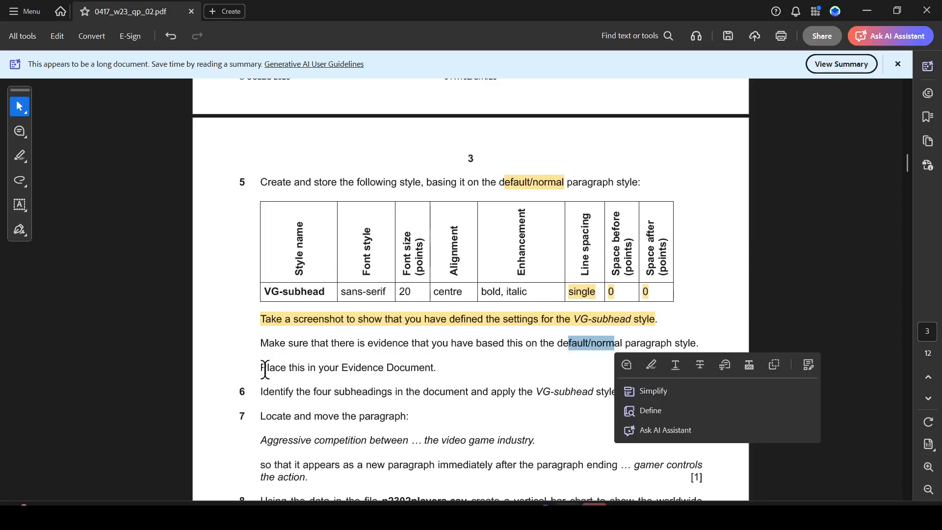
drag(263, 368, 429, 373)
click(460, 388)
- Close the VG-subhead style dialog, then highlight the instruction to apply VG-subhead to the four subheadings
key(alt+Tab)
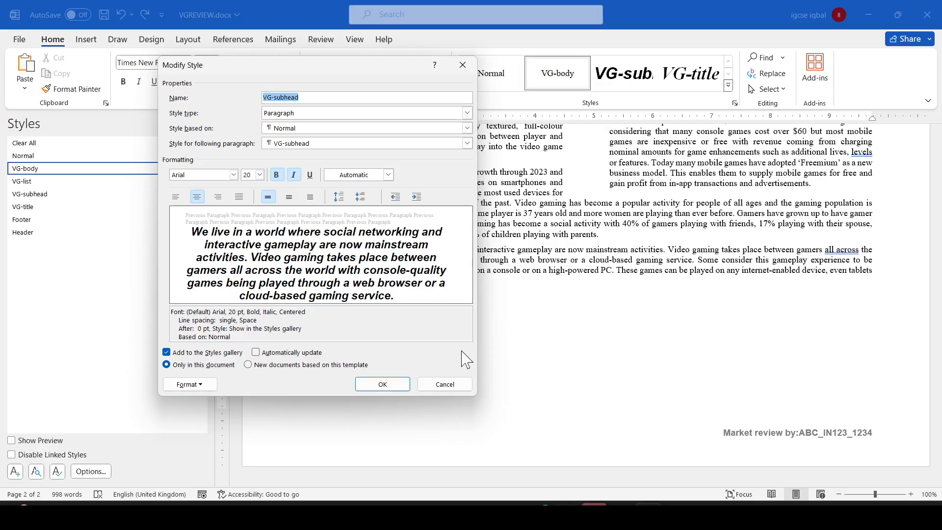
click(381, 385)
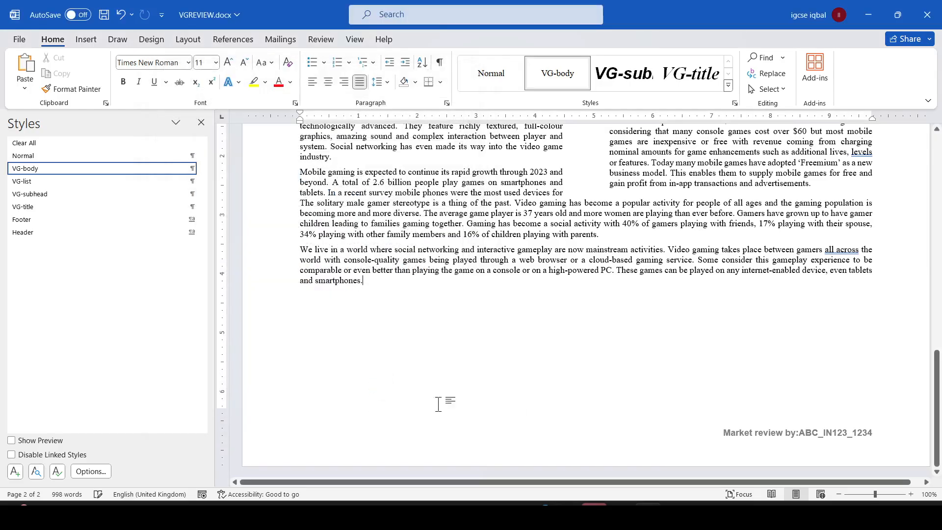
key(alt+Tab)
scroll(363, 409, down, 1)
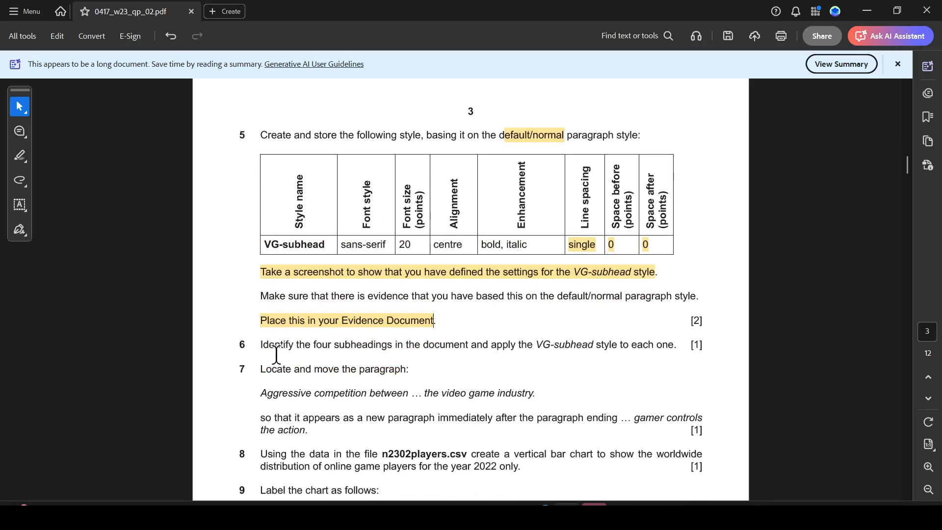
drag(255, 347, 645, 346)
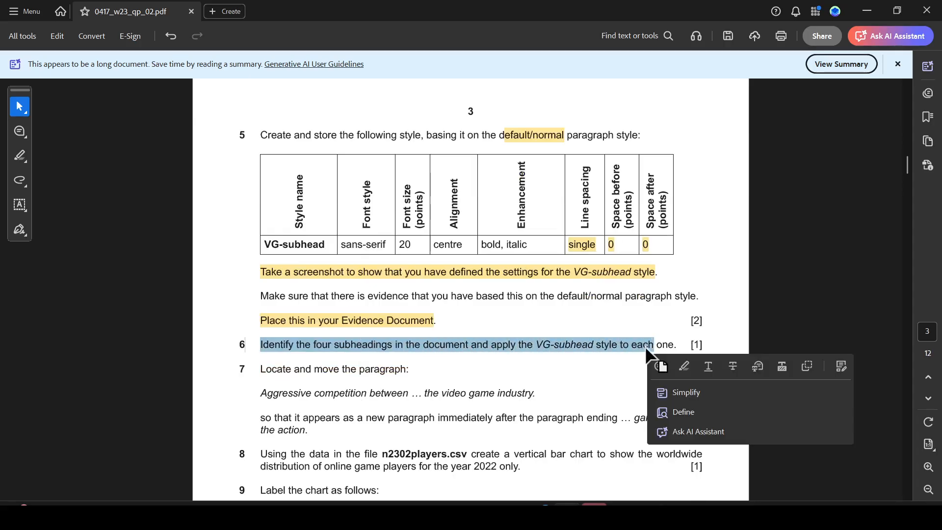
ctrl+scroll(627, 360, up, 1)
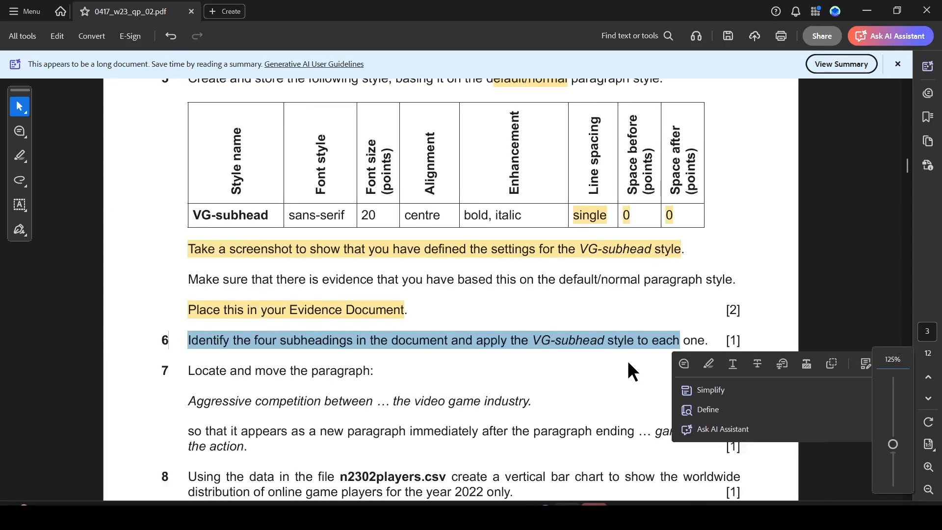
click(710, 365)
key(alt+Tab)
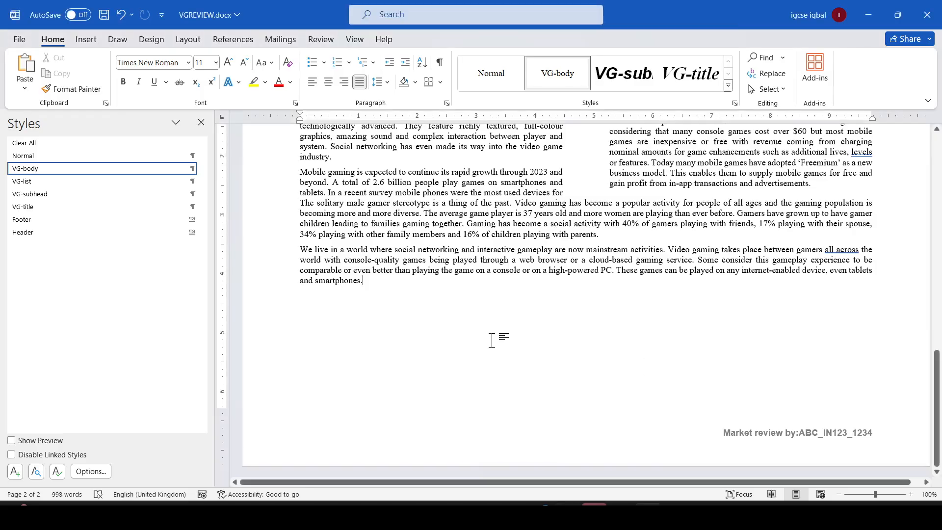
- Apply the VG-subhead style to the Video Games and Online Gaming subheadings
scroll(489, 307, up, 15)
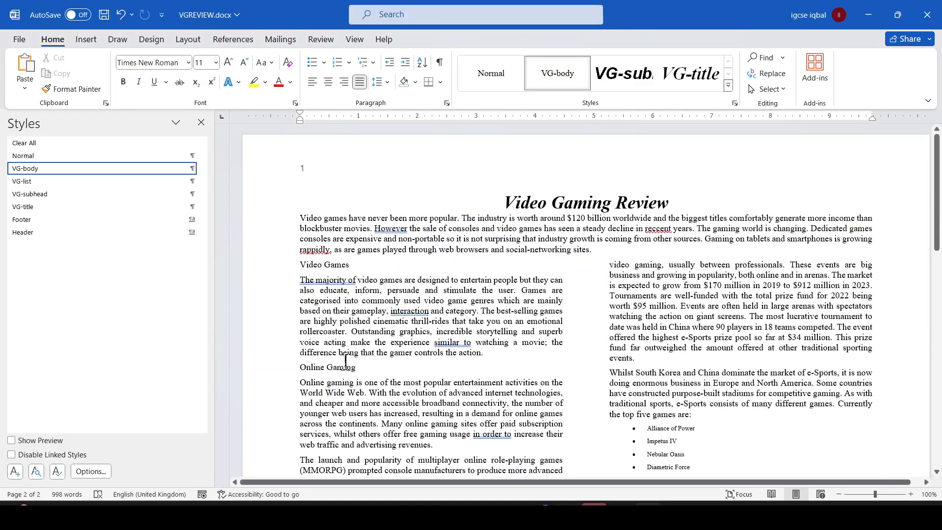
drag(350, 265, 299, 265)
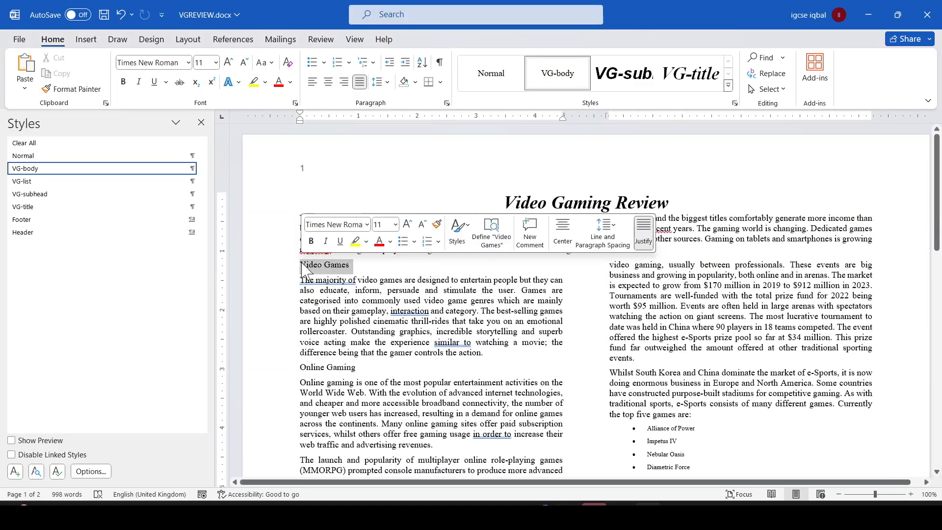
click(40, 195)
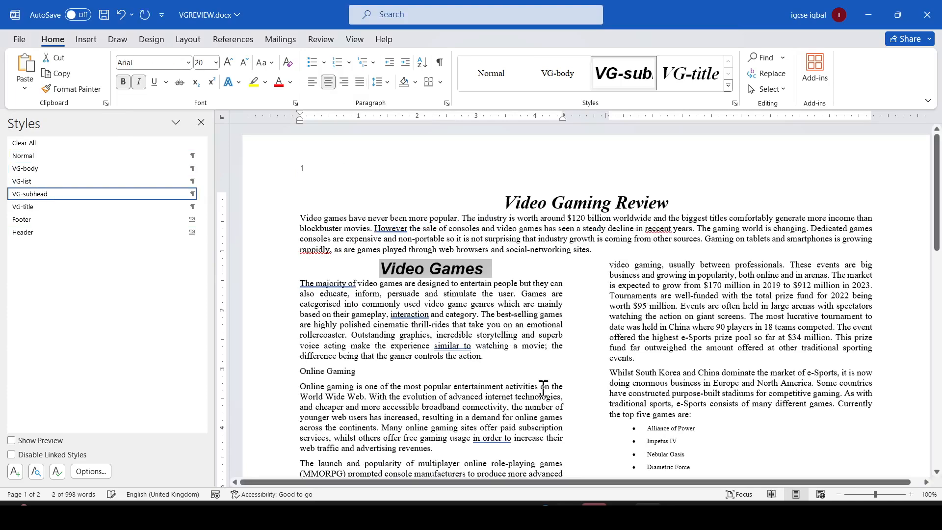
scroll(521, 350, down, 1)
drag(366, 345, 296, 343)
click(59, 196)
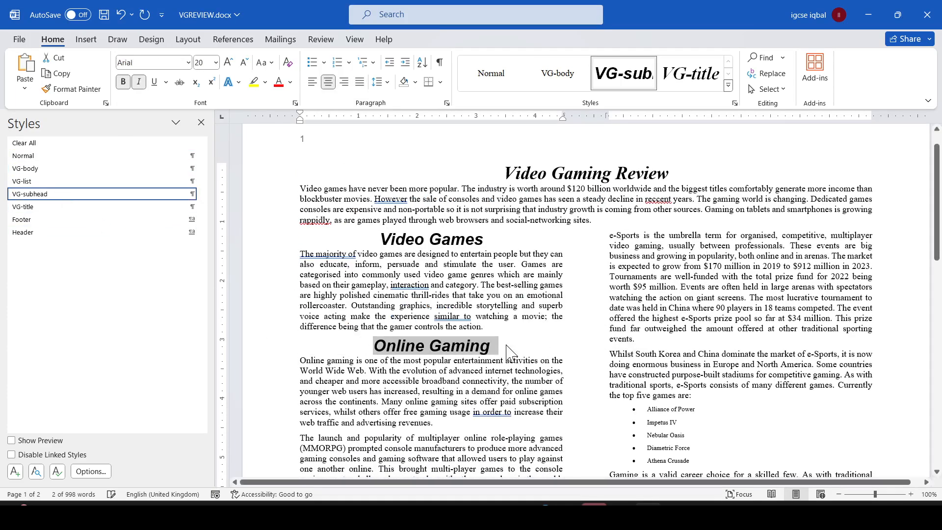
key(alt+Tab)
scroll(388, 264, up, 1)
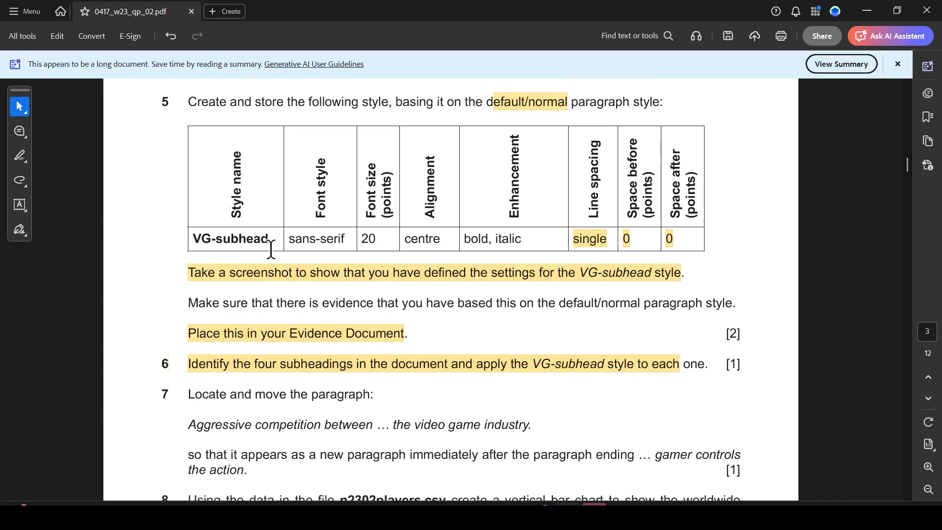
key(alt+Tab)
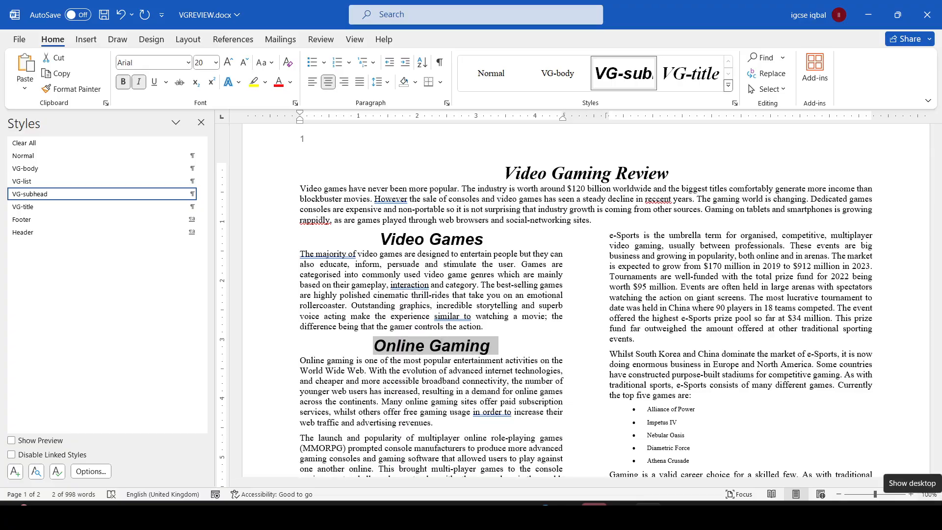
key(alt+Tab)
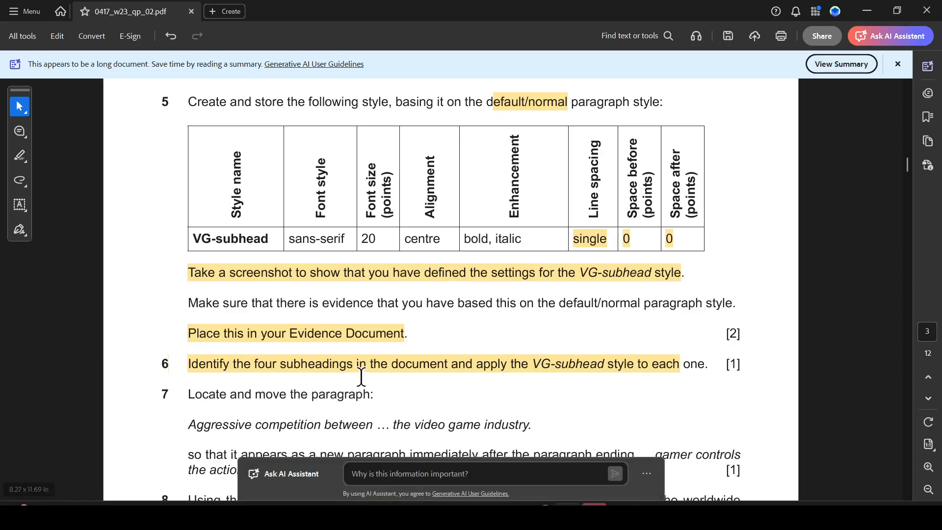
key(alt+Tab)
- Apply the VG-subhead style to the e-Sports subheading
scroll(450, 321, down, 6)
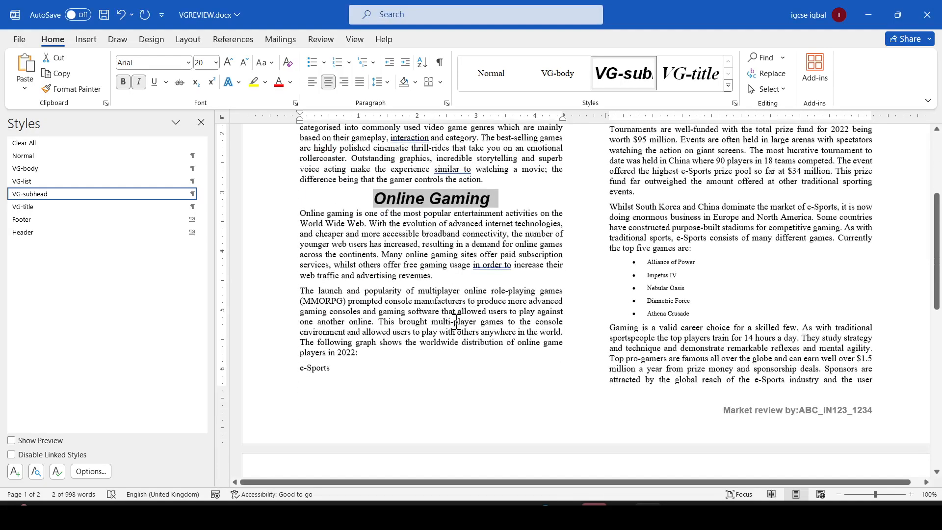
scroll(729, 174, up, 6)
scroll(590, 357, down, 4)
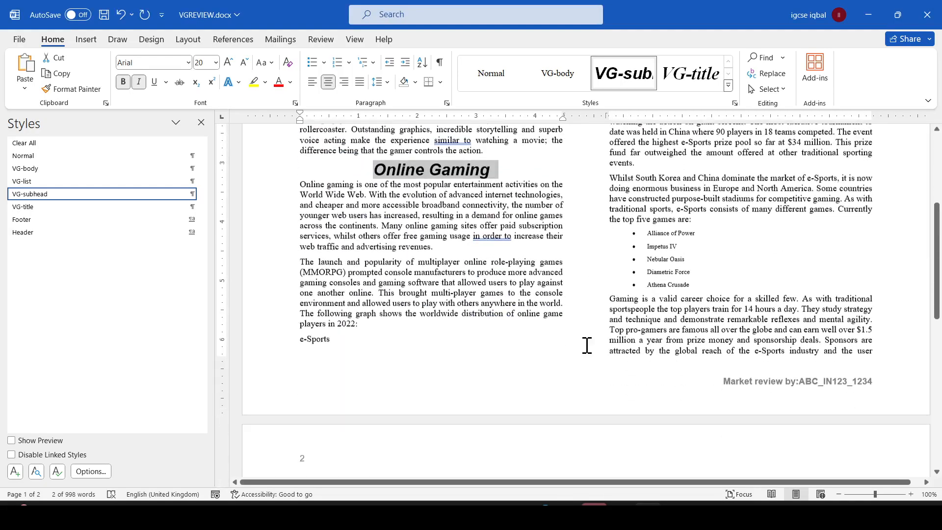
scroll(387, 298, down, 2)
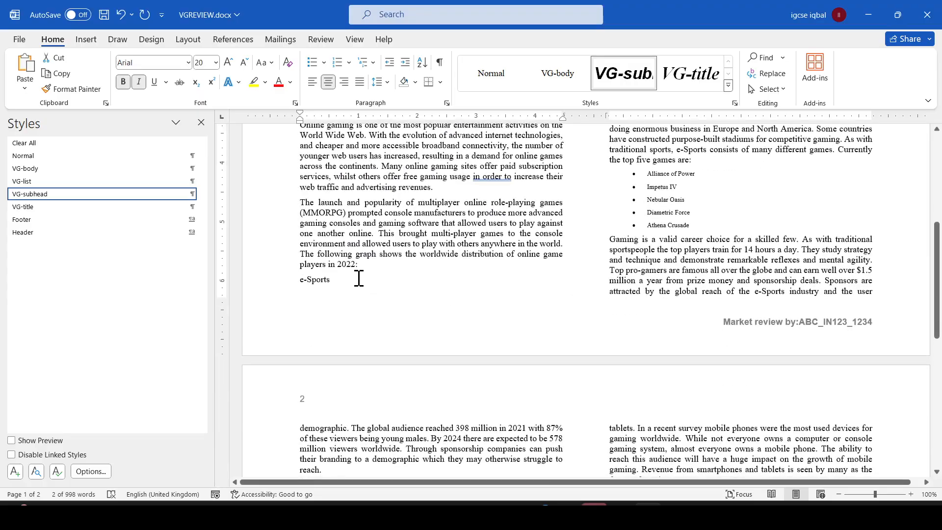
drag(329, 281, 300, 281)
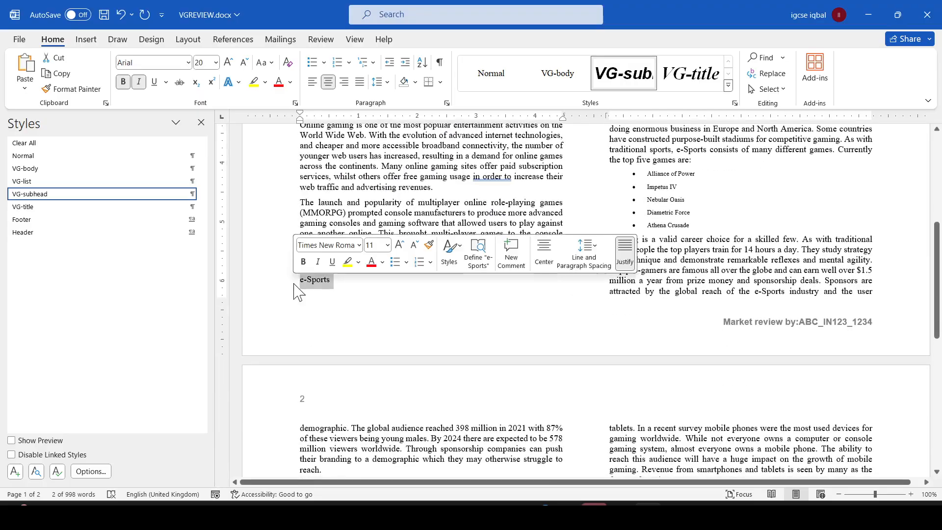
click(43, 194)
click(386, 266)
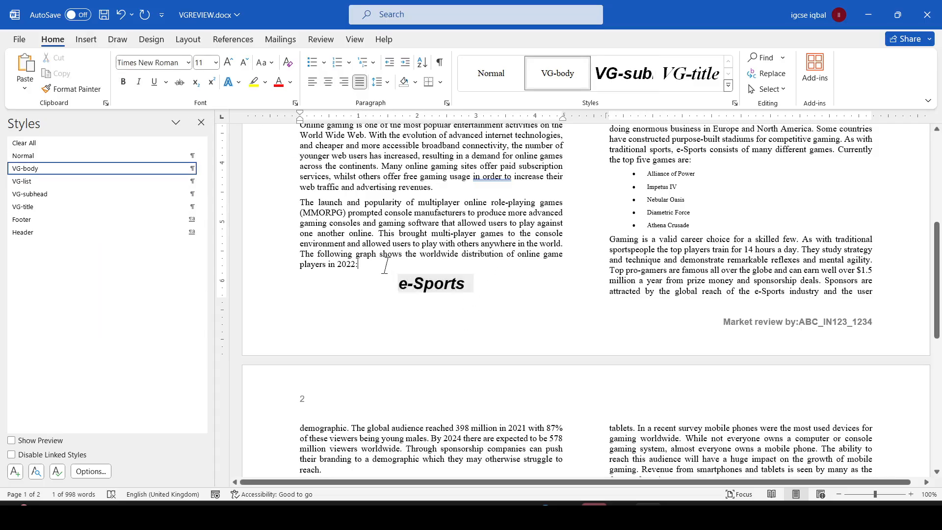
- Apply the VG-subhead style to the Mobile Devices subheading
scroll(736, 294, up, 6)
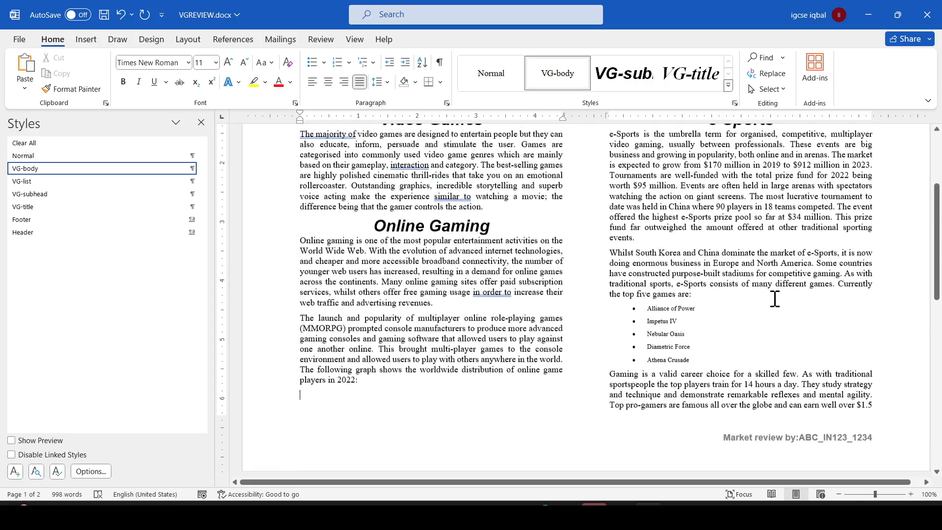
scroll(716, 318, down, 3)
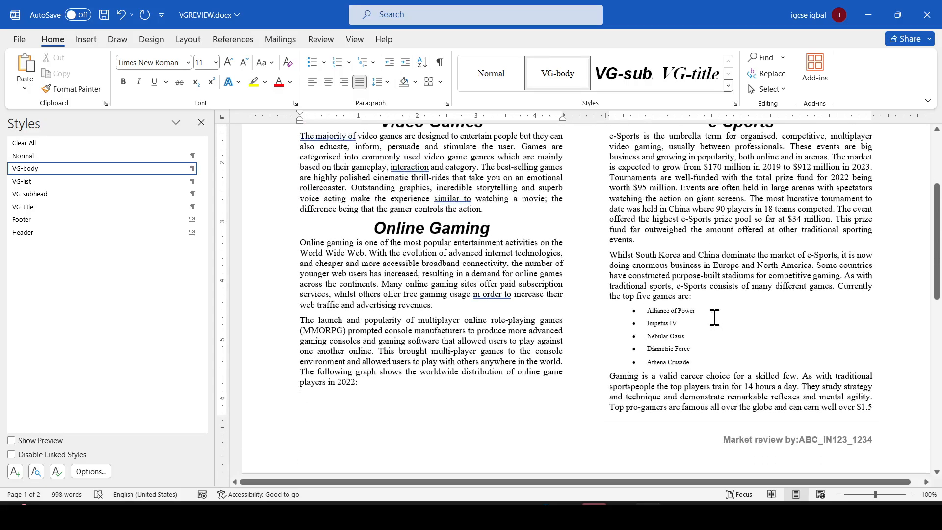
scroll(716, 318, down, 5)
scroll(716, 319, down, 3)
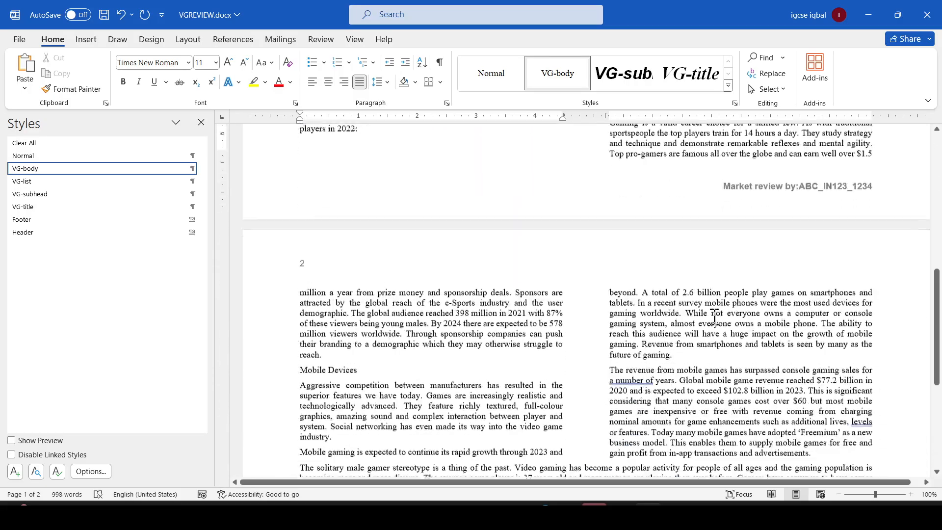
scroll(706, 309, up, 12)
scroll(704, 305, down, 15)
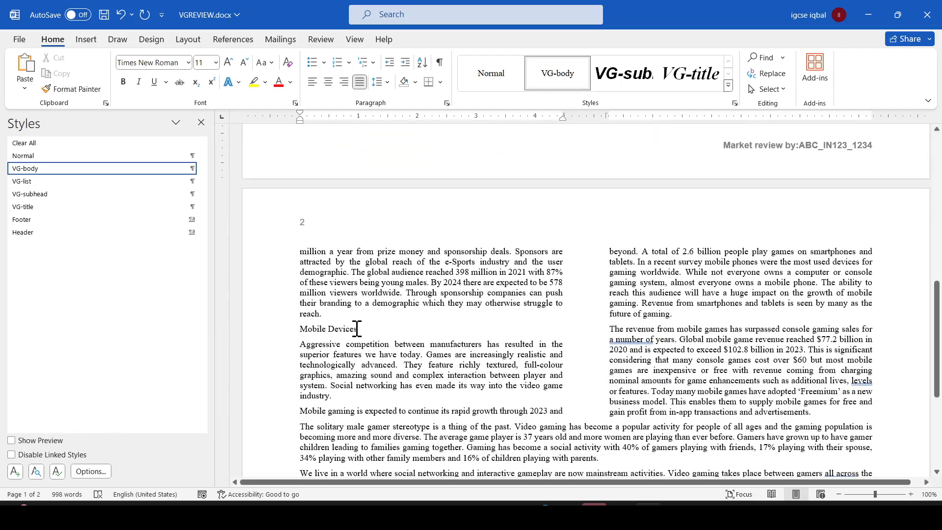
drag(357, 329, 301, 329)
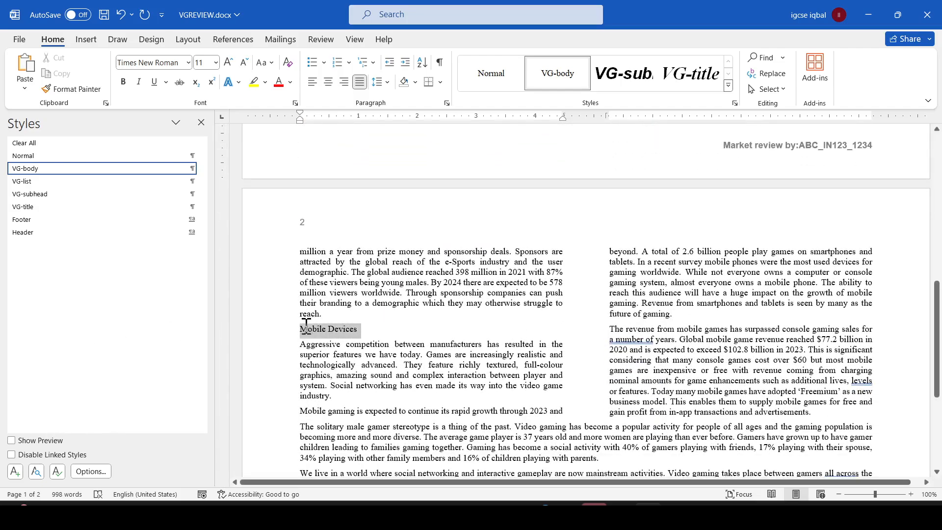
click(48, 197)
- Scroll through the document to check all four styled subheadings
scroll(563, 387, down, 3)
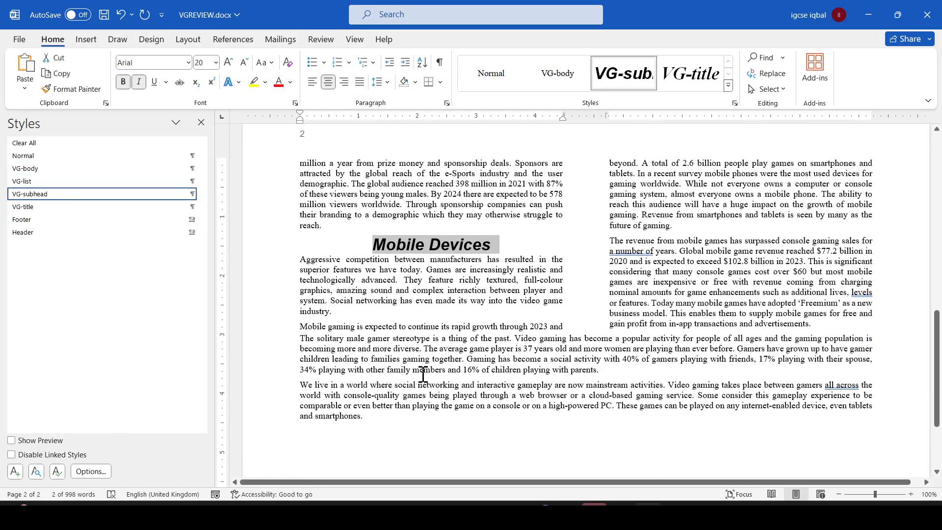
scroll(687, 373, down, 4)
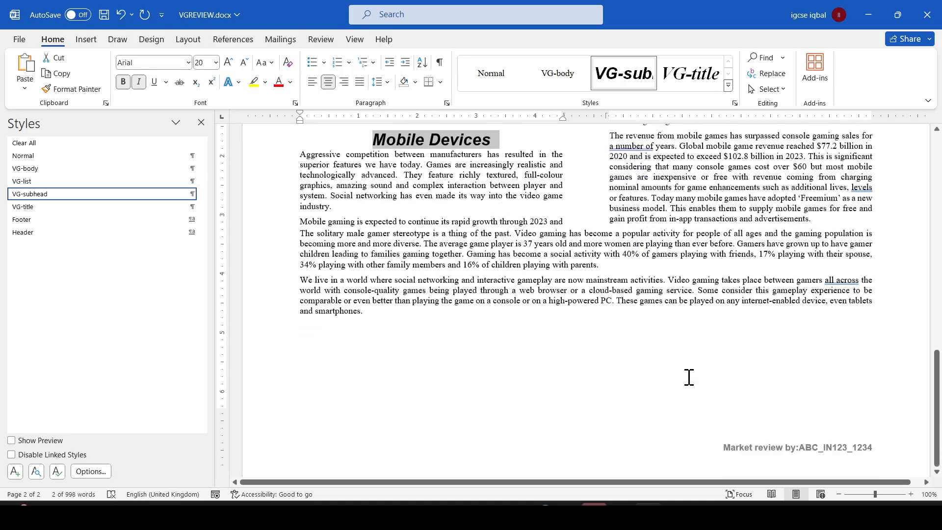
scroll(696, 356, up, 12)
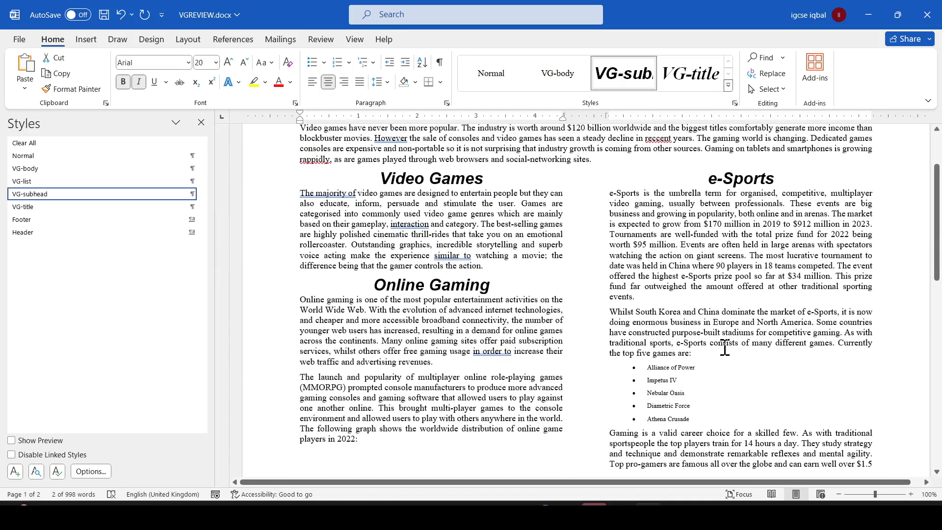
key(alt+Tab)
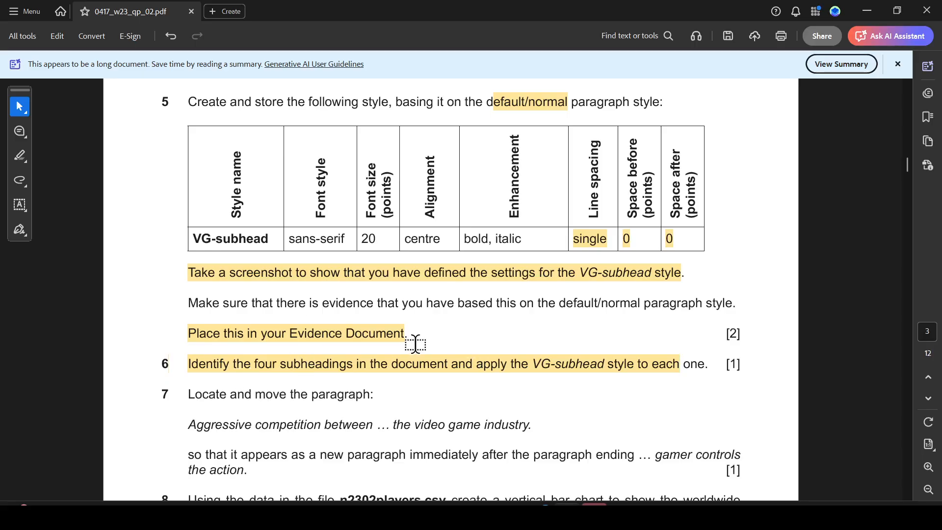
key(alt+Tab)
key(alt+Tab)
key(alt+Tab)
scroll(580, 372, down, 15)
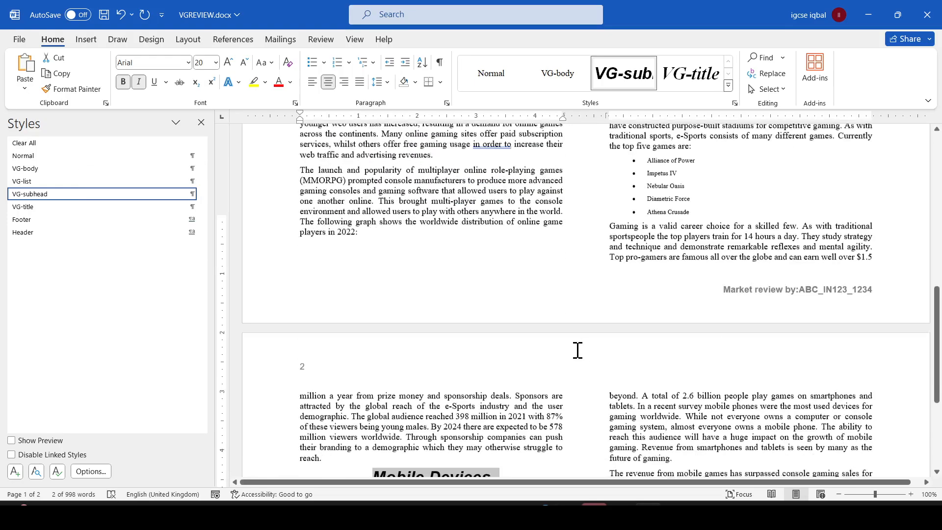
- Copy the phrase 'Aggressive competition between' from the question paper and search the document for it
key(alt+Tab)
scroll(288, 411, down, 1)
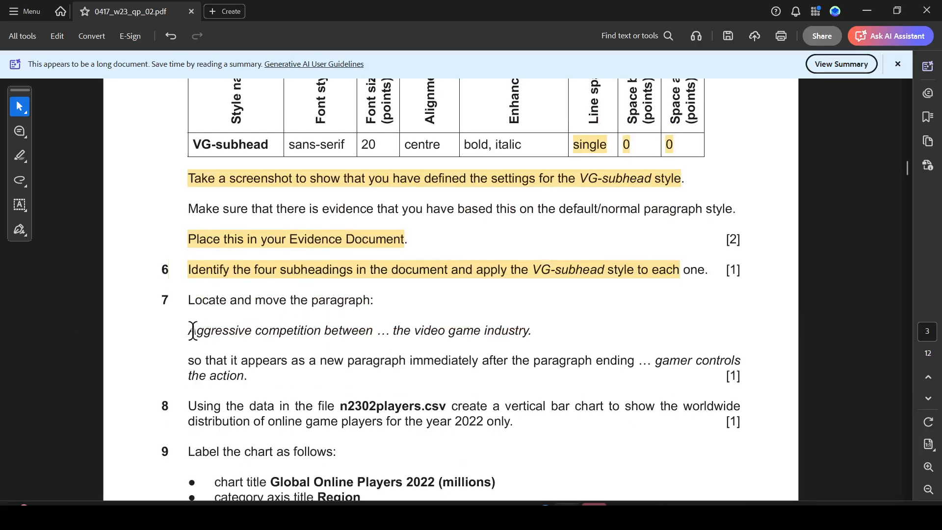
drag(188, 331, 366, 332)
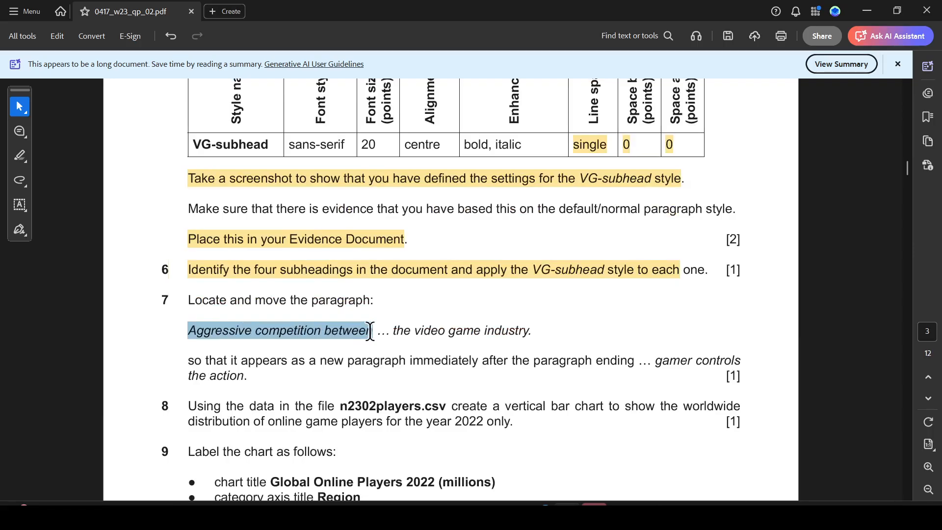
drag(374, 331, 374, 330)
key(ctrl+c)
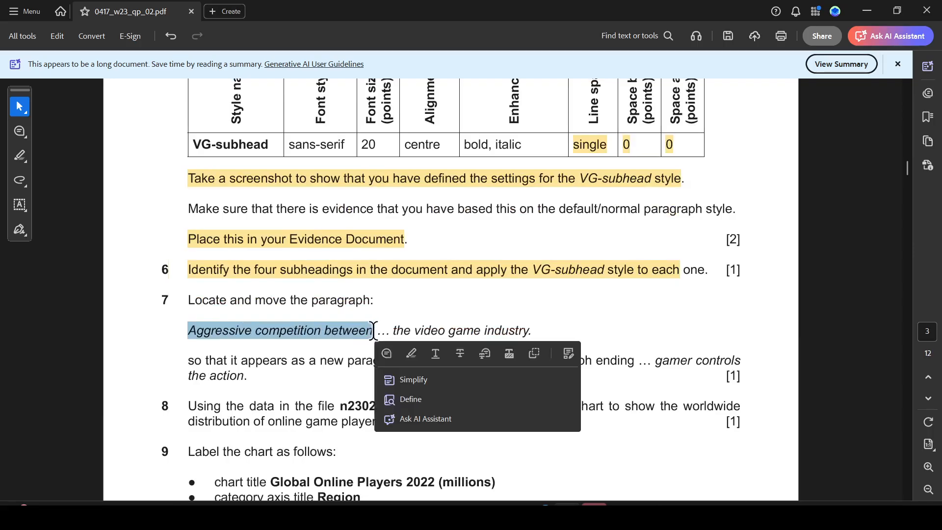
key(alt+Tab)
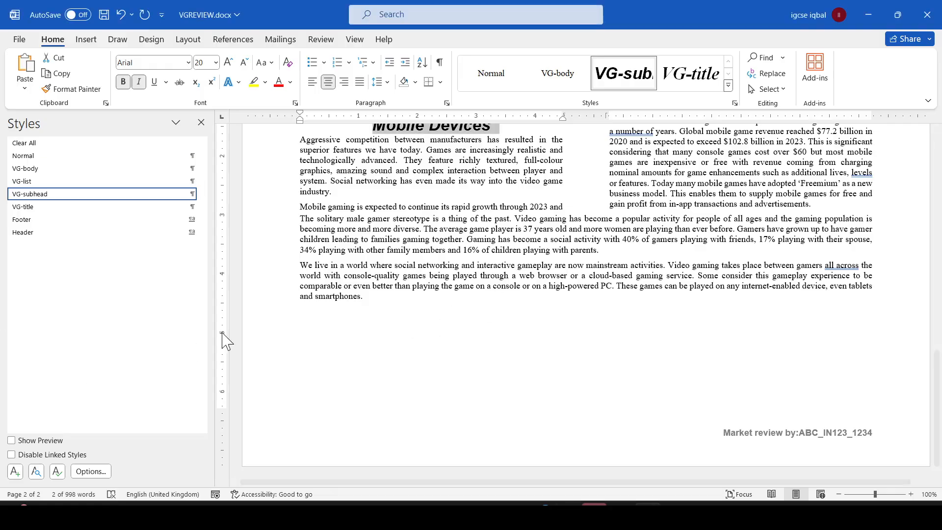
key(ctrl+f)
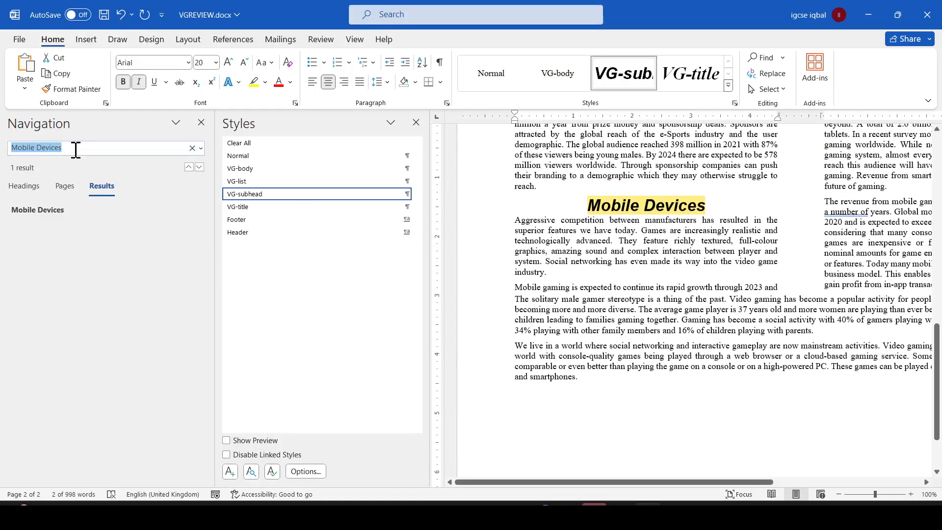
key(ctrl+v)
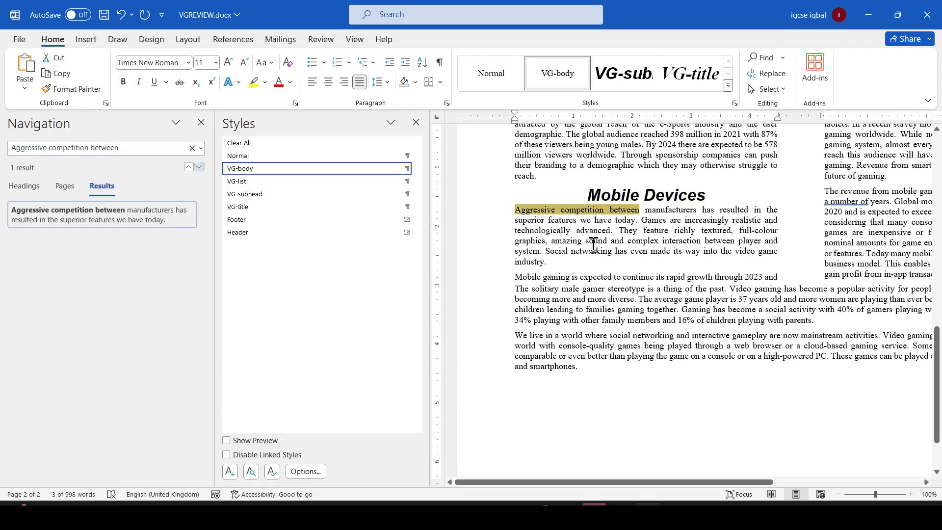
- Highlight 'new paragraph immediately' and 'gamer controls the action.' in the paragraph-move instruction of the question paper
key(alt+Tab)
scroll(323, 341, down, 1)
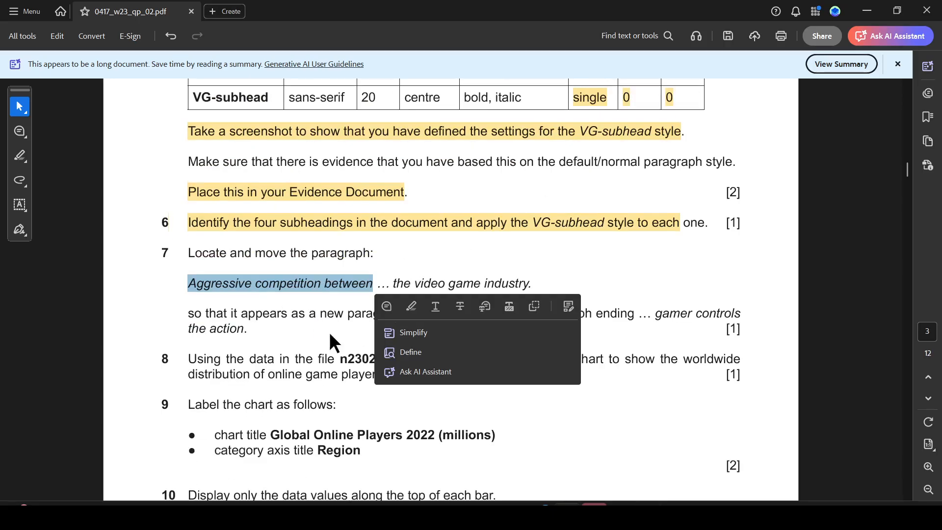
key(alt+Tab)
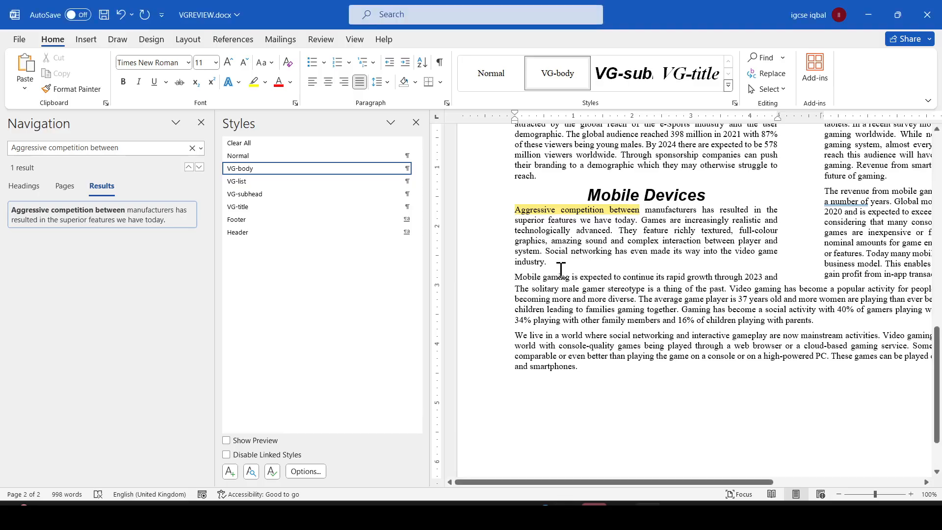
key(alt+Tab)
click(247, 314)
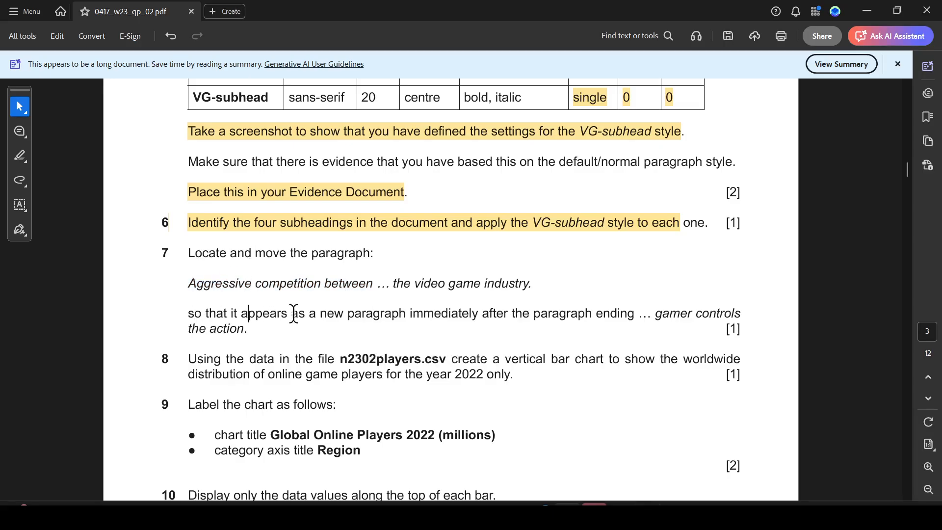
drag(317, 317, 478, 316)
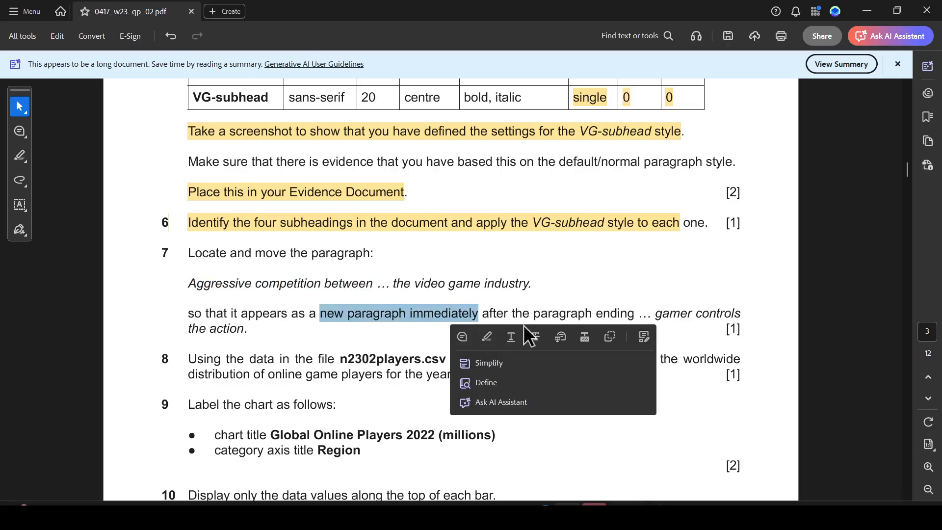
click(487, 337)
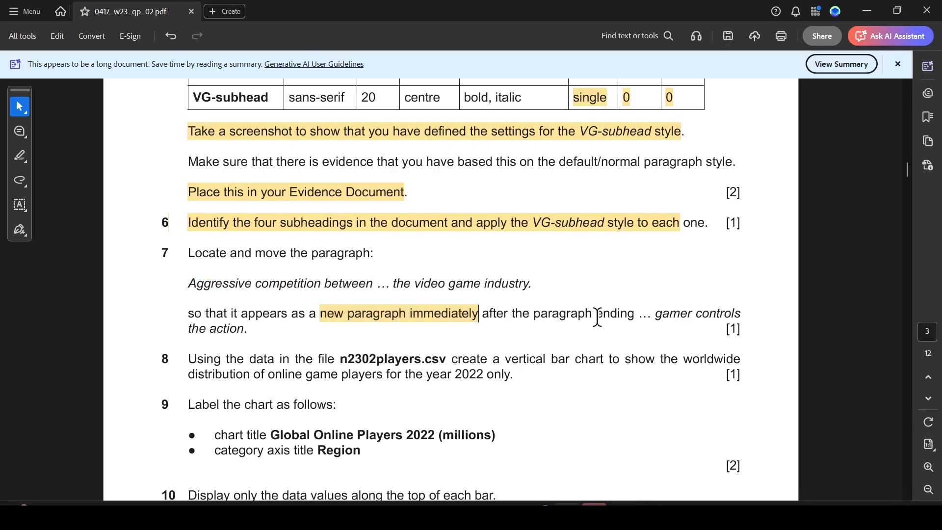
drag(656, 314, 248, 330)
click(287, 352)
key(alt+Tab)
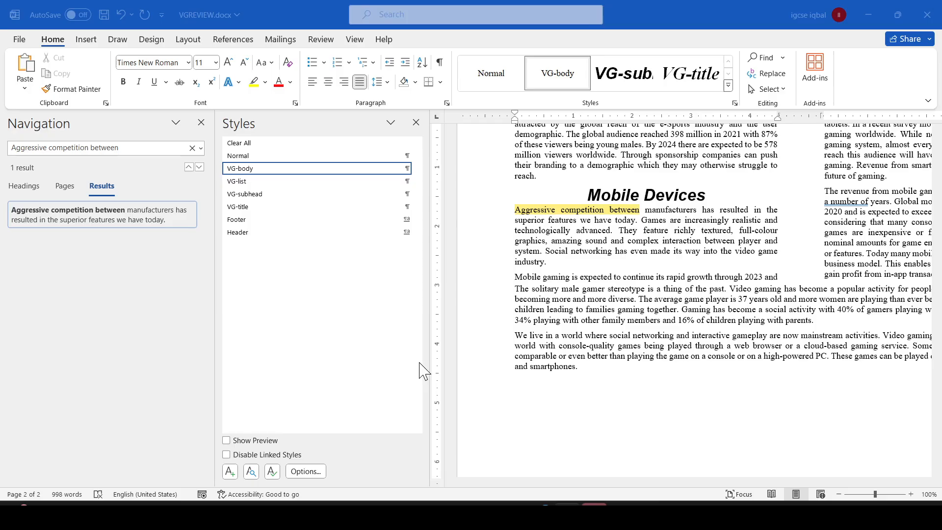
- Cut the paragraph beginning 'Aggressive competition between' and close the Navigation and Styles panes
drag(550, 264, 514, 210)
key(ctrl+x)
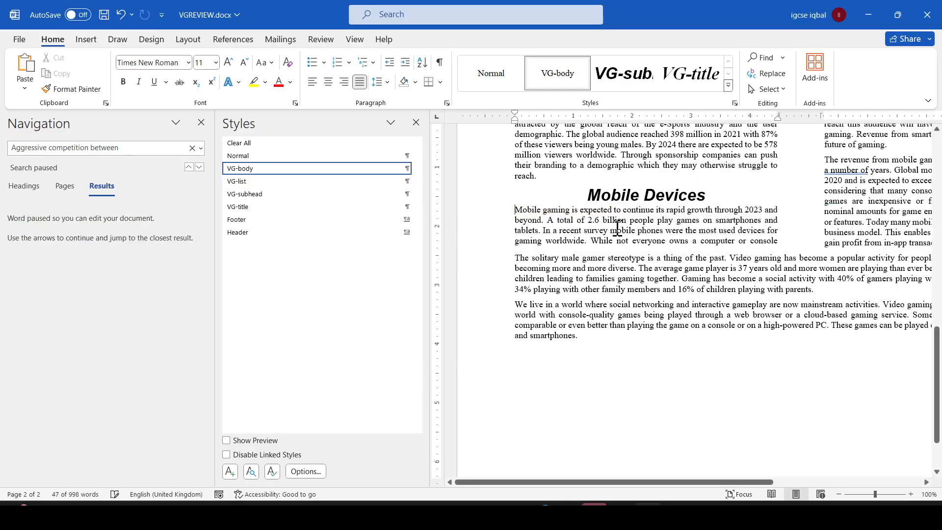
key(alt+Tab)
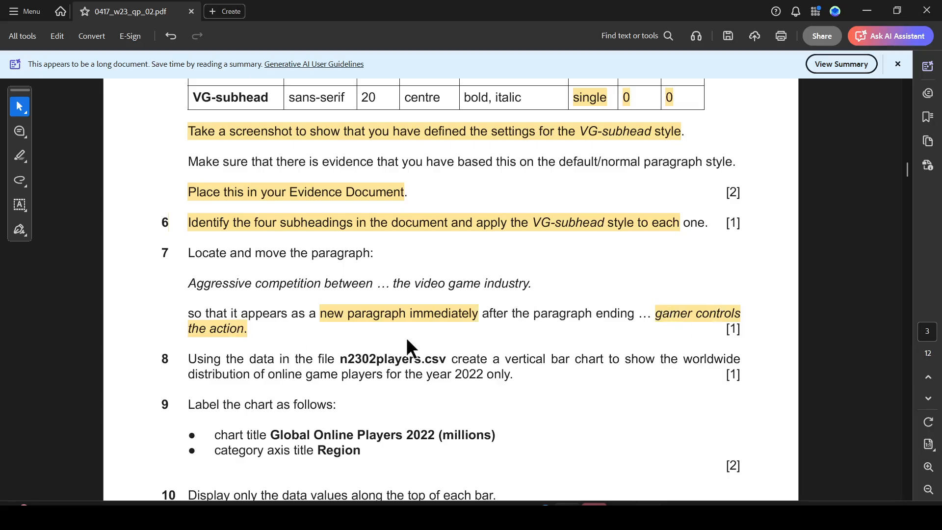
key(alt+Tab)
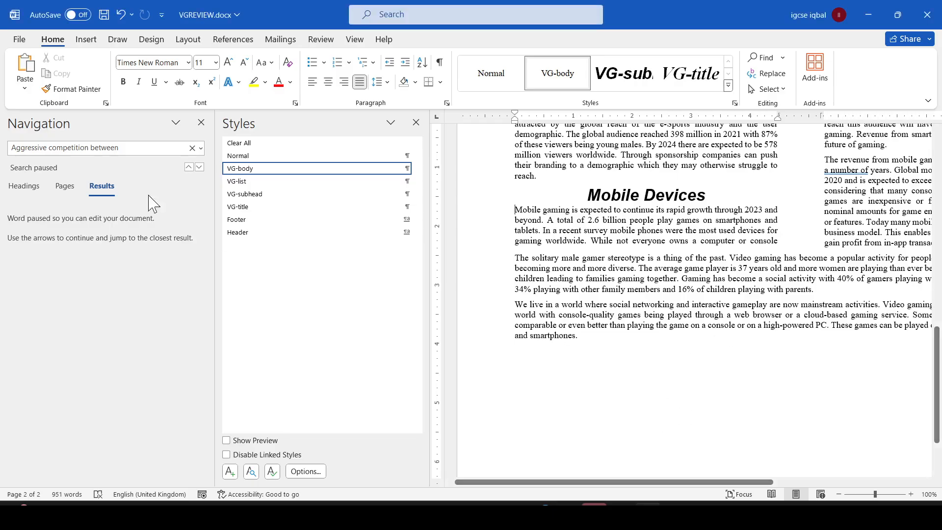
click(201, 122)
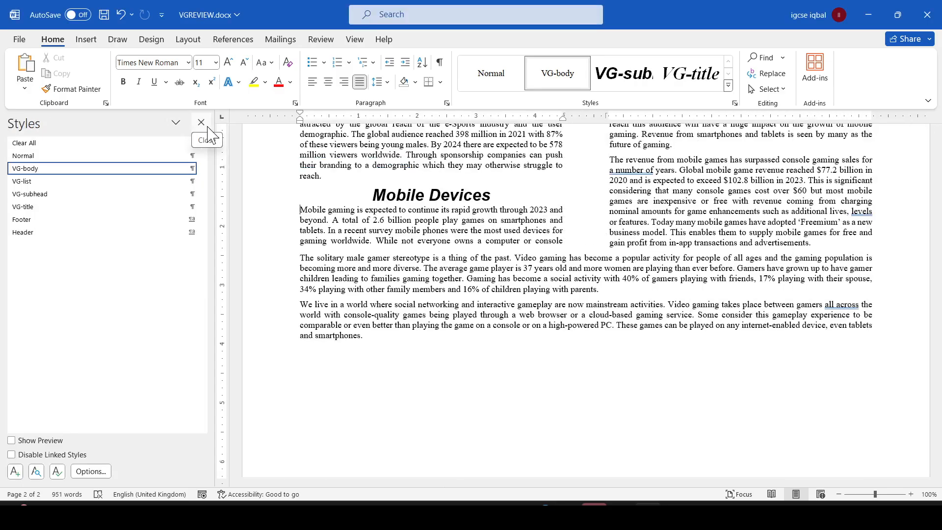
click(201, 122)
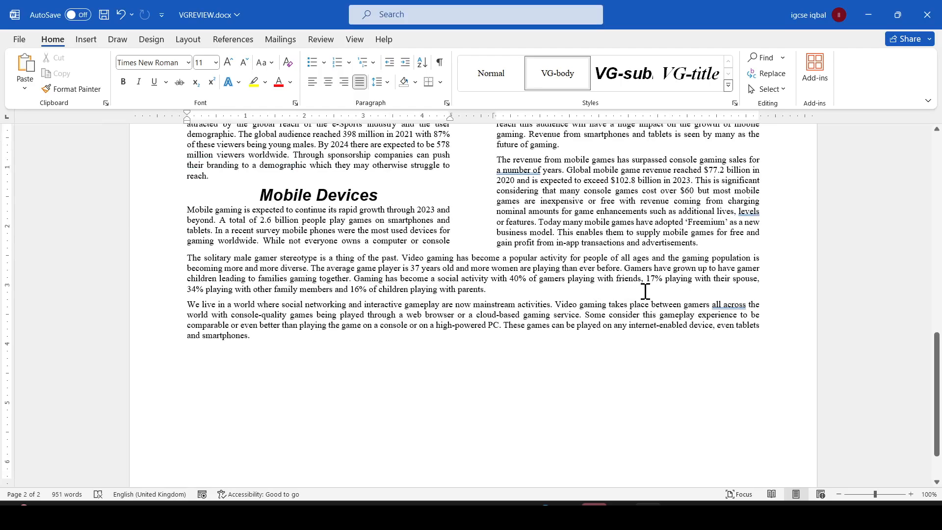
- Paste the cut paragraph as a new paragraph after the paragraph ending 'gamer controls the action.'
scroll(645, 292, up, 2)
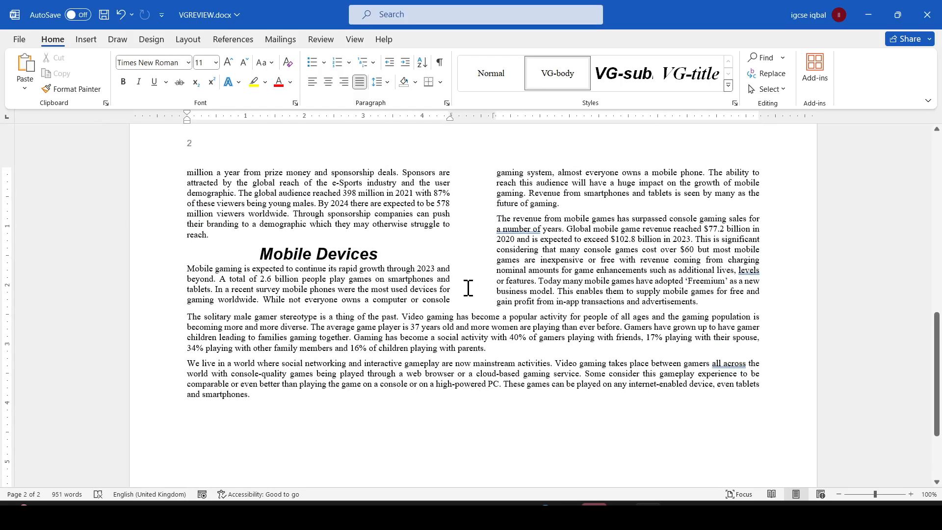
scroll(468, 288, up, 7)
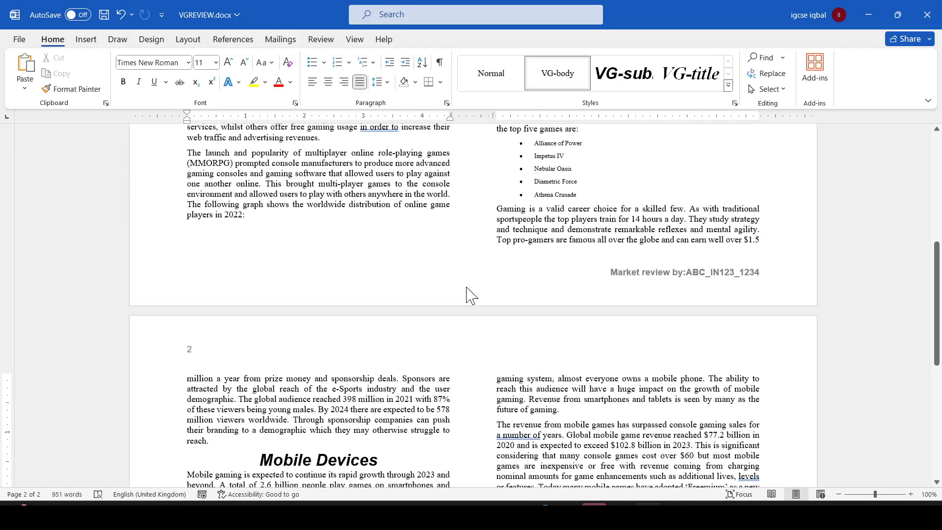
scroll(467, 290, up, 4)
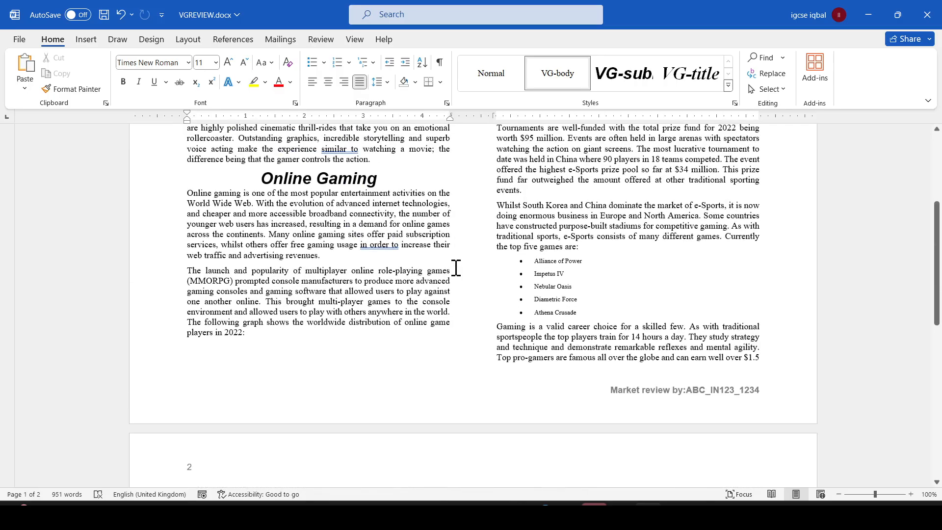
scroll(456, 267, up, 3)
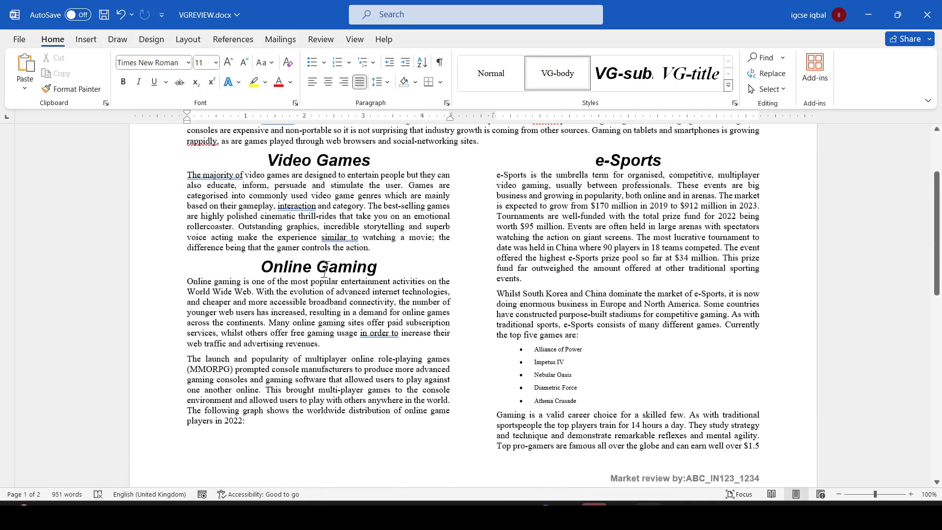
click(376, 248)
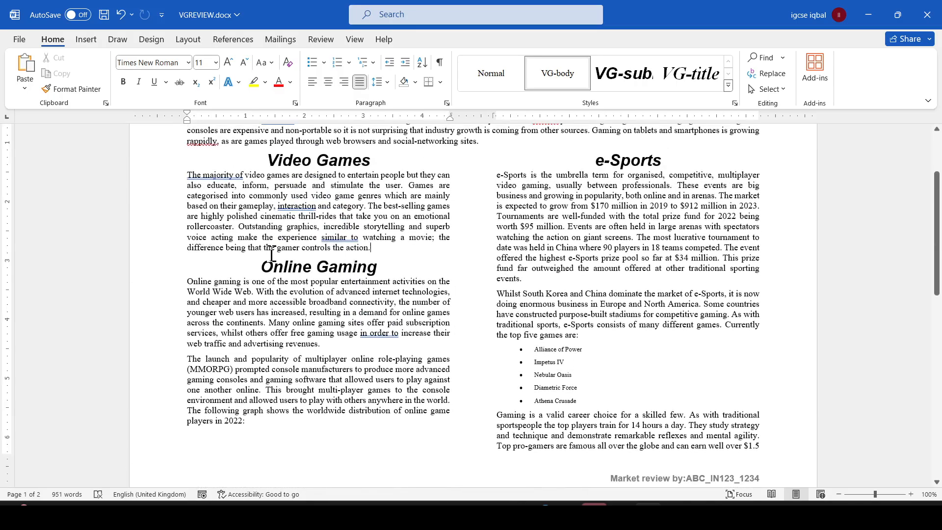
key(alt+Tab)
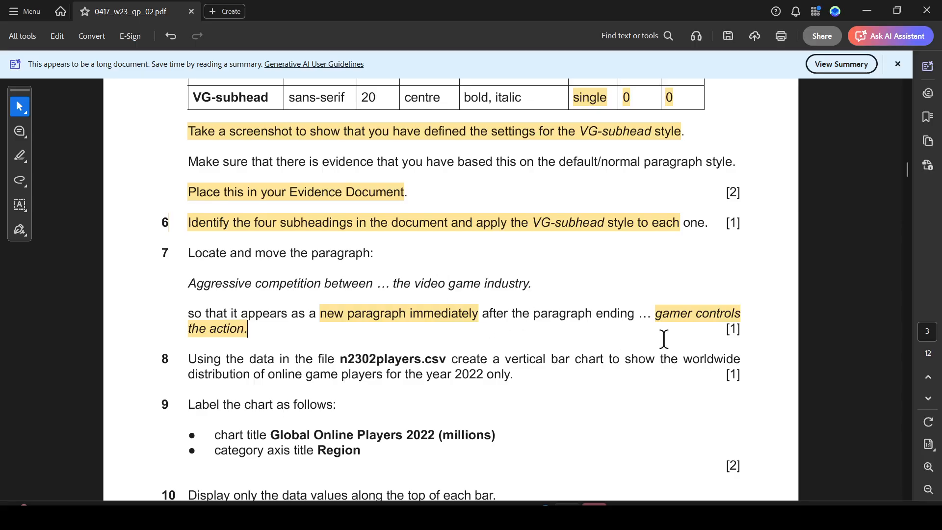
key(alt+Tab)
key(Return)
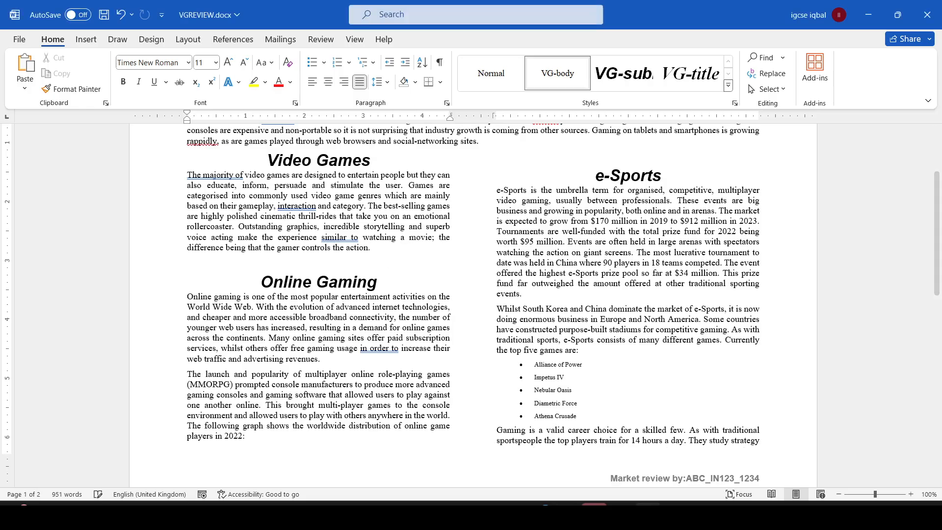
right_click(204, 260)
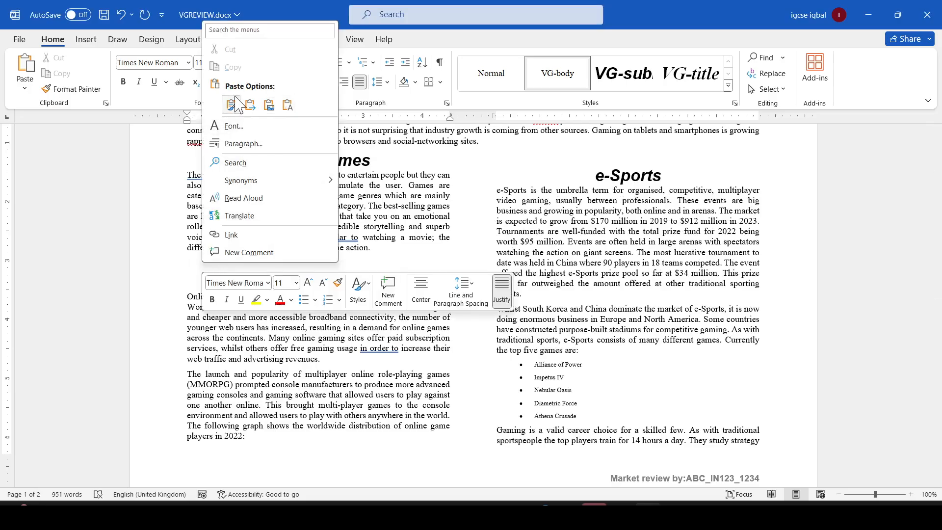
click(374, 259)
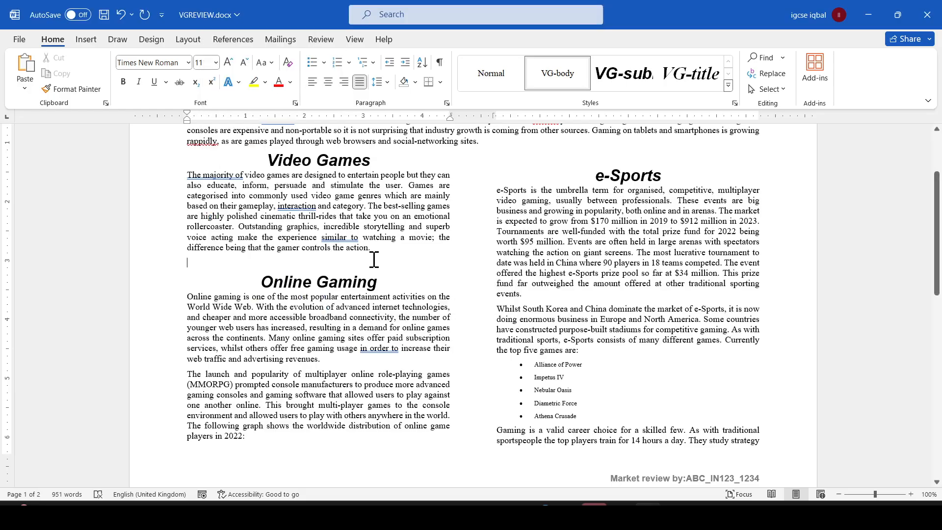
key(ctrl+v)
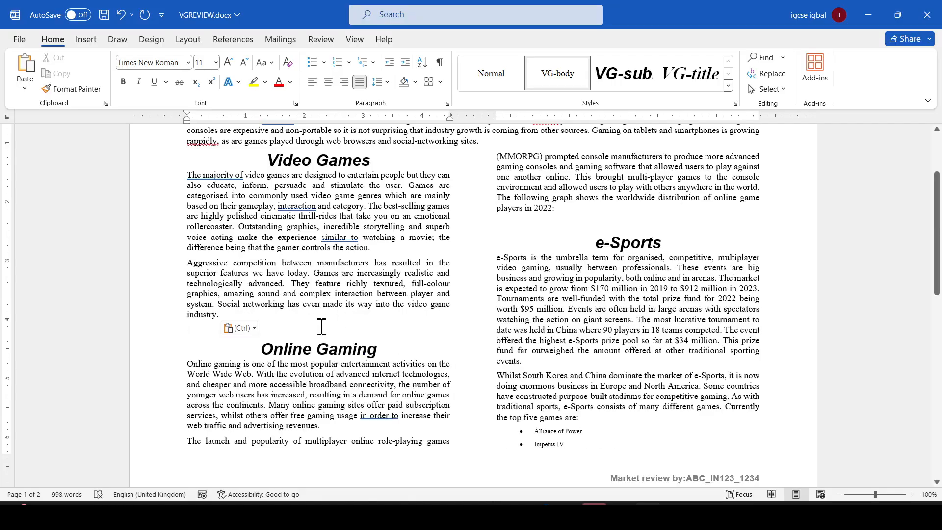
- Highlight 'n2302players.csv' and 'vertical bar chart' in the chart instruction of the question paper
key(alt+Tab)
scroll(357, 325, down, 3)
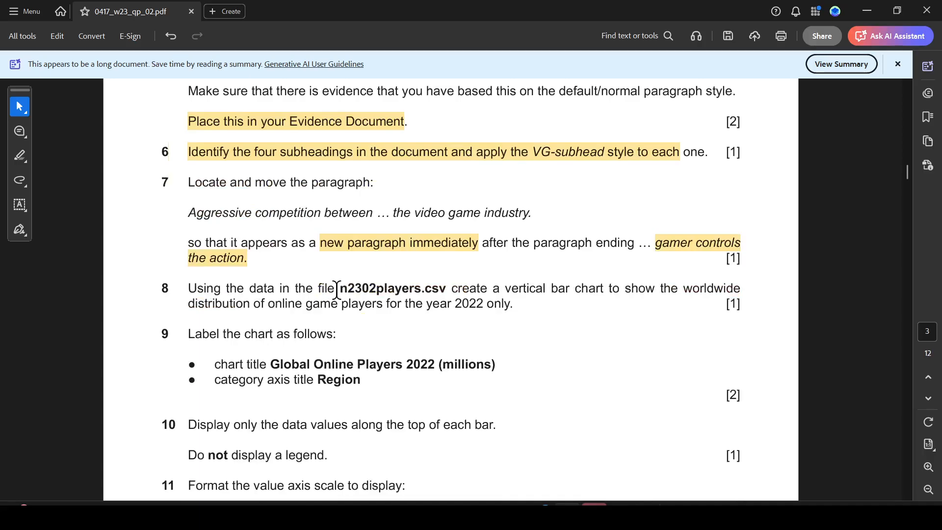
drag(337, 289, 445, 287)
click(482, 312)
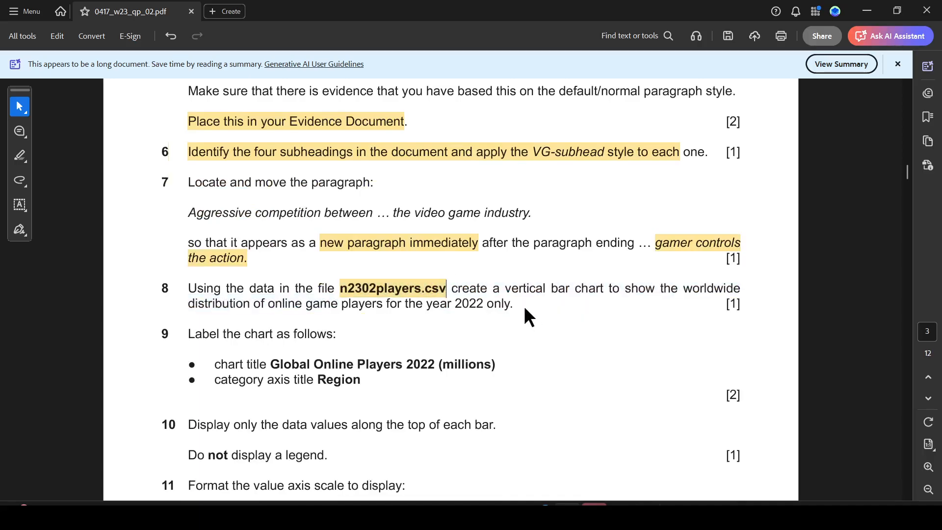
drag(508, 293, 596, 293)
click(634, 313)
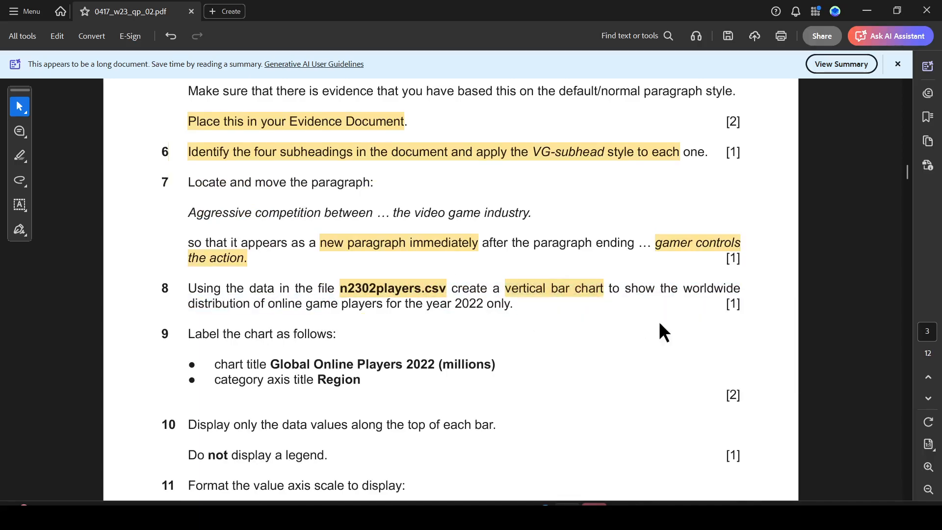
- Open n2302players.csv from the source files folder
key(alt+Tab)
key(alt+Tab)
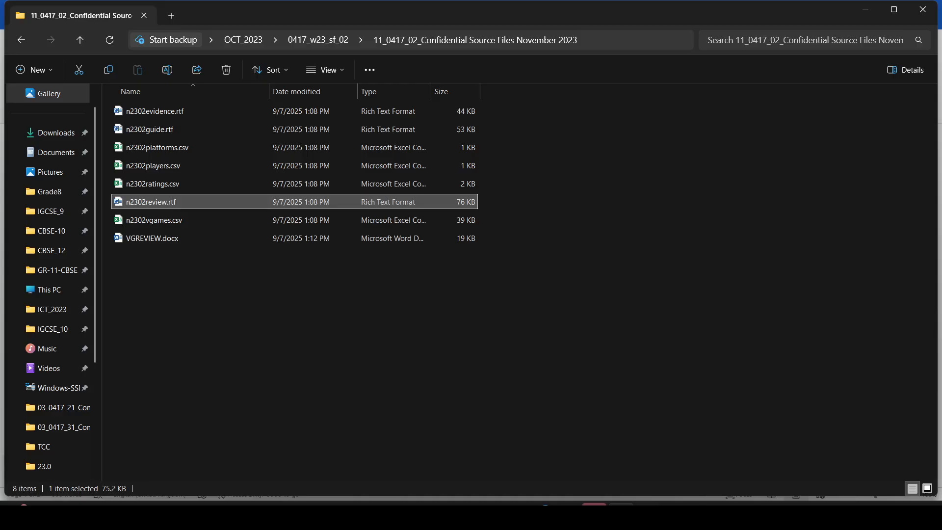
click(369, 365)
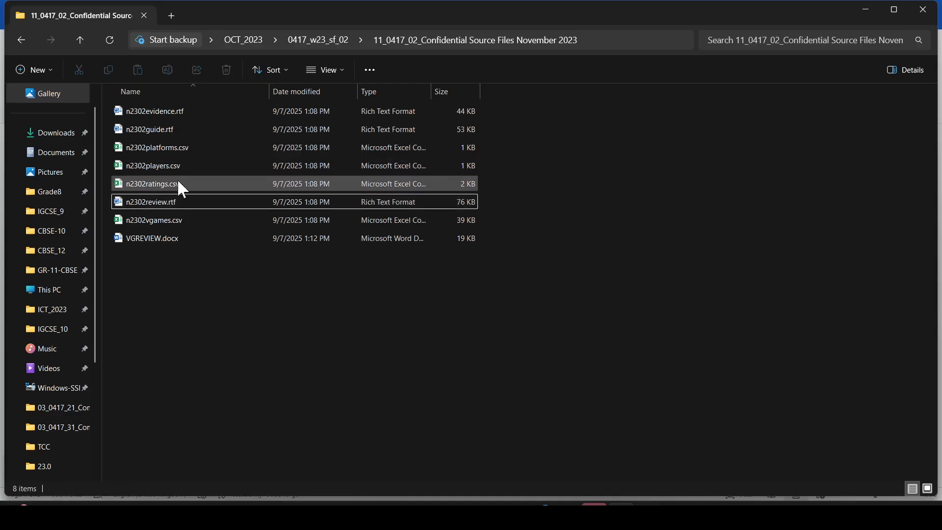
double_click(155, 169)
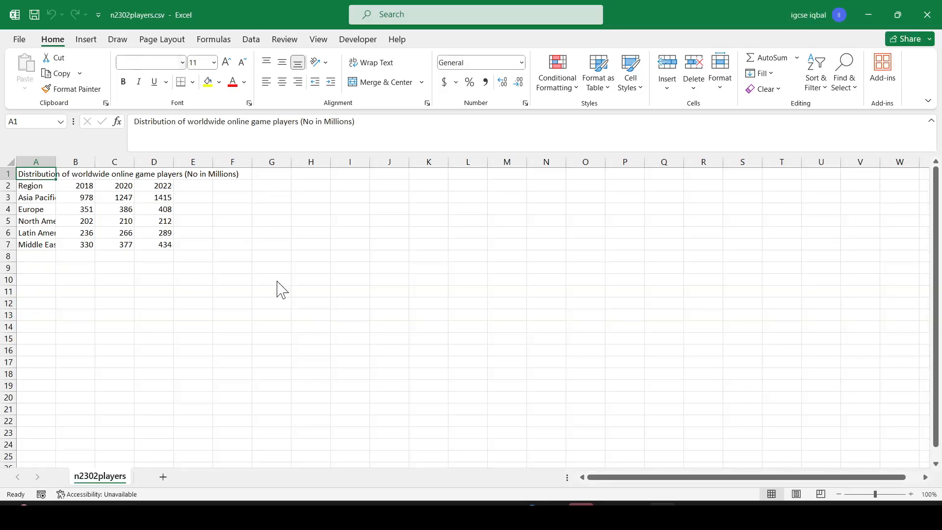
- Highlight '2022 only' in the chart instruction of the question paper
key(alt+Tab)
key(alt+Tab)
key(alt+Tab)
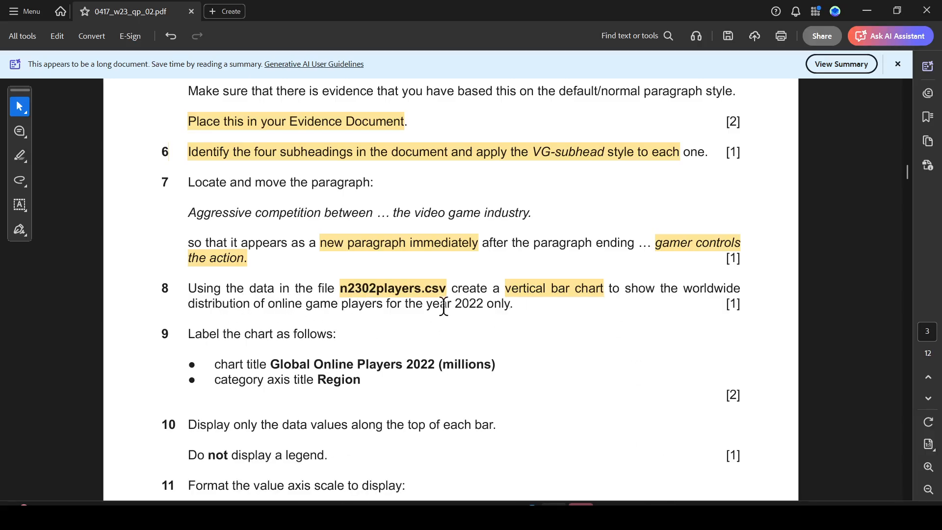
drag(454, 306, 510, 306)
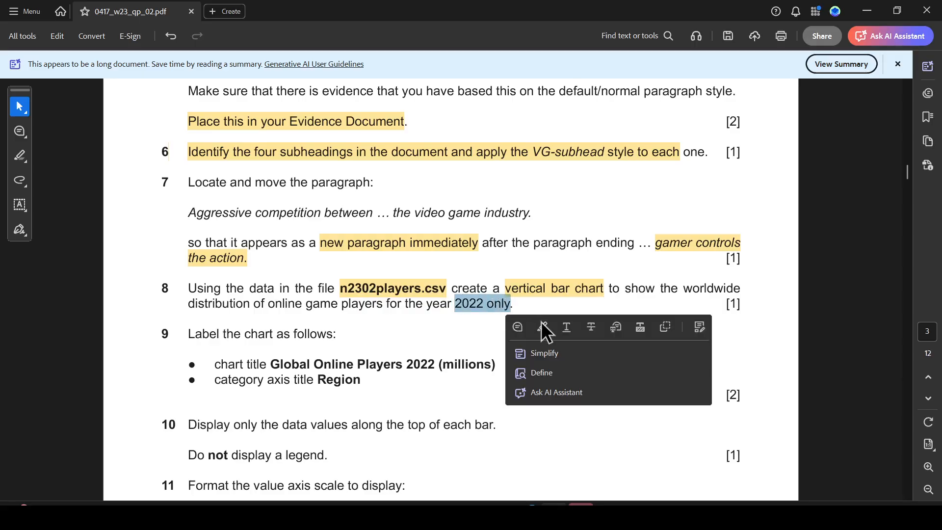
- Delete the 2018 and 2020 columns from the spreadsheet, keeping only the 2022 data
key(alt+Tab)
drag(77, 161, 121, 159)
right_click(118, 162)
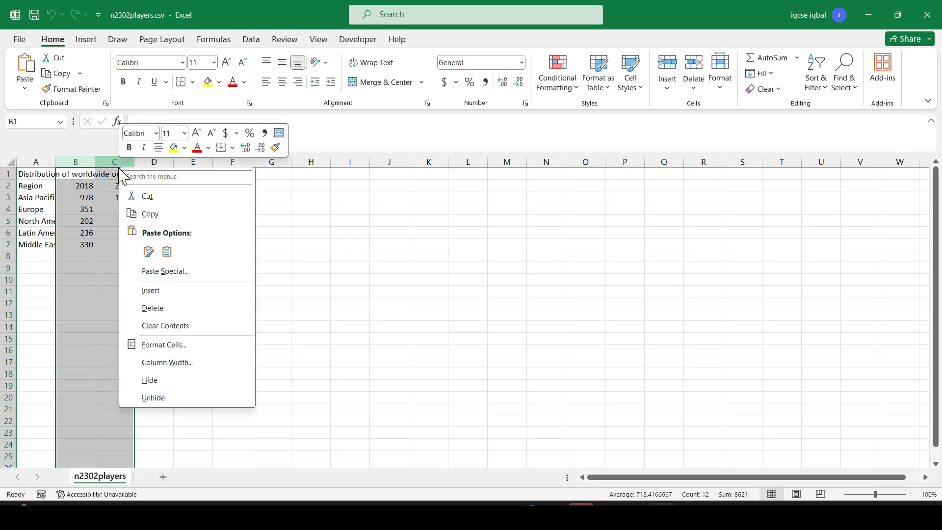
click(153, 308)
click(217, 271)
click(142, 222)
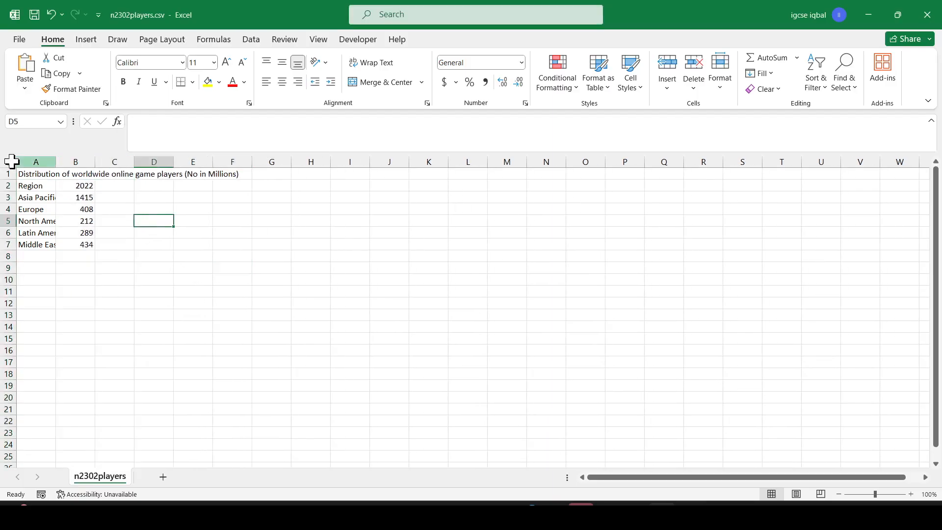
- Select the whole sheet and autofit the column widths
click(11, 161)
double_click(54, 162)
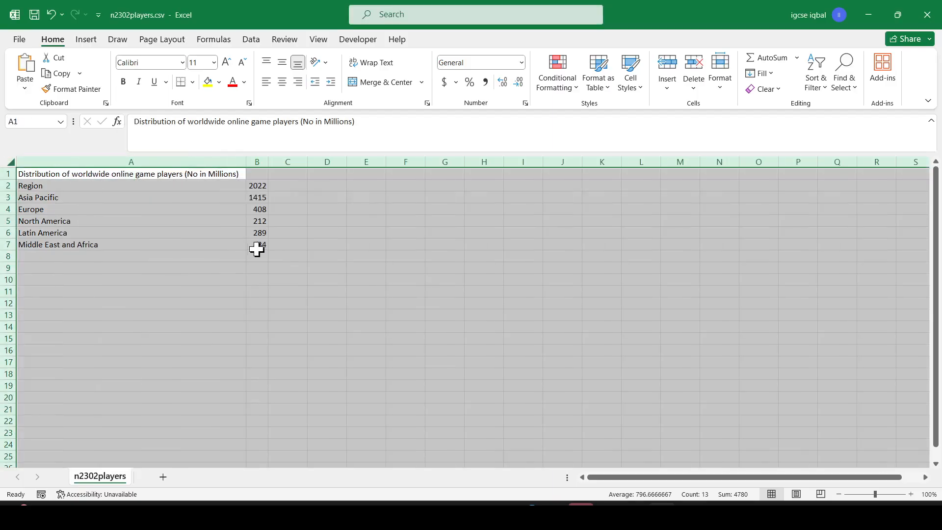
click(282, 255)
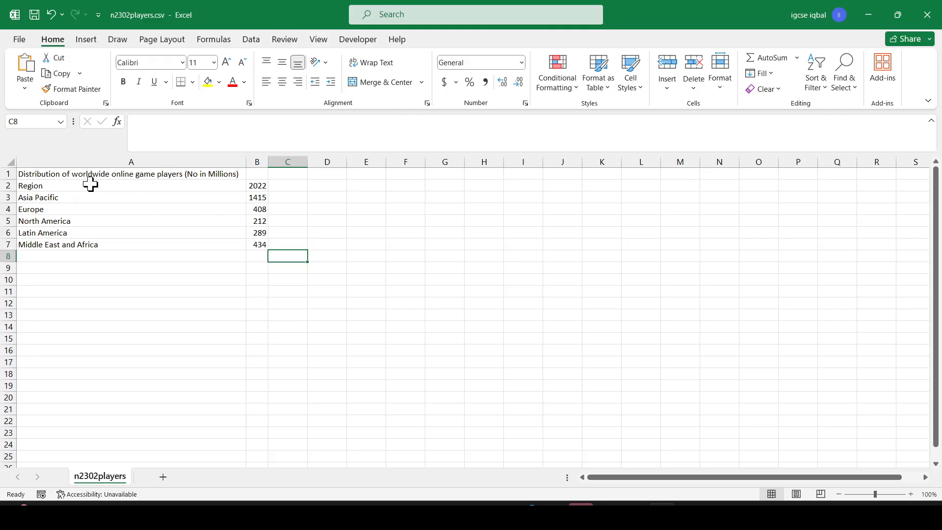
- Insert a 2-D clustered column chart from the region names and 2022 values, A3:B7, and reposition it
drag(89, 188, 255, 240)
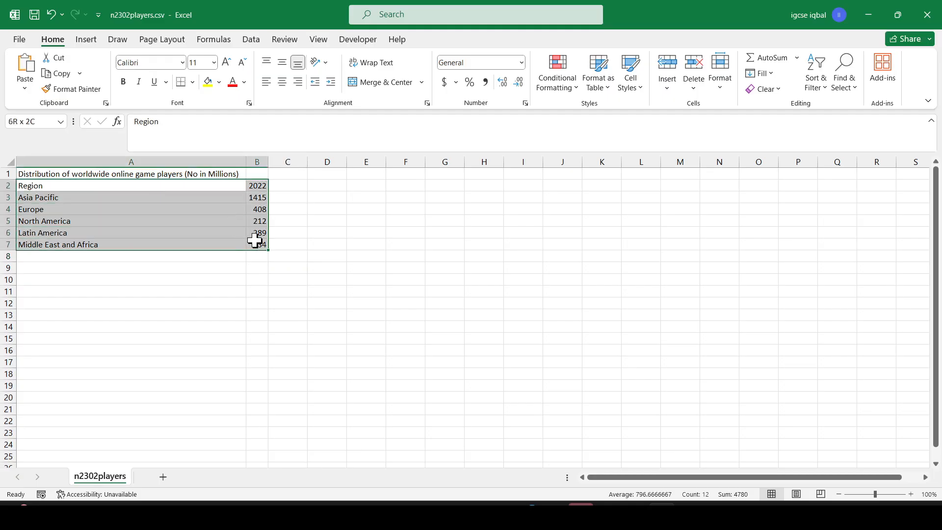
key(alt+Tab)
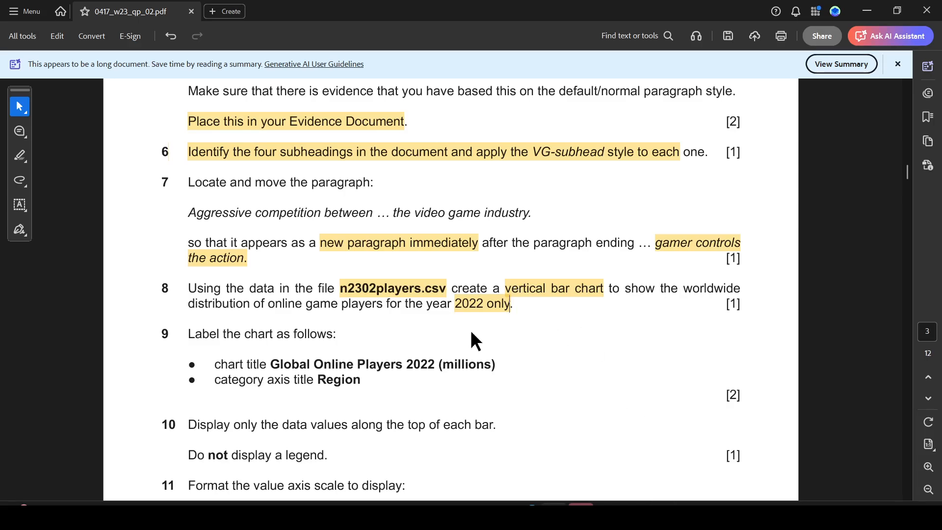
key(alt+Tab)
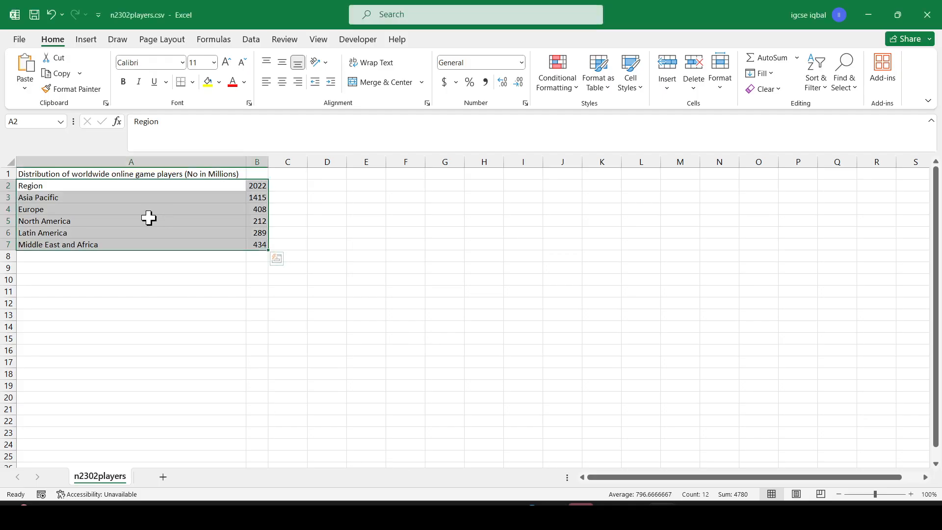
click(125, 200)
mouse_move(113, 196)
mouse_down()
mouse_move(275, 210)
mouse_move(261, 240)
mouse_up()
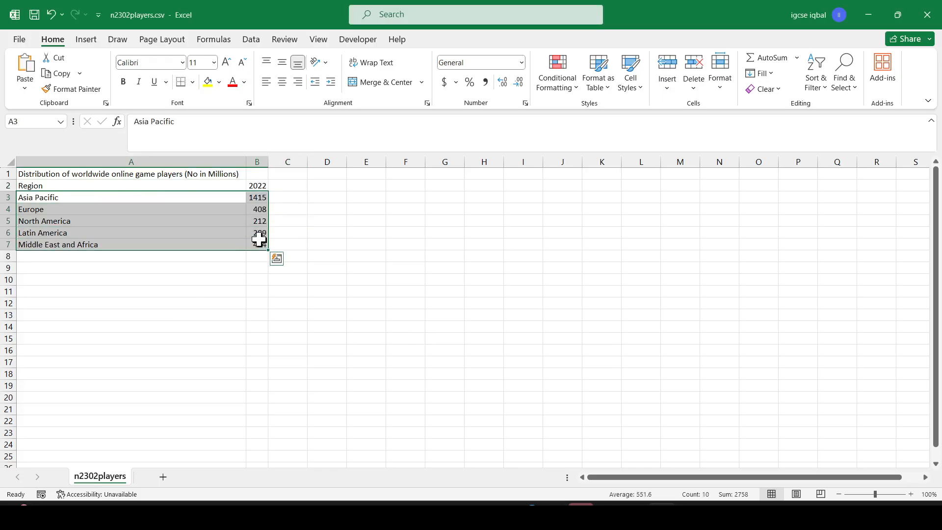
click(87, 39)
click(376, 59)
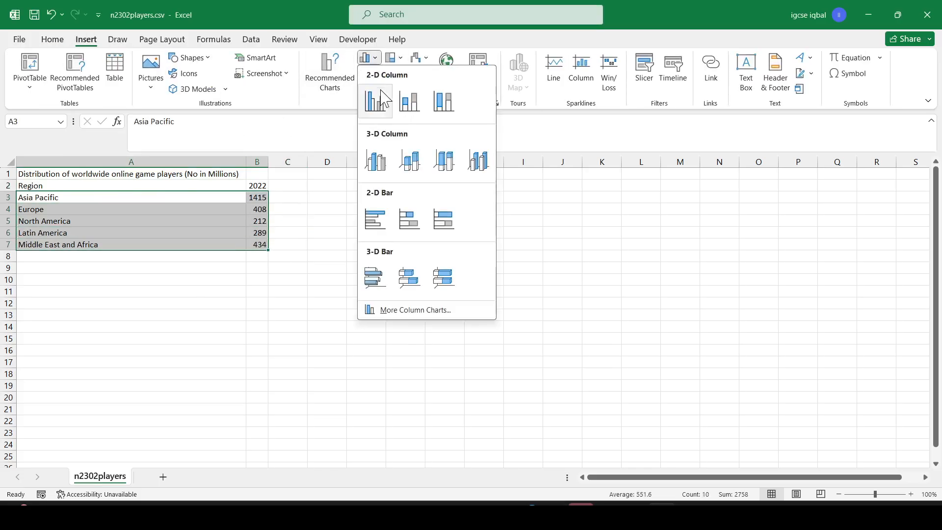
click(375, 98)
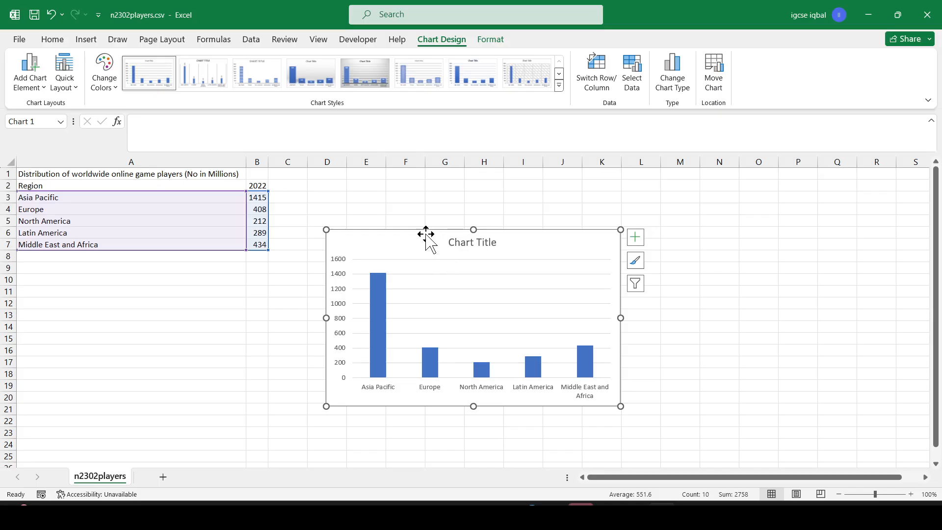
drag(425, 233, 456, 228)
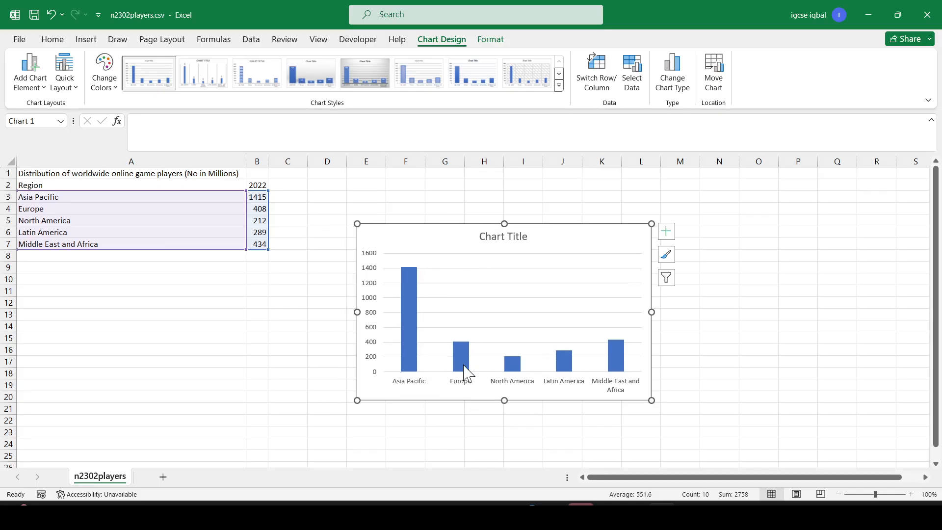
- Copy 'Global Online Players 2022' from the question paper and paste it as the chart title
key(alt+Tab)
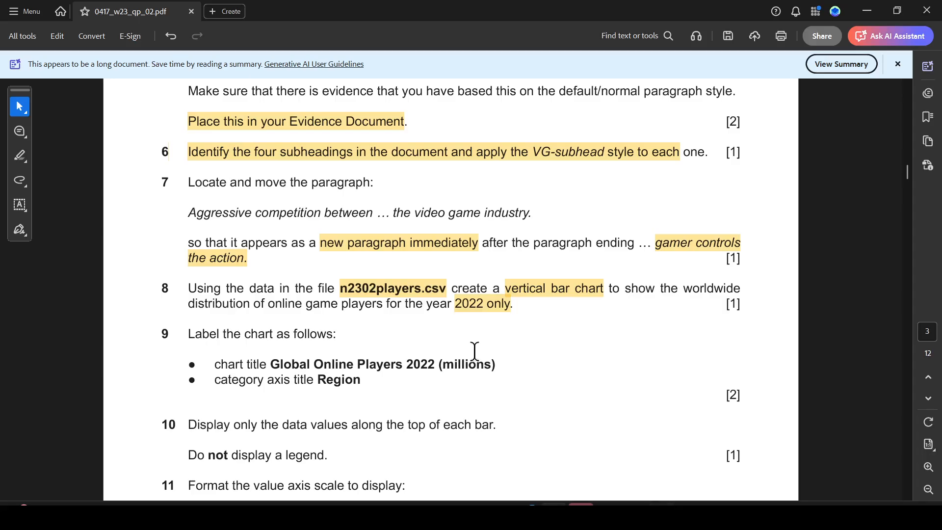
drag(192, 333, 332, 334)
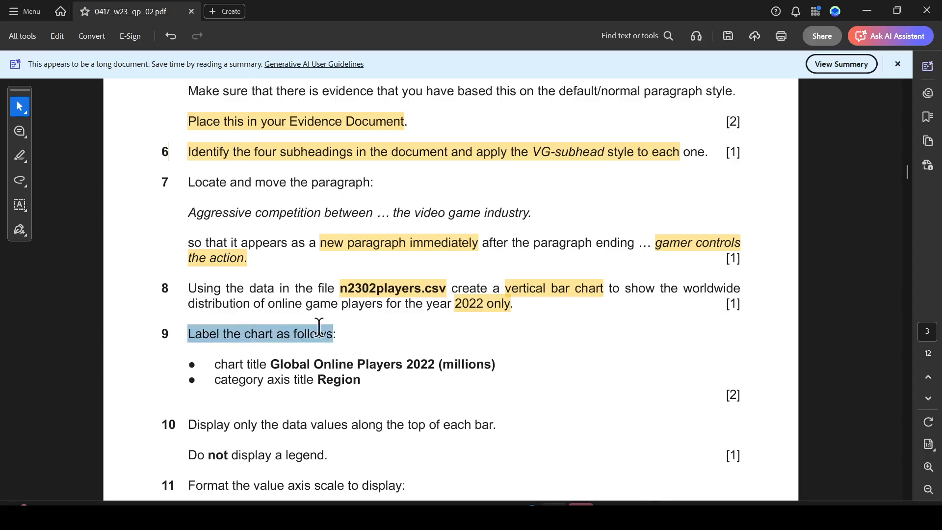
drag(271, 365, 416, 365)
key(ctrl+c)
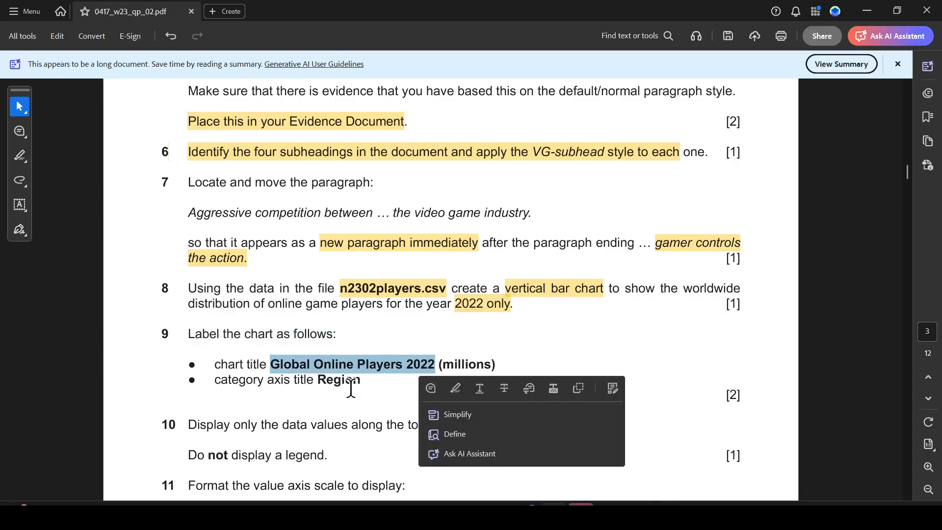
key(alt+Tab)
click(509, 237)
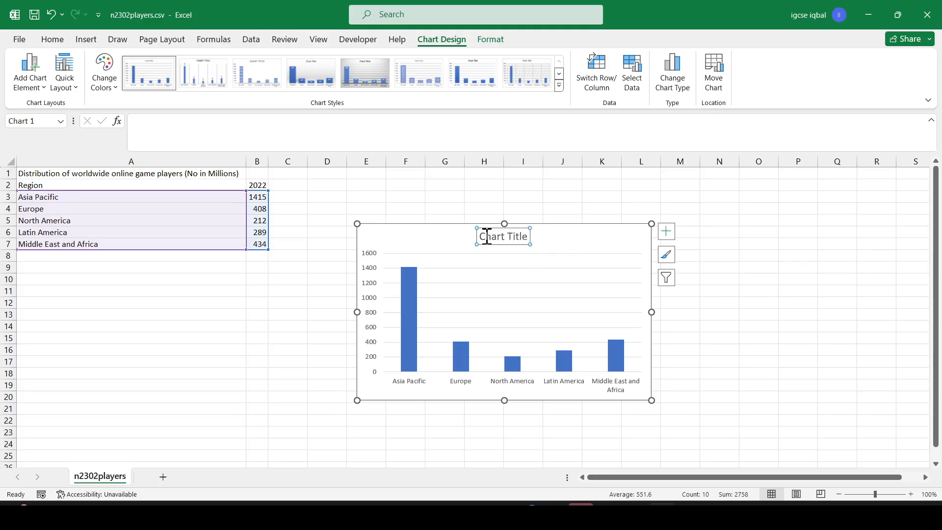
drag(483, 237, 522, 239)
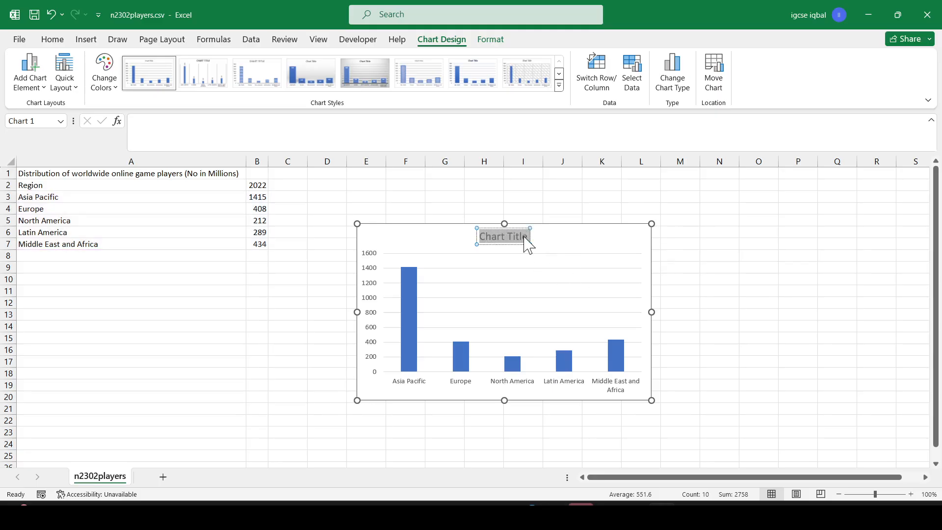
key(ctrl+v)
- Select the word 'Region' in the category axis instruction of the question paper
key(alt+Tab)
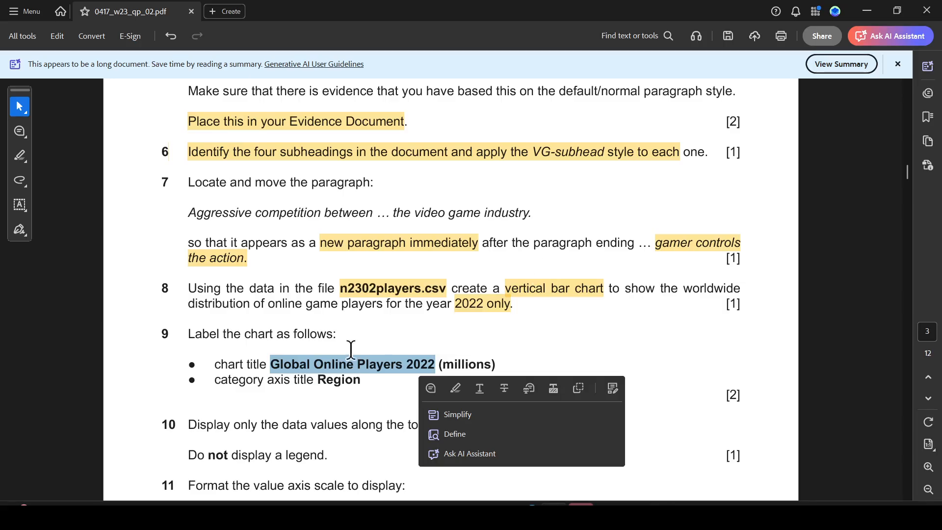
click(280, 396)
drag(318, 381, 356, 382)
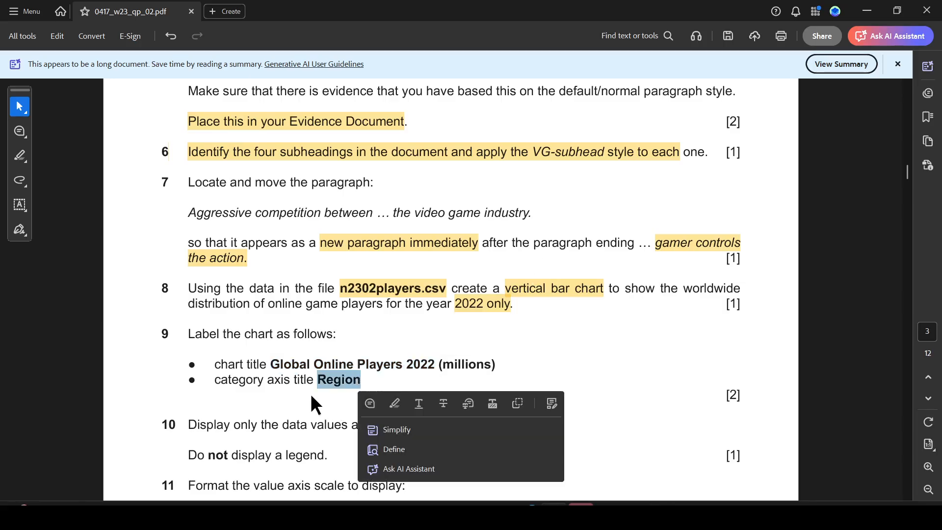
key(alt+Tab)
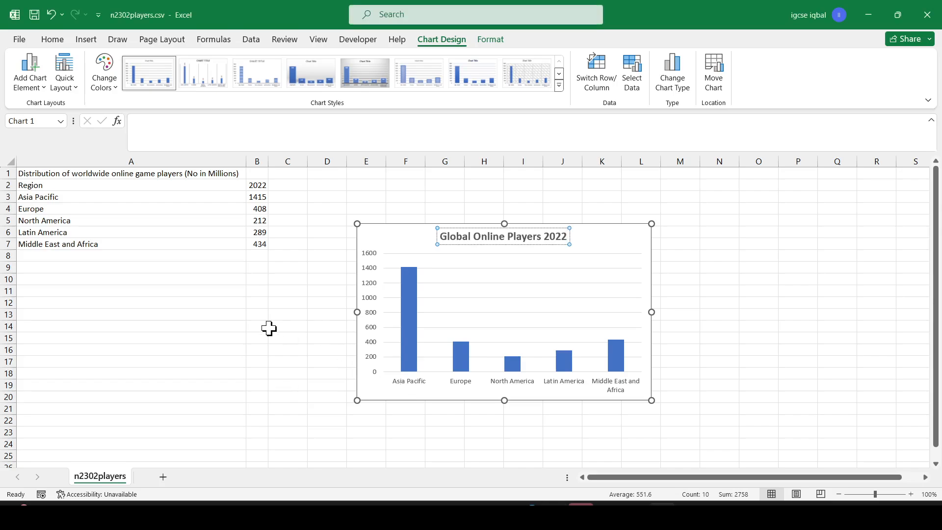
click(289, 313)
click(481, 243)
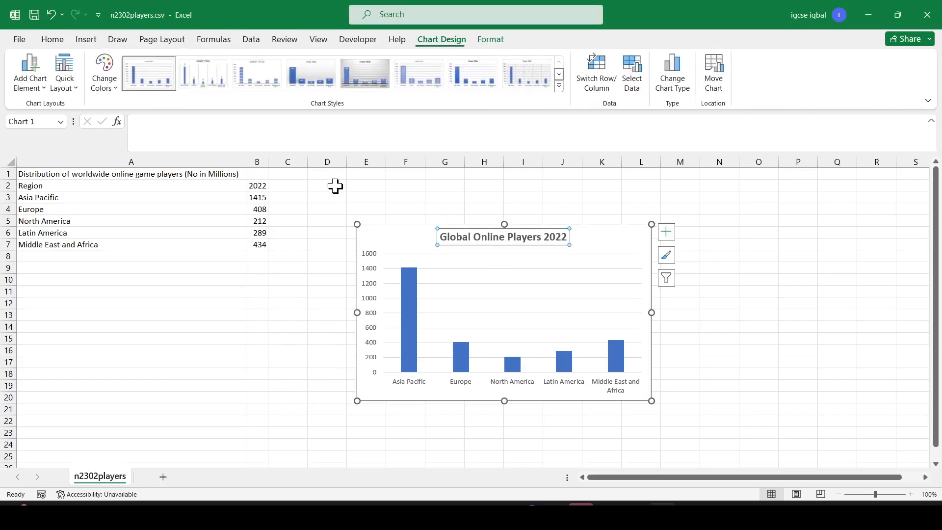
- Add a primary horizontal axis title to the chart and set it to 'Region'
click(410, 234)
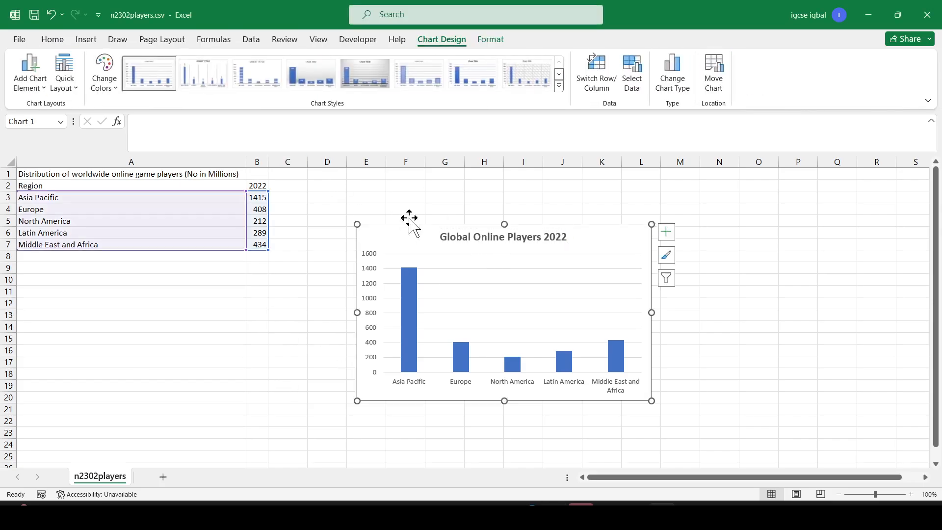
click(44, 92)
mouse_move(91, 128)
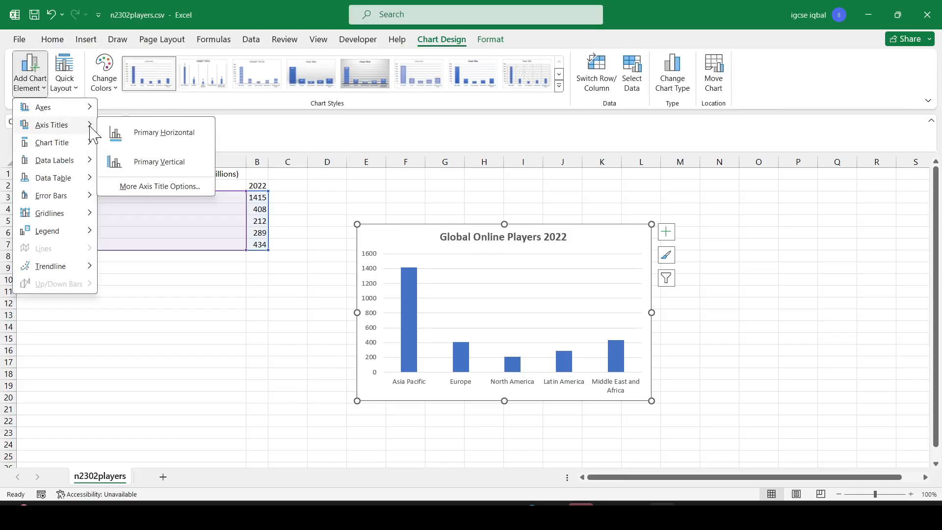
click(161, 133)
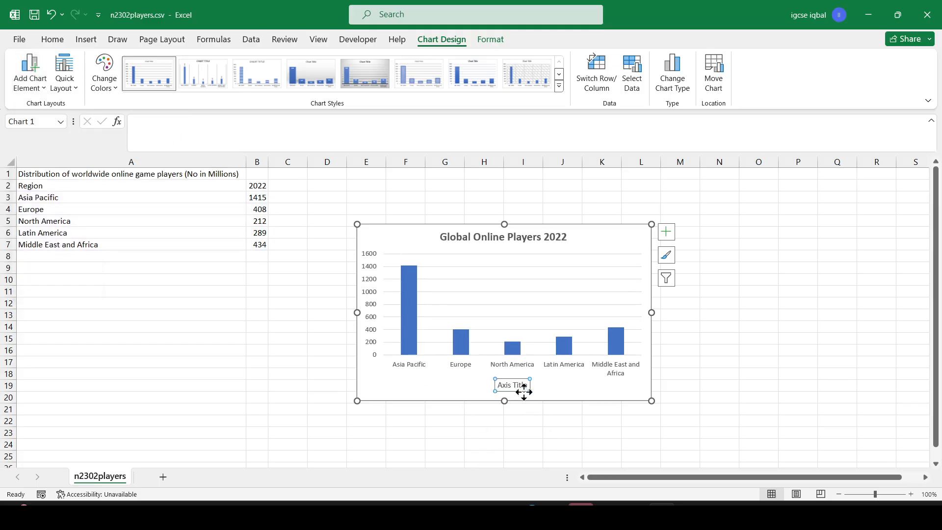
key(alt+Tab)
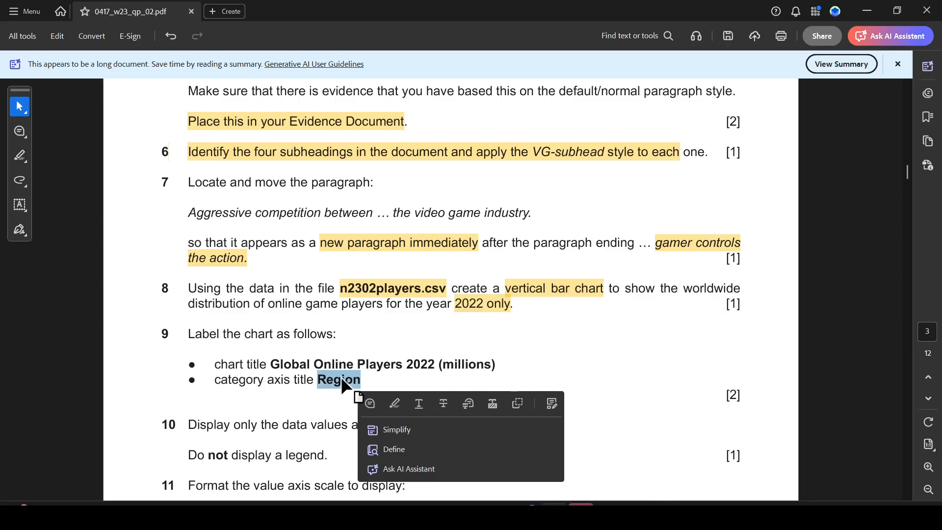
drag(368, 378, 315, 381)
key(ctrl+c)
key(alt+Tab)
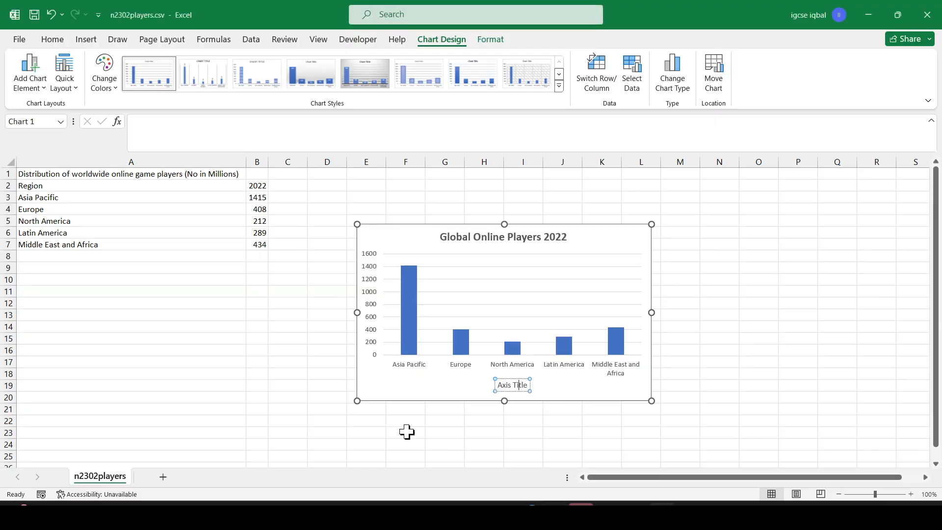
drag(497, 385, 526, 386)
key(ctrl+v)
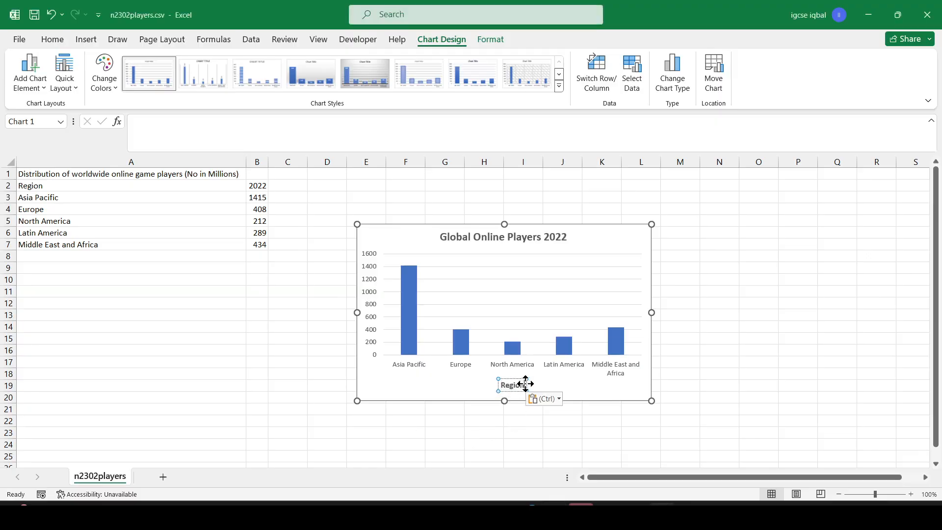
click(563, 383)
- Highlight 'data values along the top of each bar' in the question paper's next instruction
key(alt+Tab)
scroll(240, 351, down, 3)
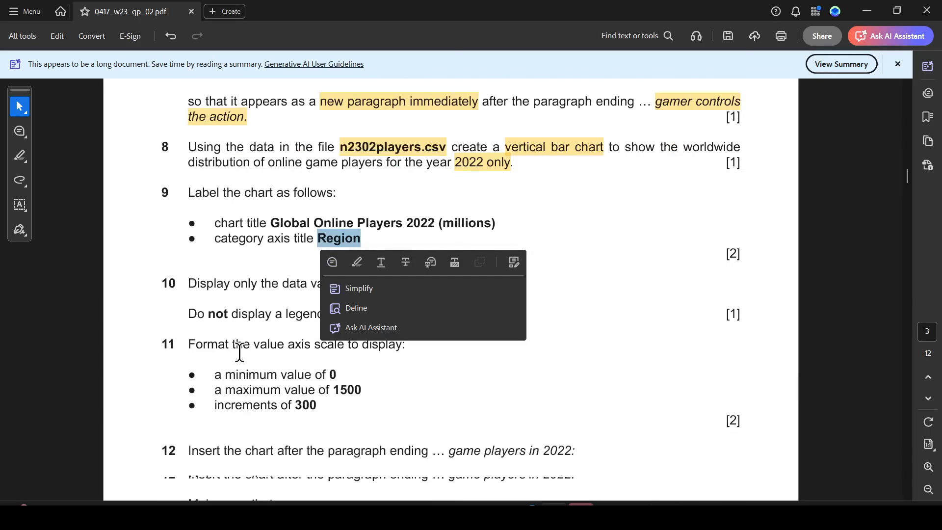
click(232, 318)
drag(282, 284, 483, 287)
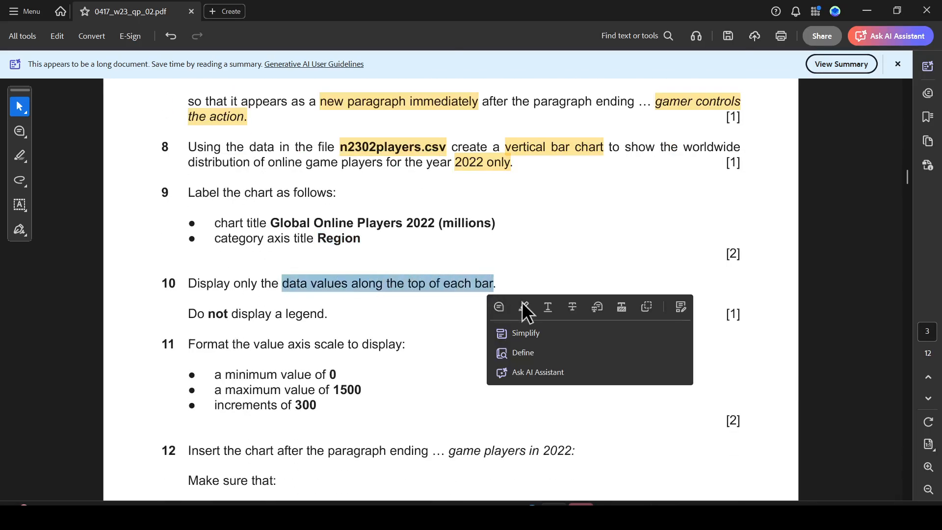
- Add data labels to the chart's bars
key(alt+Tab)
click(414, 291)
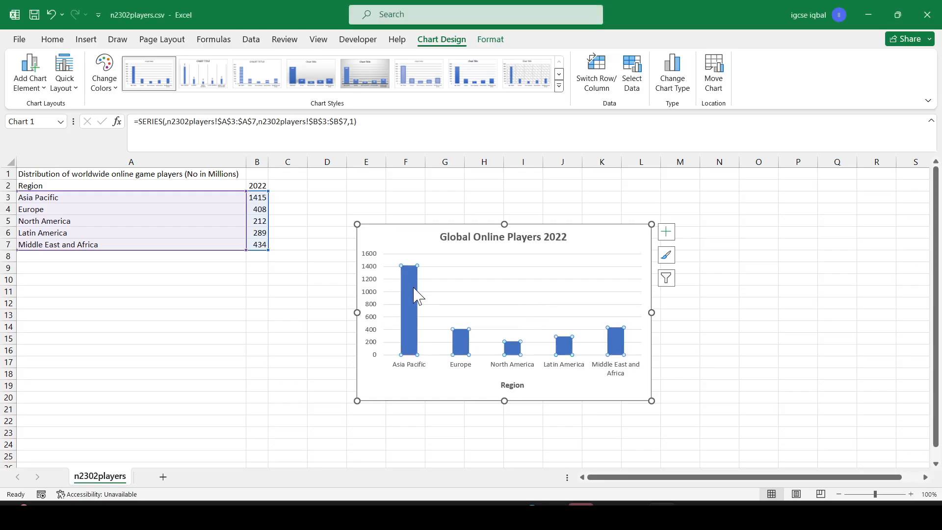
right_click(414, 288)
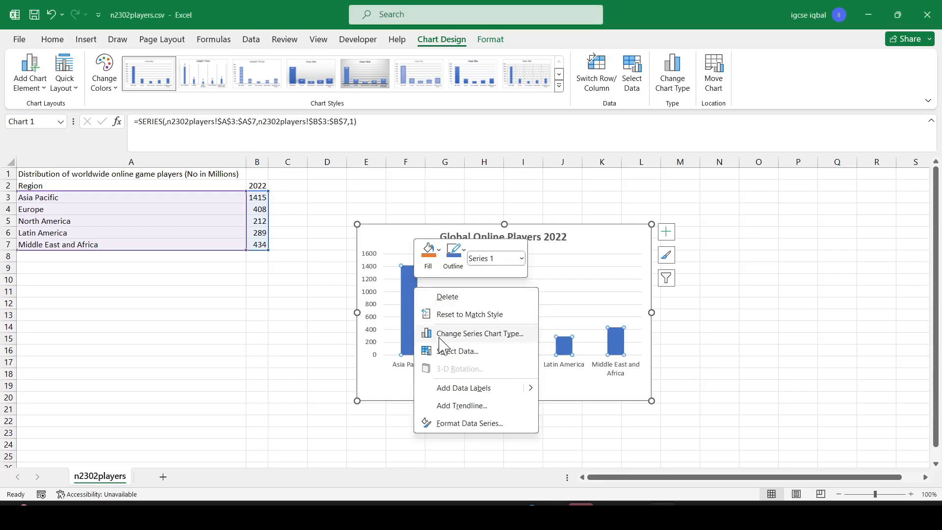
click(465, 391)
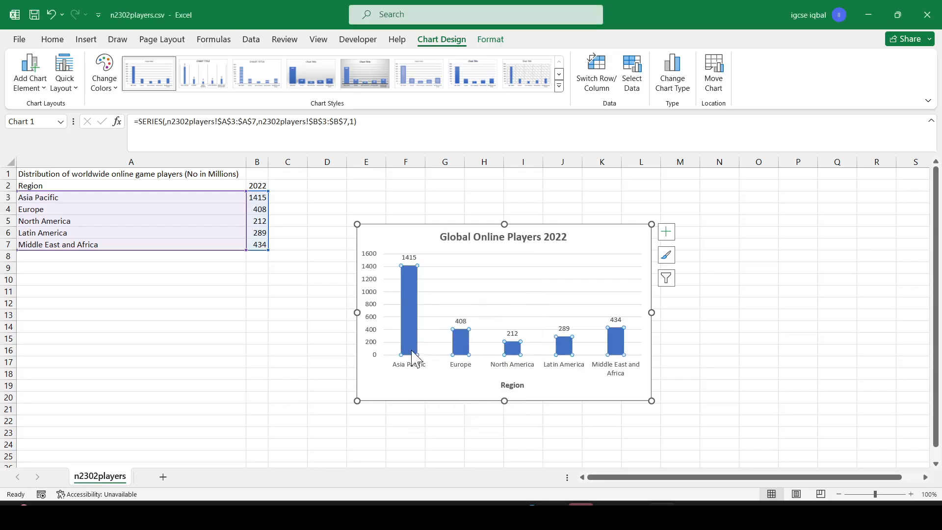
click(253, 383)
- Highlight 'Do not display a legend.' in the question paper
key(alt+Tab)
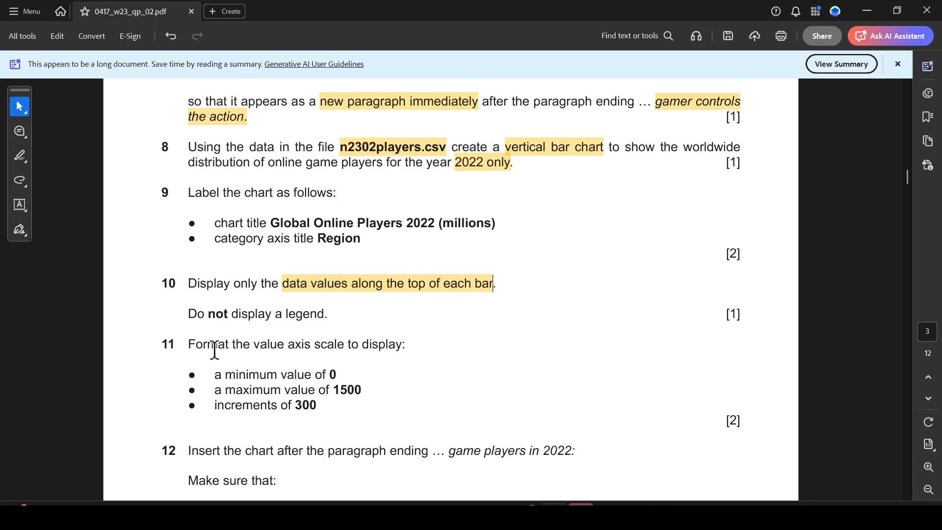
drag(188, 314, 323, 314)
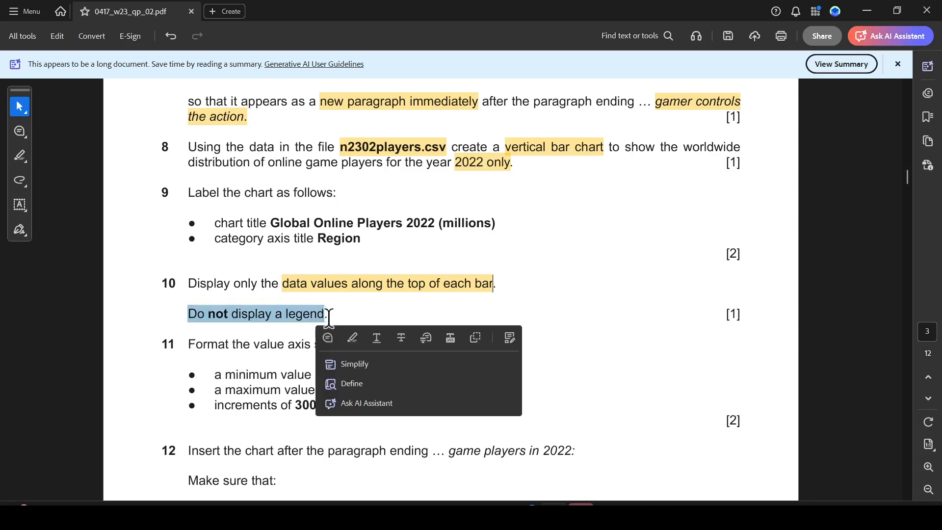
- Finish highlighting the legend instruction, then return to the spreadsheet and set the chart's legend to None
click(356, 336)
key(alt+Tab)
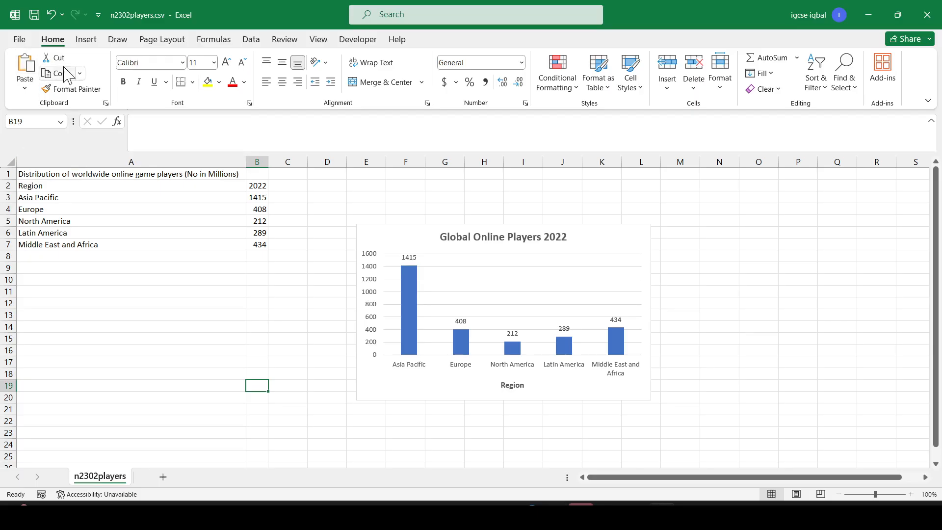
click(481, 286)
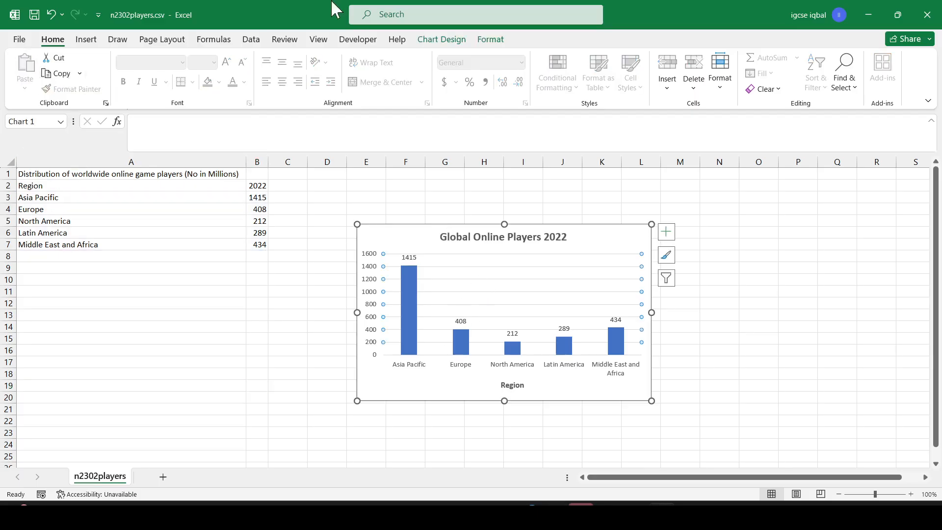
click(492, 43)
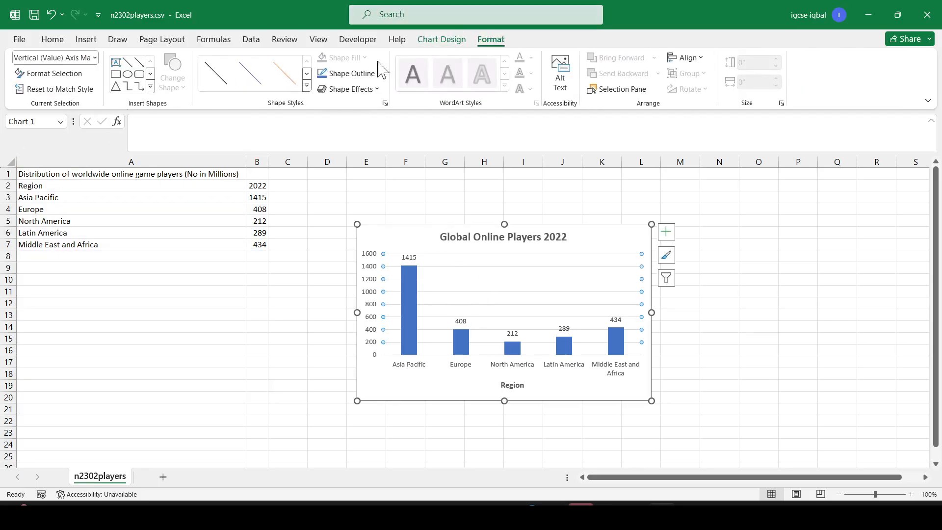
click(438, 40)
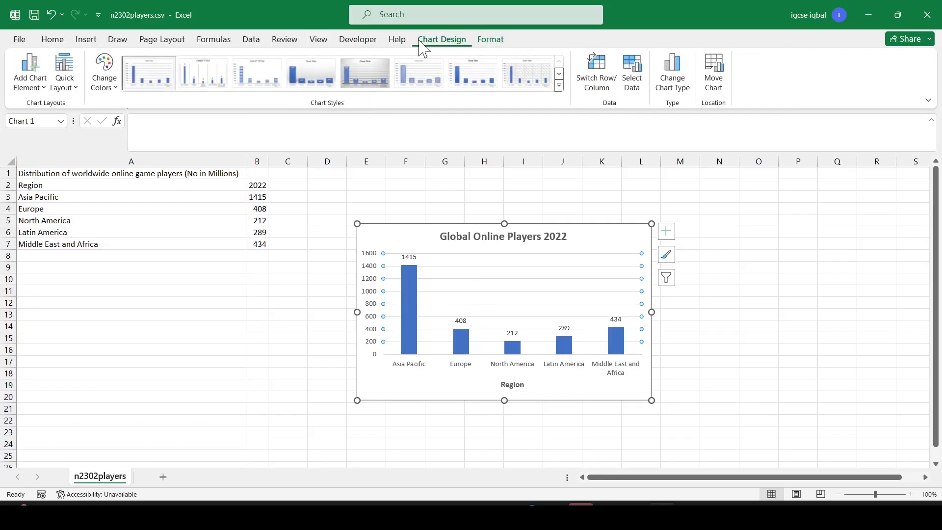
click(43, 93)
mouse_move(74, 235)
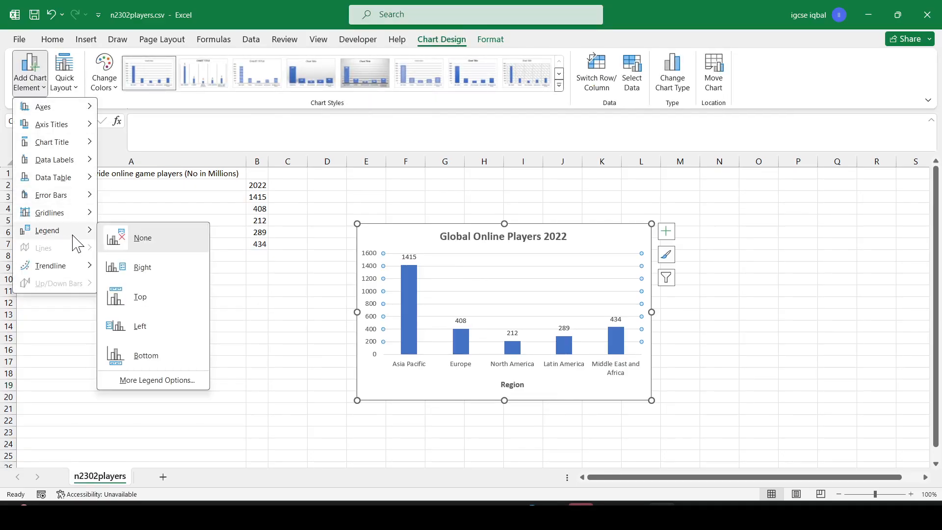
click(140, 240)
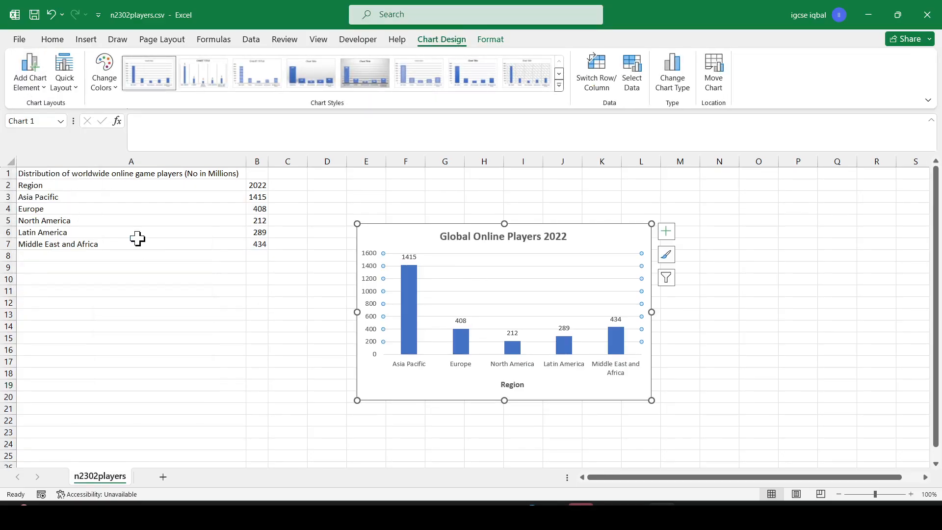
click(310, 361)
- Highlight 'Format the value axis scale to display:' in the question paper
key(alt+Tab)
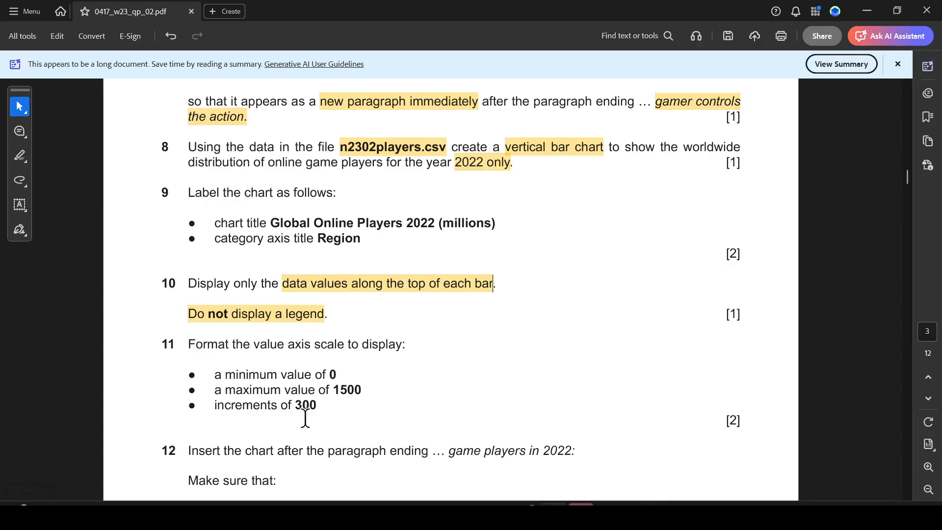
drag(224, 357, 410, 357)
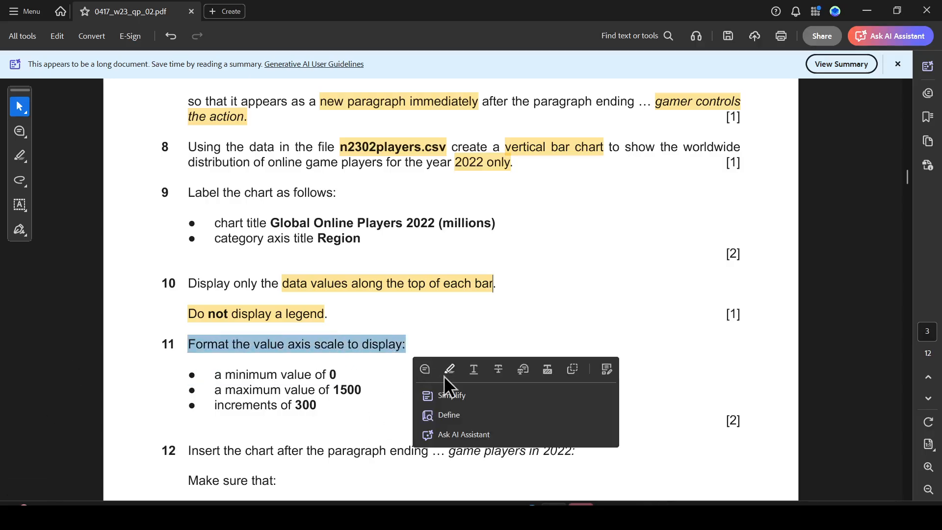
click(447, 371)
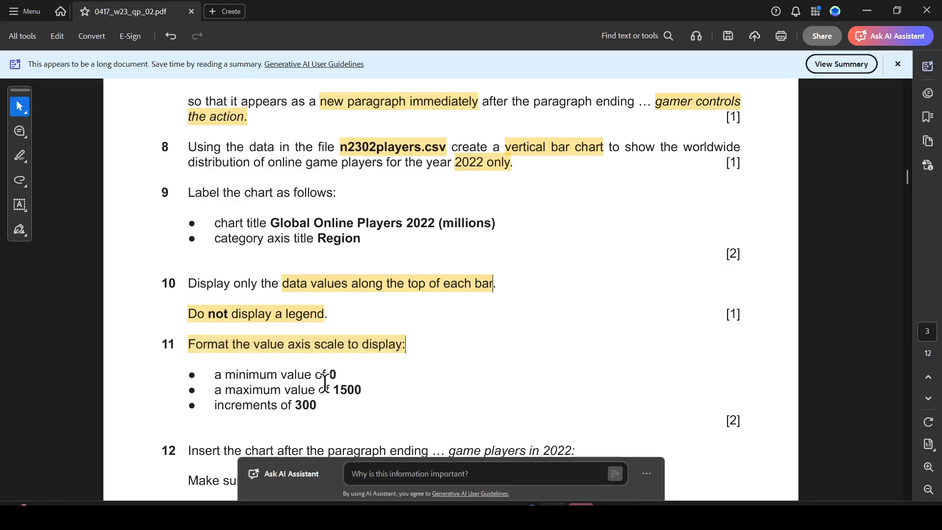
- Open the Format Axis options for the chart's vertical value axis
key(alt+Tab)
click(369, 307)
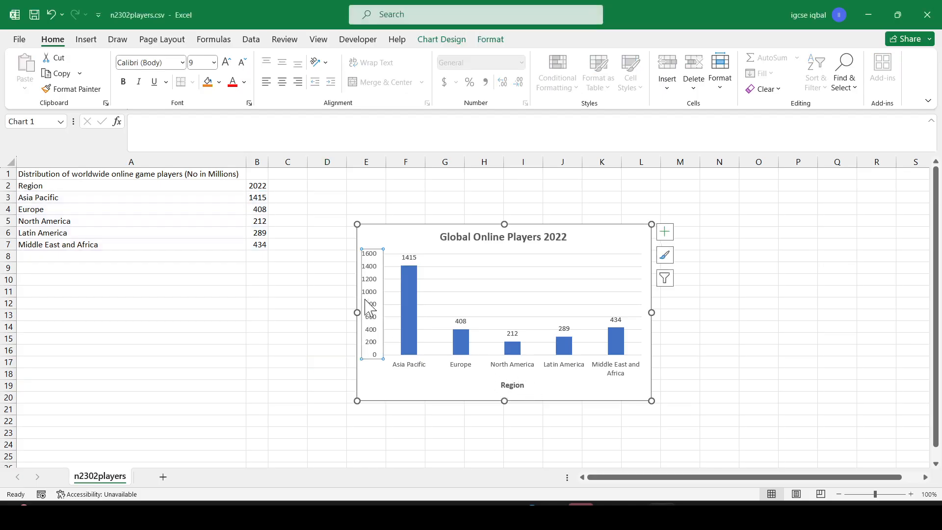
right_click(373, 293)
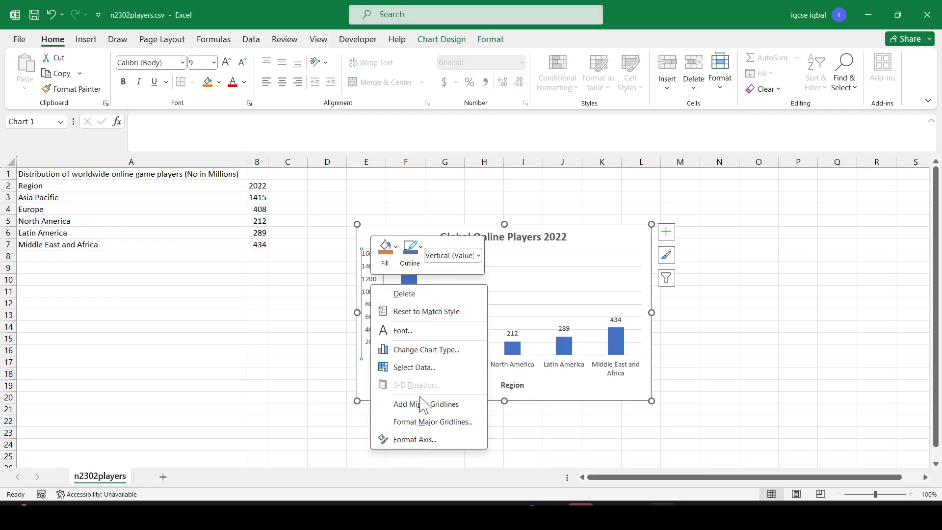
click(421, 439)
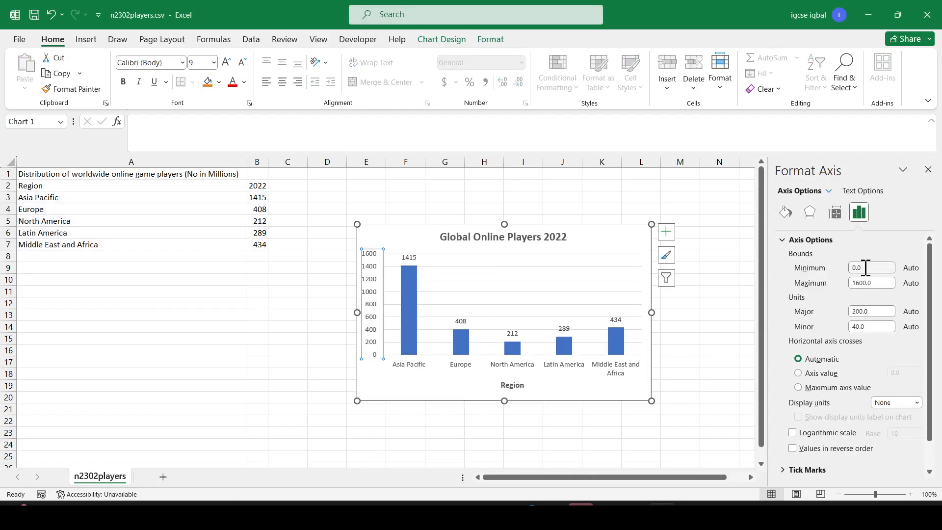
key(alt+Tab)
key(alt+Tab)
key(alt+Tab)
key(alt+Tab)
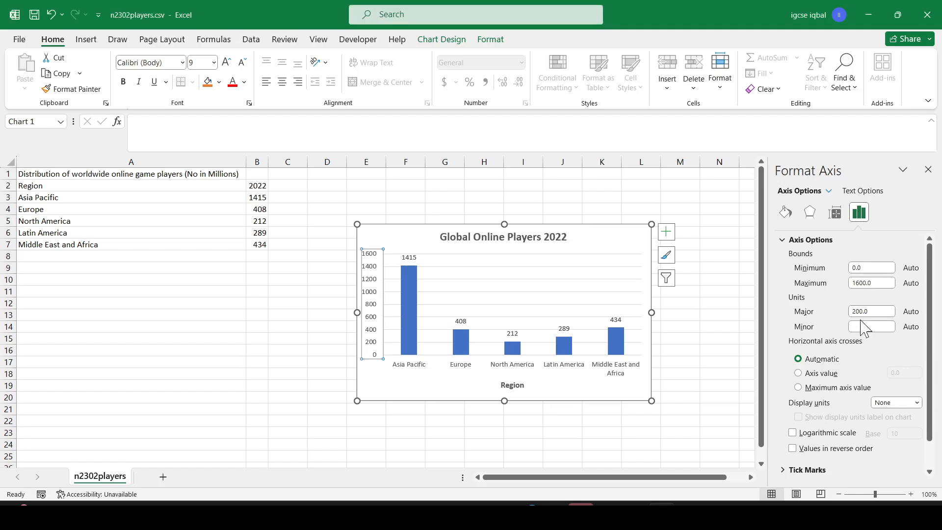
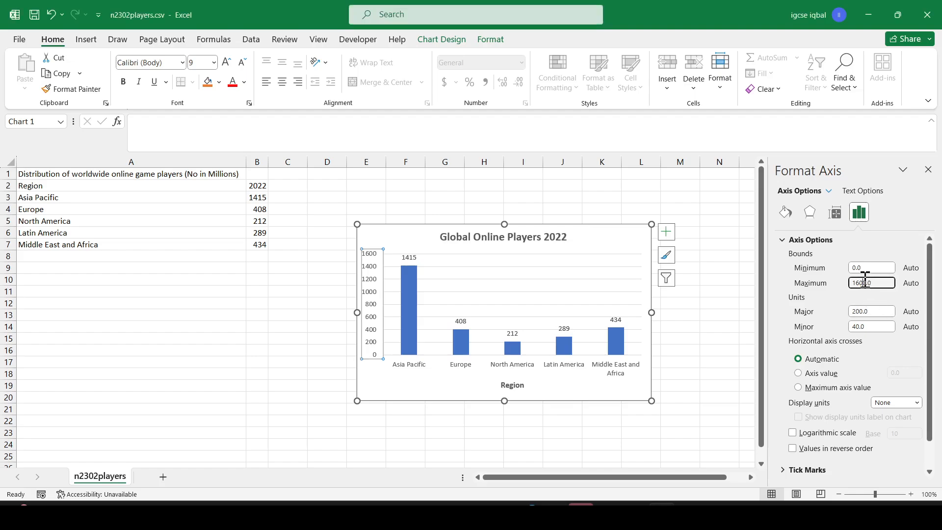
- Set the value axis maximum bound to 1500
mouse_move(864, 282)
mouse_down()
mouse_move(836, 287)
mouse_move(849, 283)
mouse_up()
text(1)
click(709, 338)
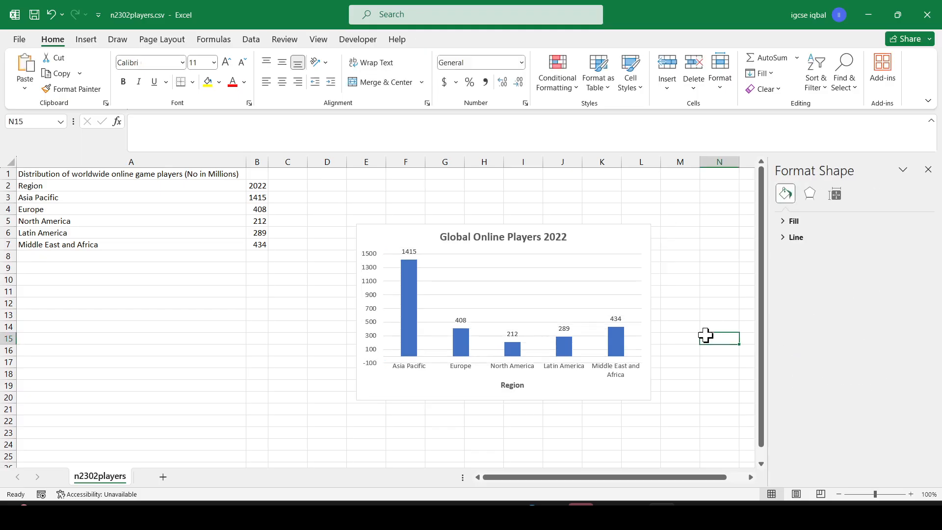
- Reopen the vertical axis formatting options and set the minimum bound to 0
click(372, 298)
right_click(372, 299)
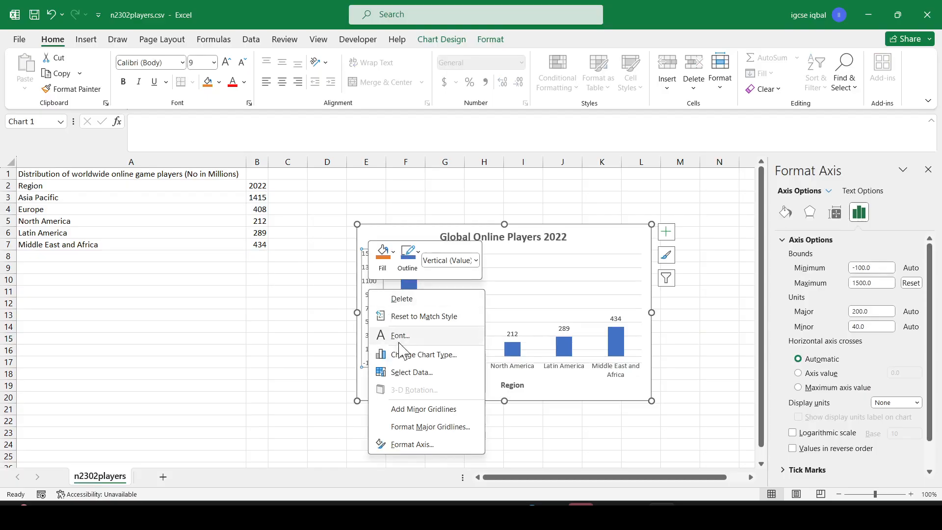
click(411, 444)
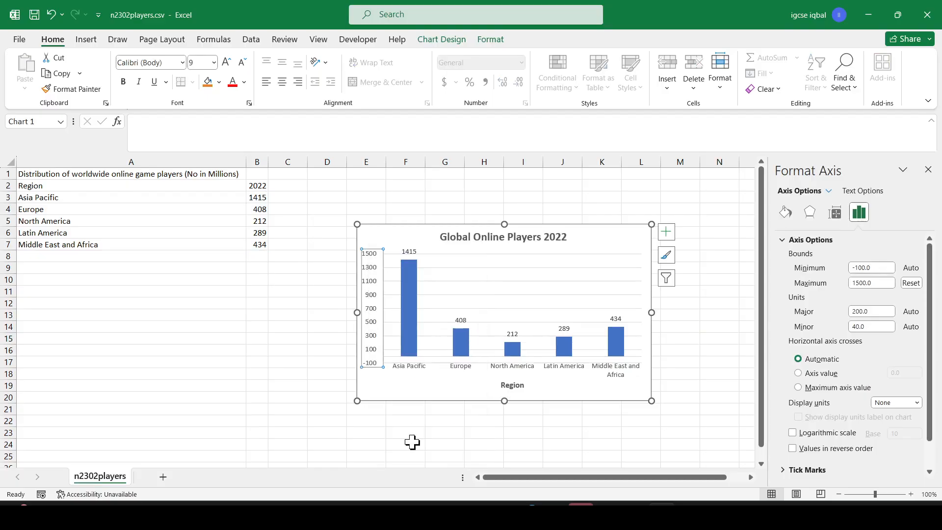
click(877, 283)
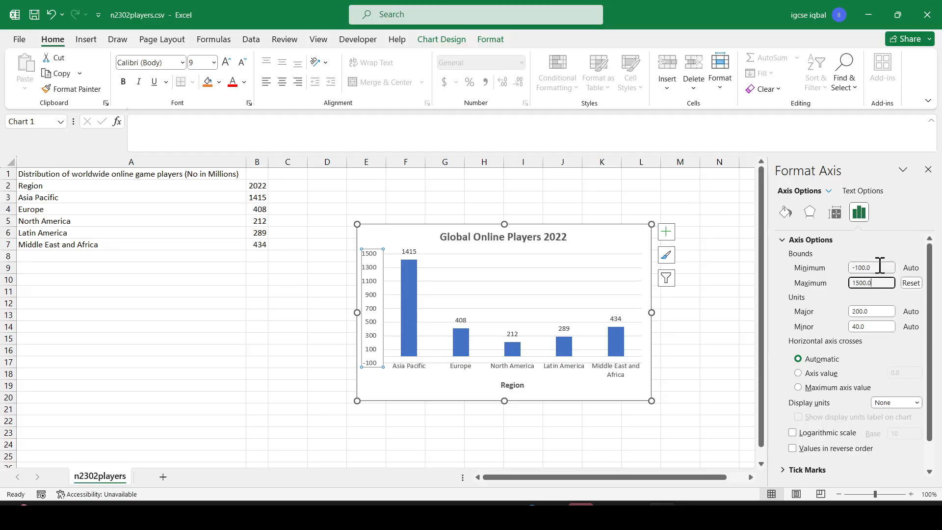
drag(878, 267, 839, 263)
text(0)
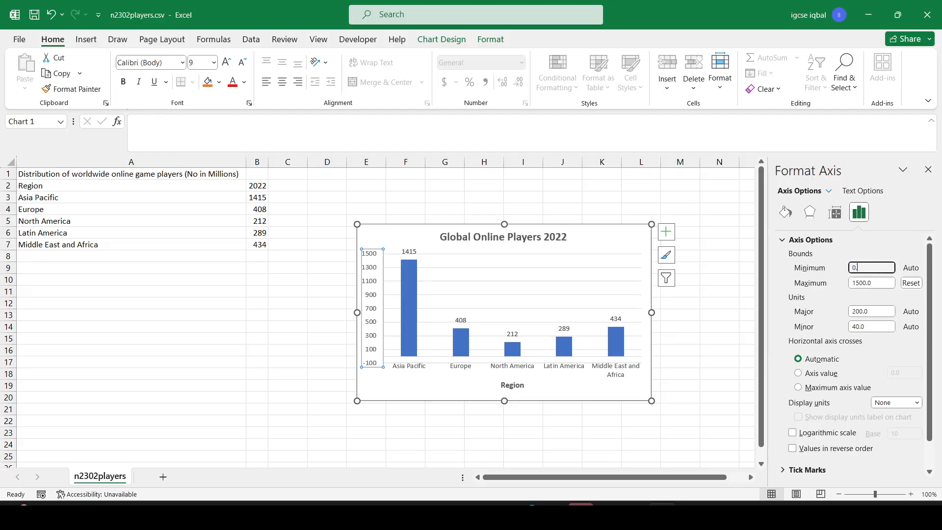
click(719, 302)
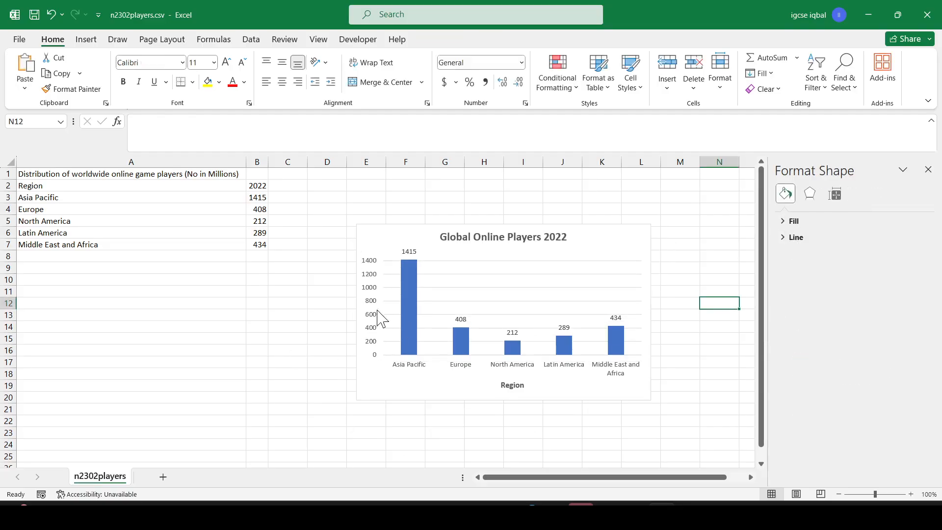
- Check the axis scale requirements in the question paper, then set the value axis major unit to 300
key(alt+Tab)
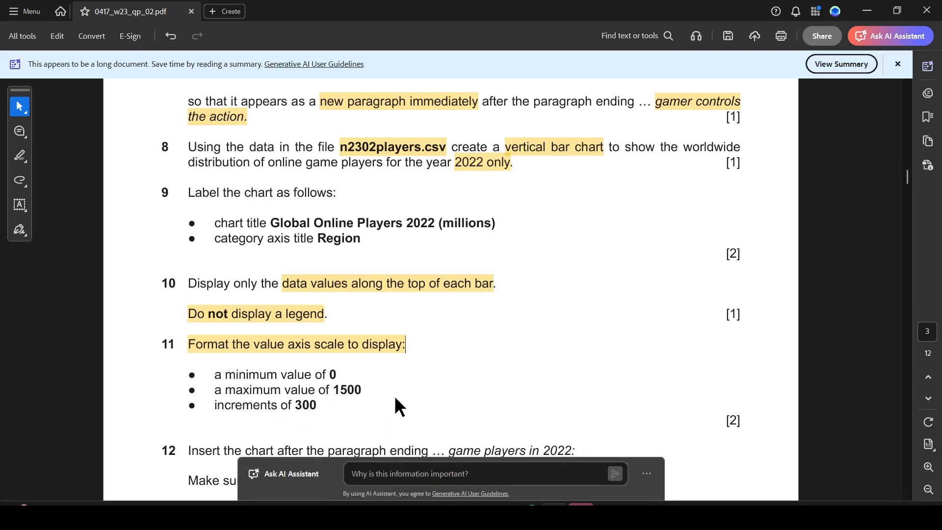
key(alt+Tab)
click(371, 308)
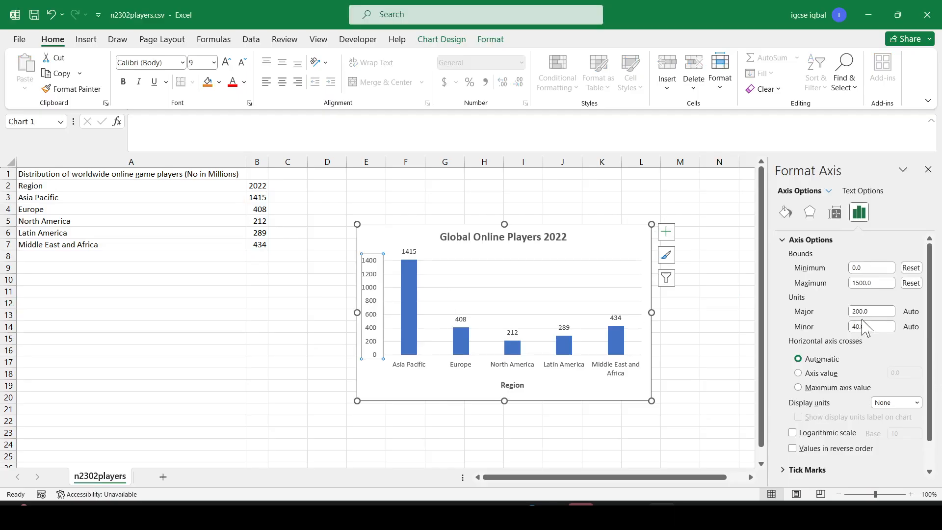
drag(861, 326, 851, 329)
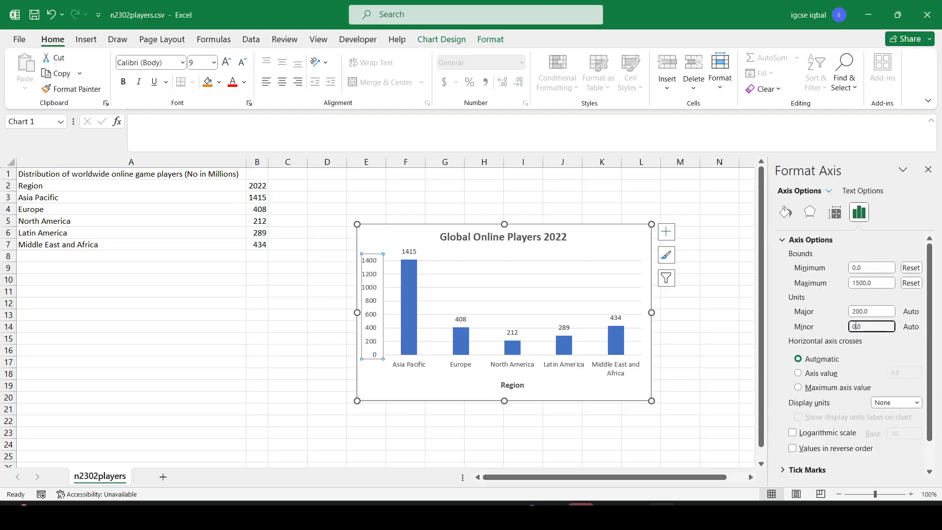
drag(864, 311, 837, 311)
text(3)
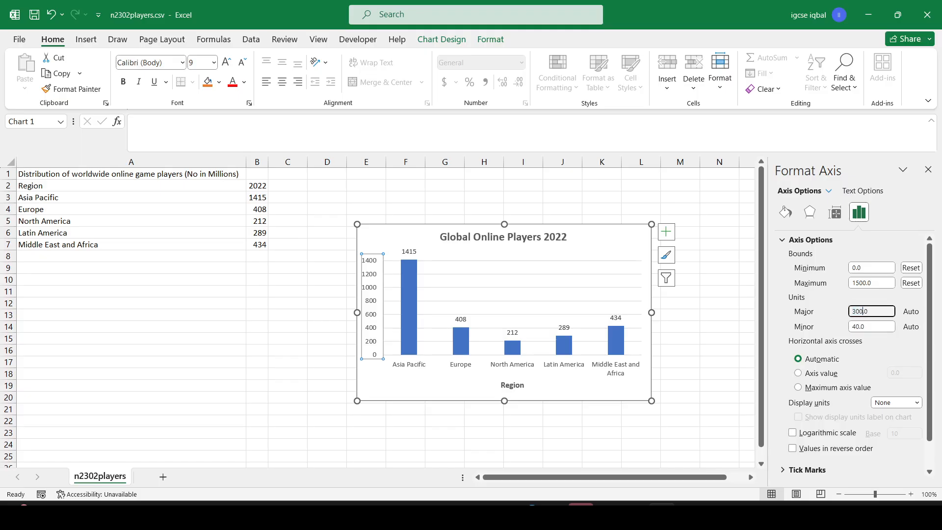
click(707, 337)
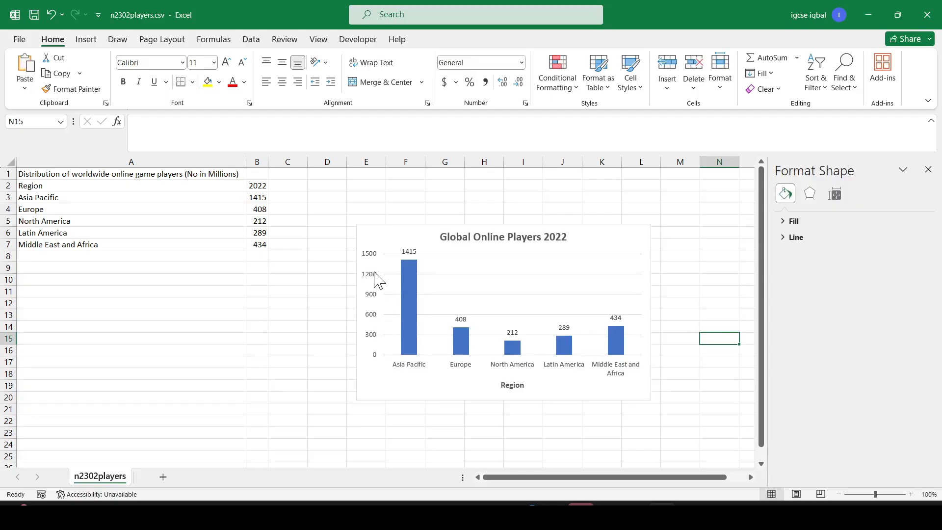
- Highlight the three axis scale bullet points in the question paper
key(alt+Tab)
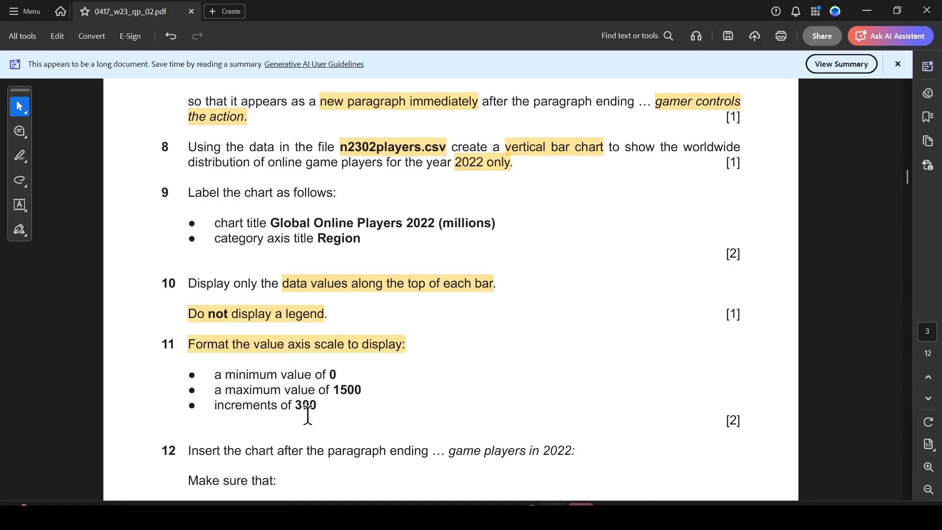
drag(339, 404, 214, 373)
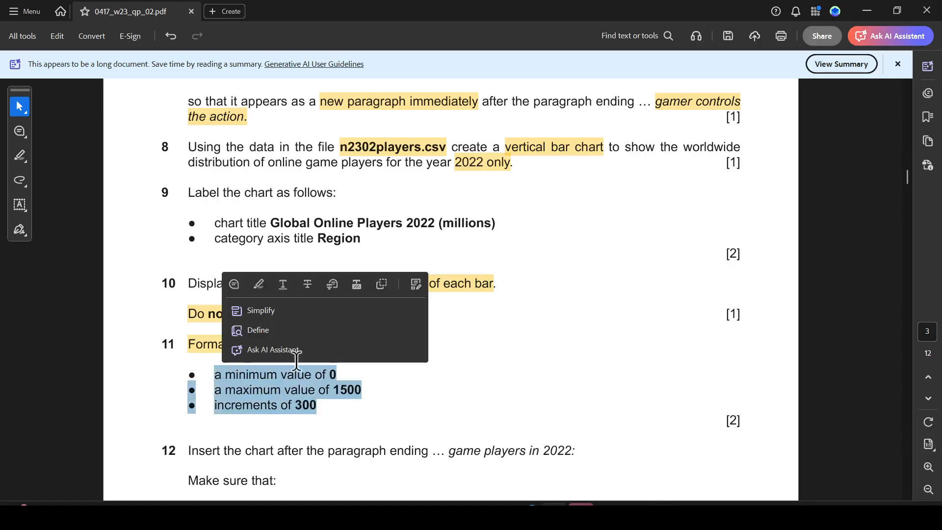
click(259, 284)
- Highlight 'game players in 2022:' in question 12 of the question paper
scroll(369, 356, down, 4)
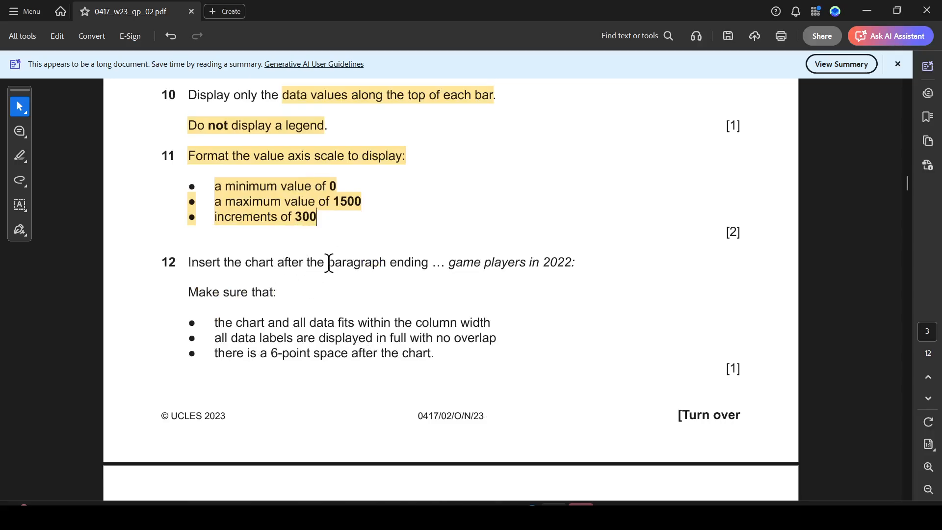
drag(456, 264, 583, 267)
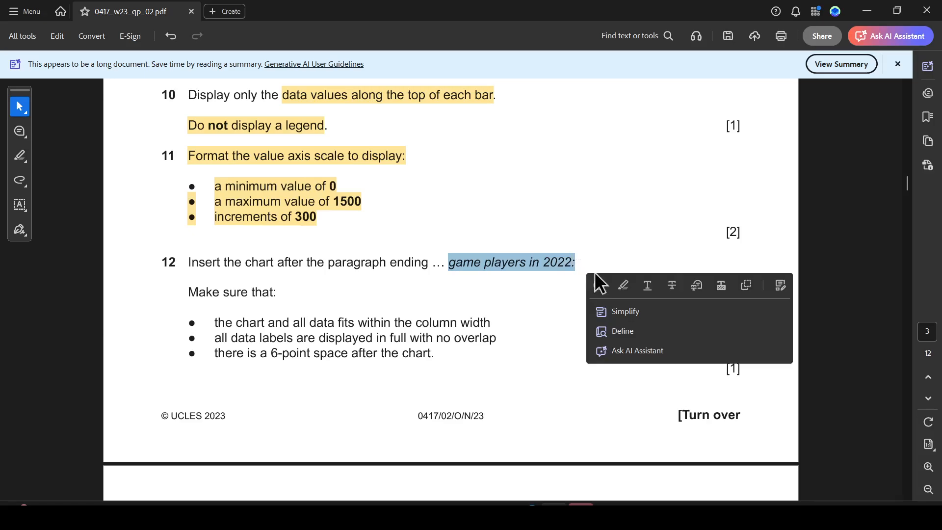
click(623, 286)
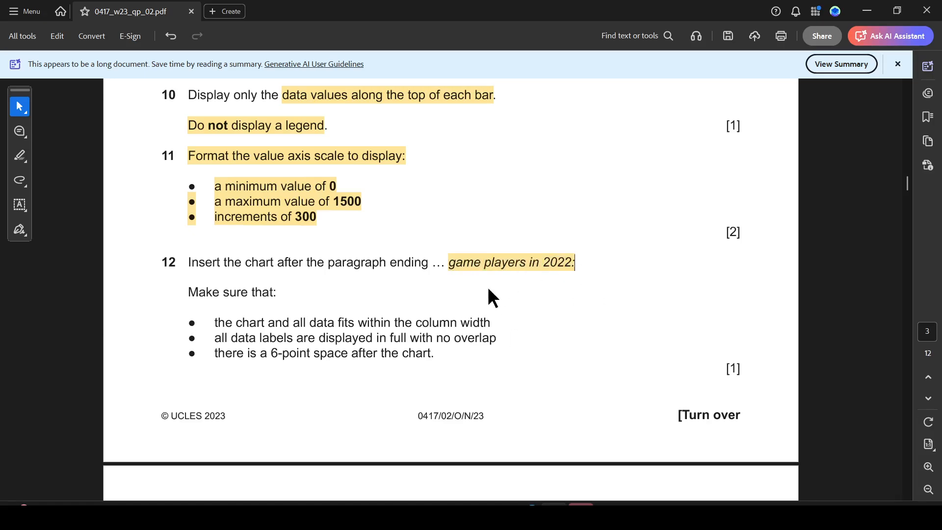
- Copy the chart and paste it into VGREVIEW.docx as a new paragraph after the paragraph ending 'game players in 2022:'
key(alt+Tab)
click(583, 230)
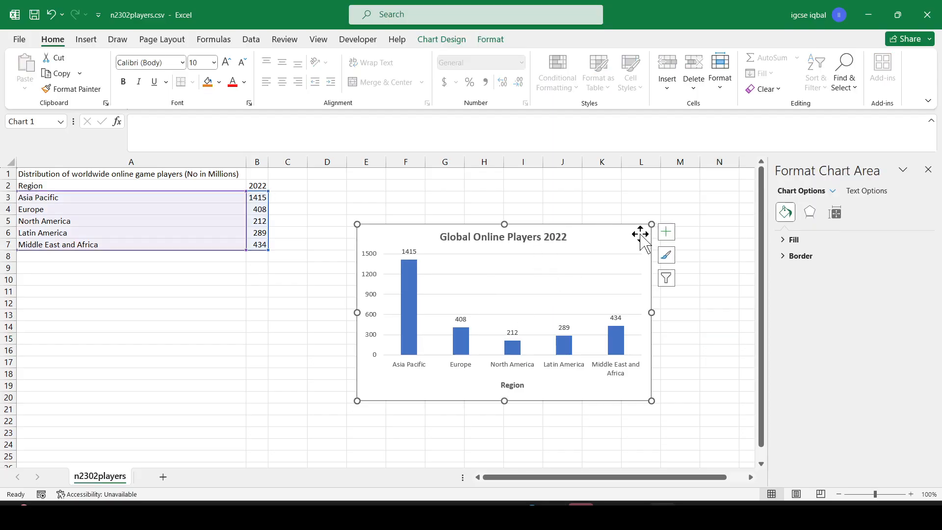
key(ctrl+c)
click(634, 514)
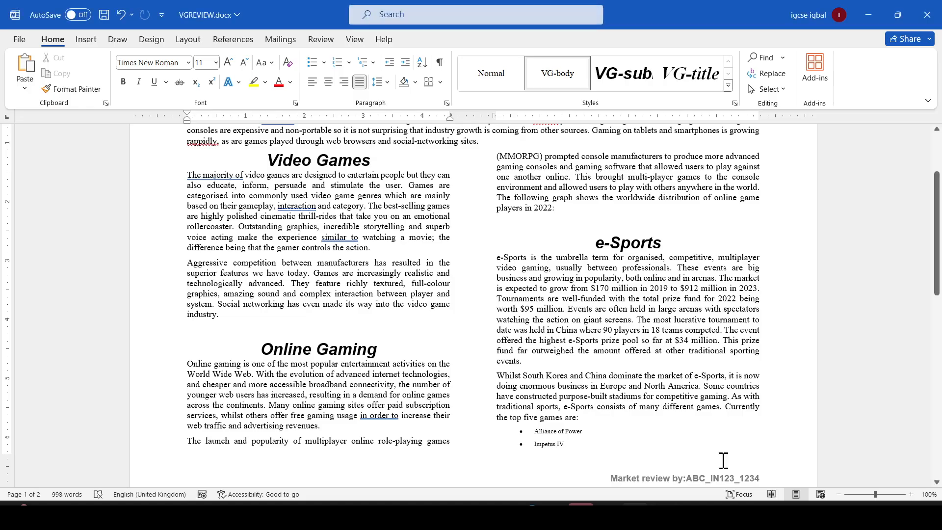
click(561, 207)
key(Return)
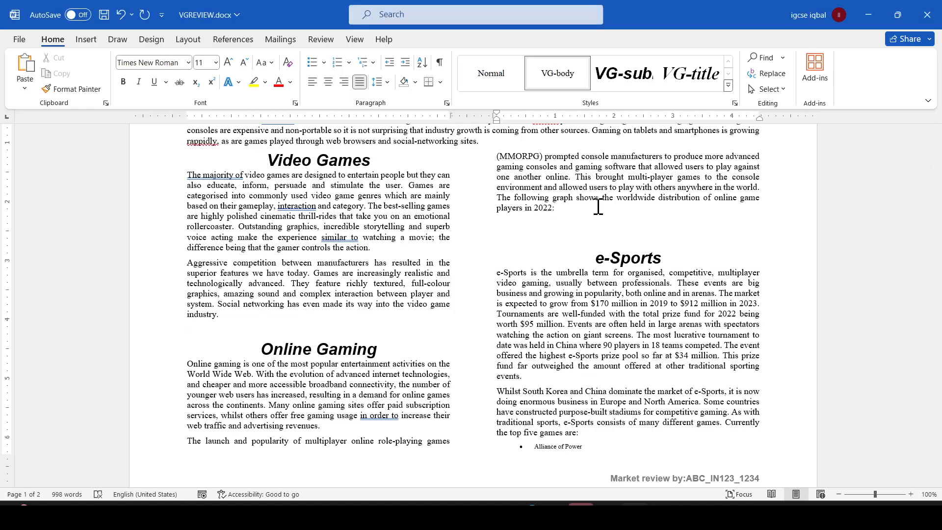
key(ctrl+v)
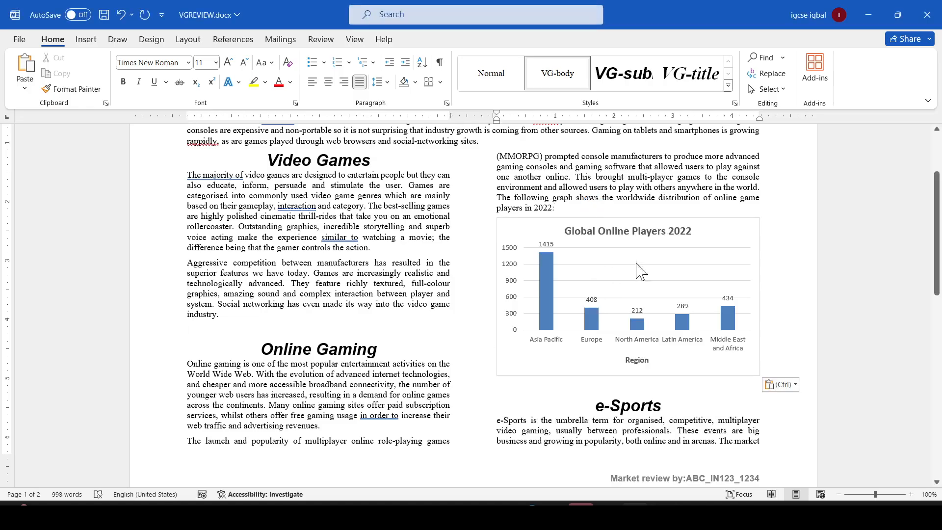
- Highlight 'chart and all data fits within the column width' in the question paper
key(alt+Tab)
scroll(488, 344, down, 1)
key(alt+Tab)
click(581, 513)
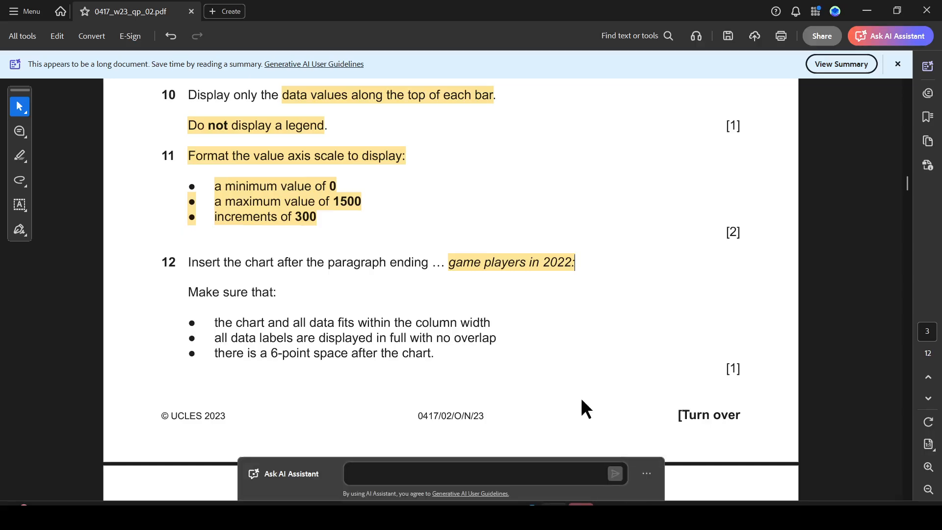
scroll(305, 348, down, 5)
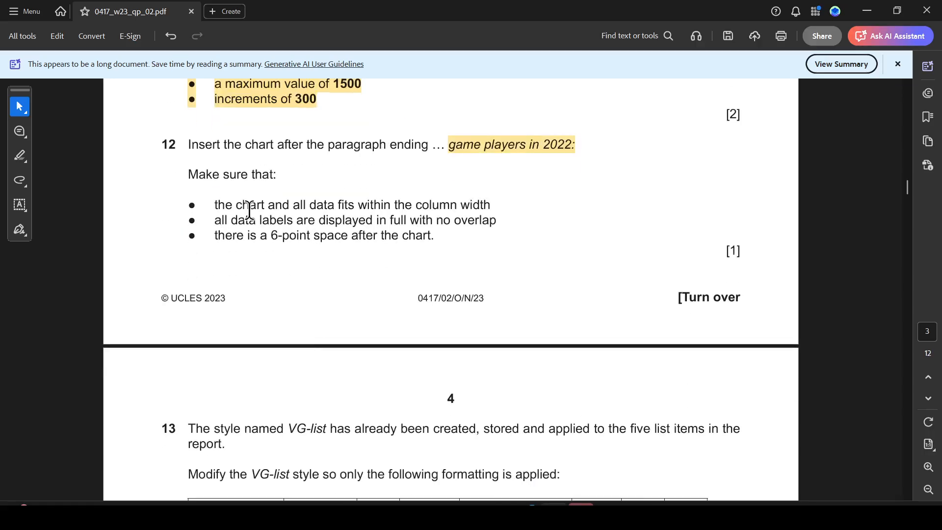
drag(245, 205, 489, 204)
click(523, 227)
key(alt+Tab)
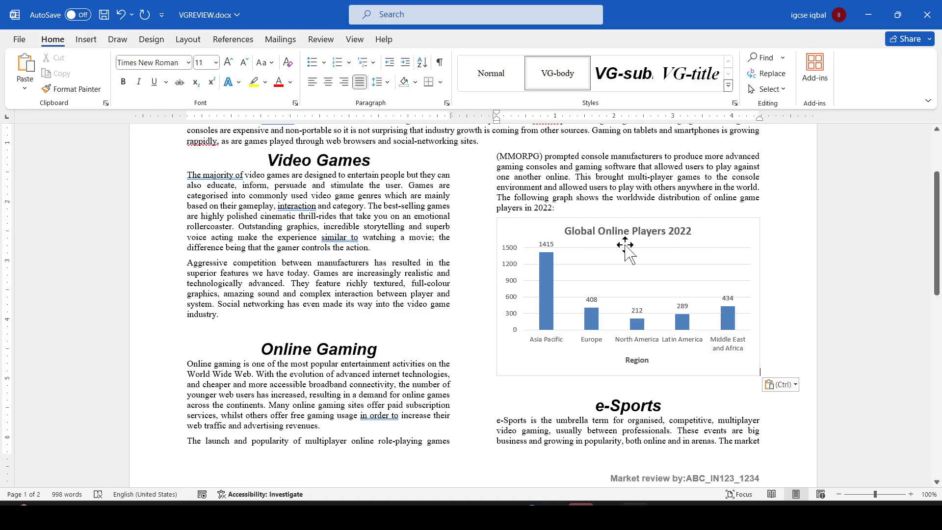
- Highlight 'all data labels are displayed in full with no overlap' in the question paper
key(alt+Tab)
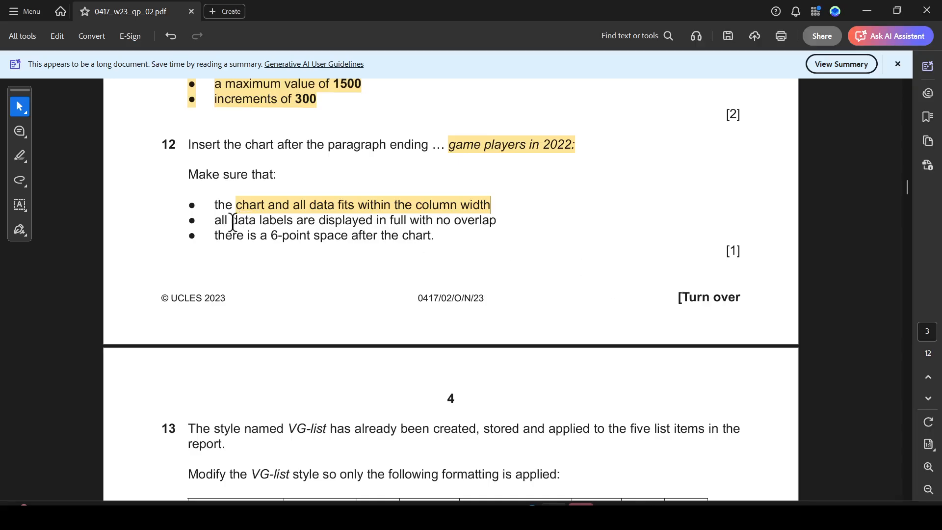
drag(215, 221, 491, 222)
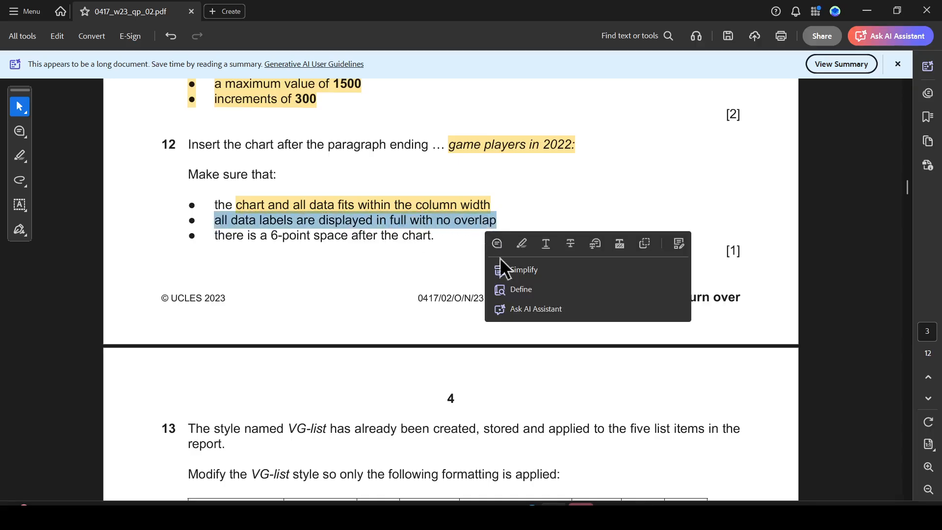
click(521, 245)
key(alt+Tab)
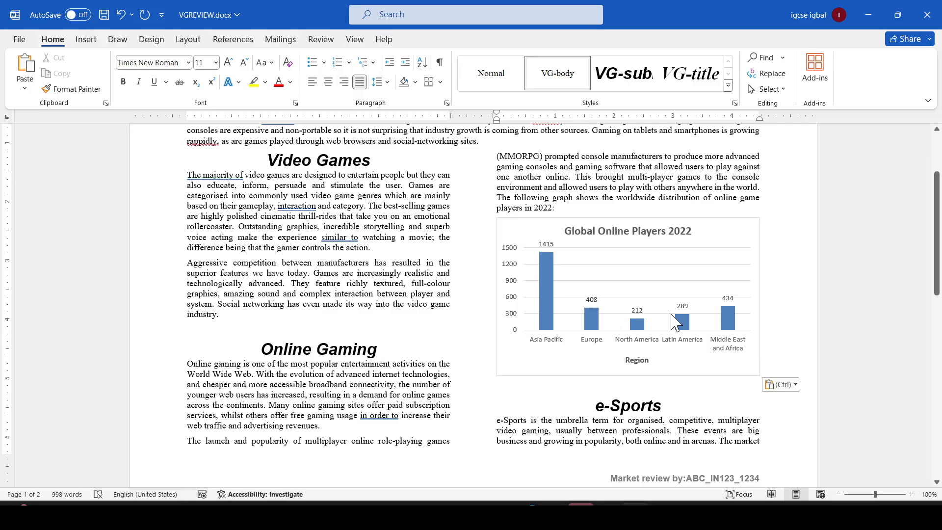
- Select the instruction about a 6-point space after the chart in the question paper
key(alt+Tab)
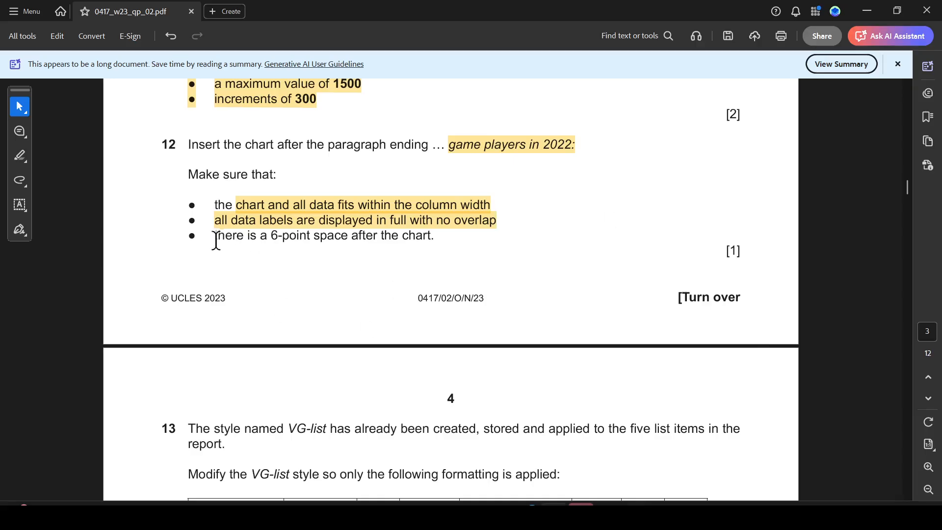
drag(216, 239, 435, 237)
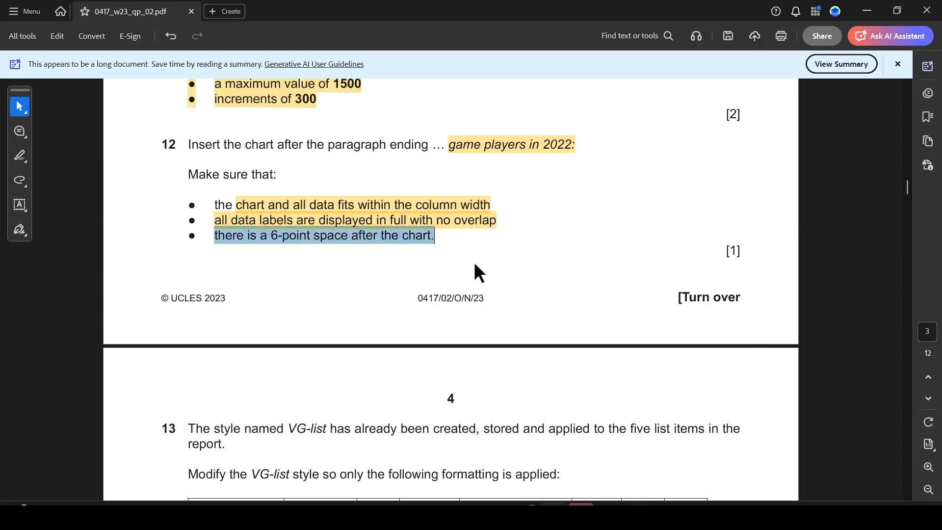
key(alt+Tab)
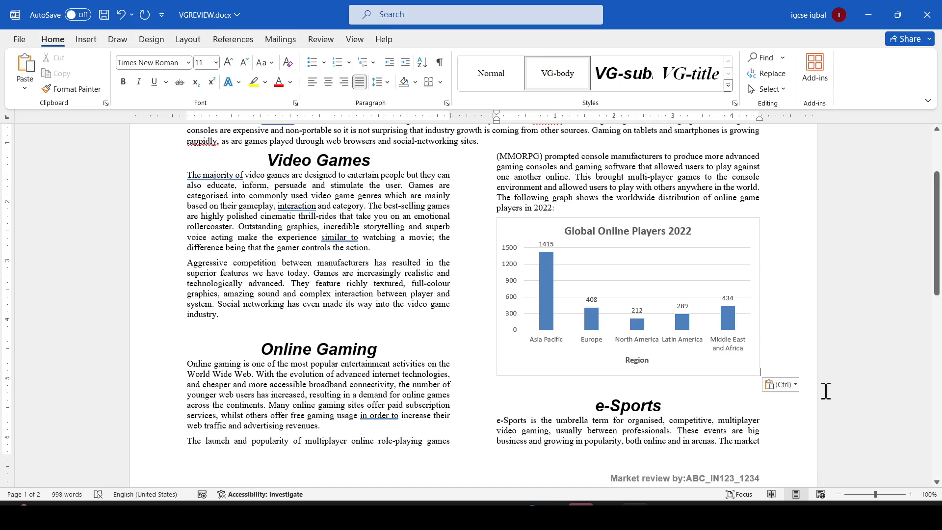
- Check the spacing after setting of the chart's paragraph in the Paragraph dialog
right_click(768, 369)
click(785, 250)
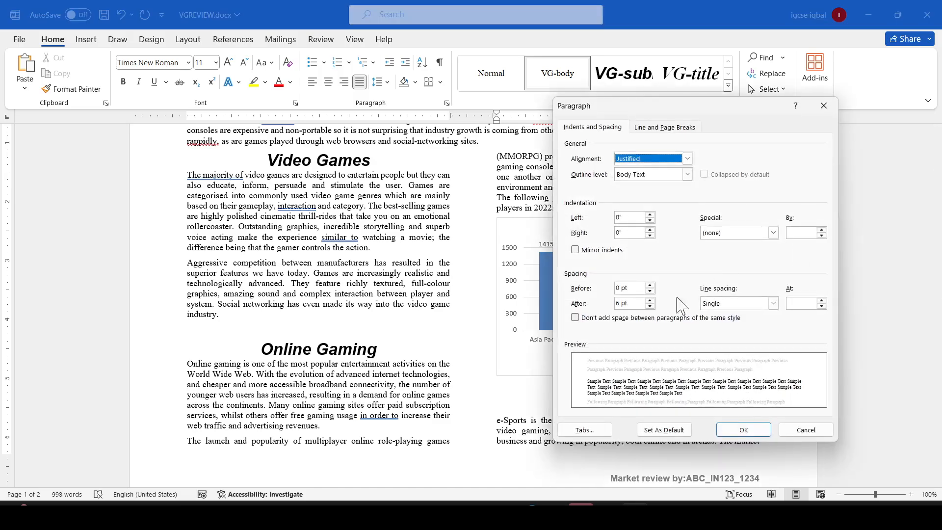
click(744, 430)
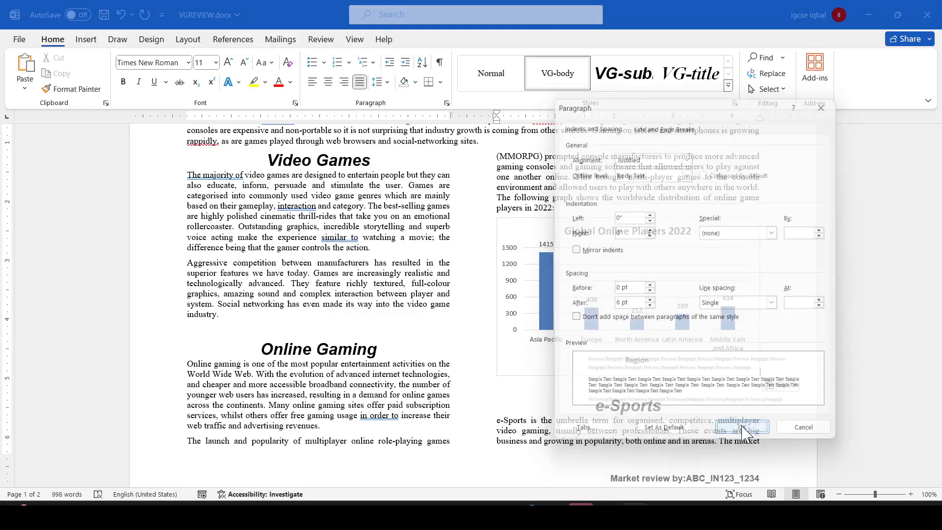
- Highlight 'The style named VG-list has already been created' in question 13 of the question paper
key(alt+Tab)
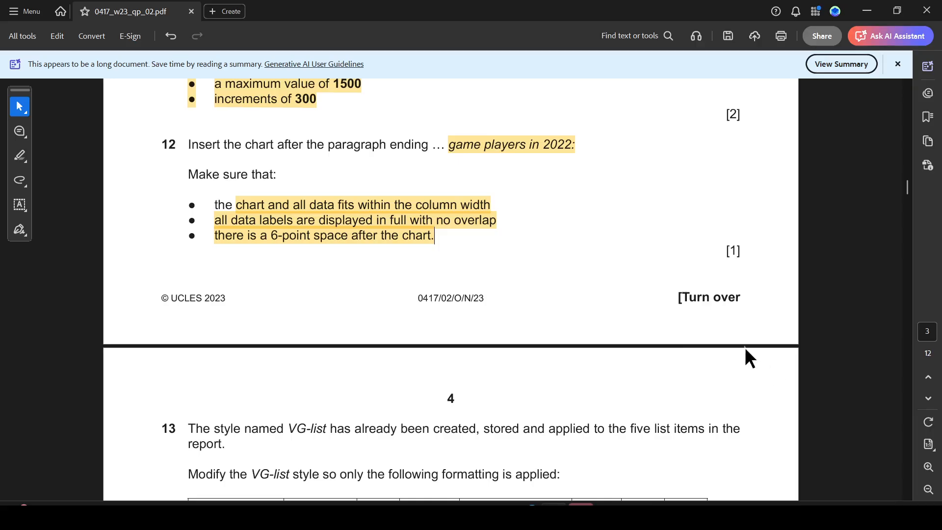
key(alt+Tab)
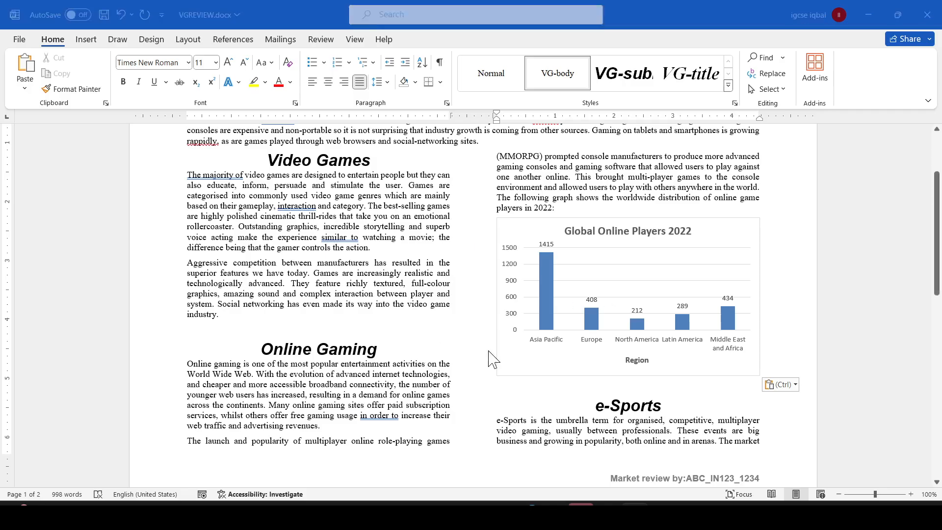
key(alt+Tab)
scroll(248, 368, down, 3)
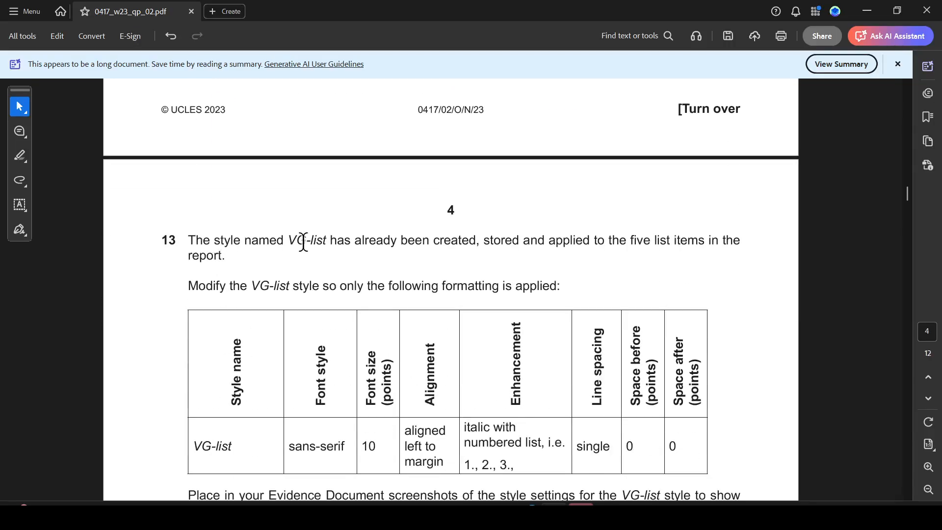
drag(290, 241, 476, 244)
drag(165, 240, 476, 243)
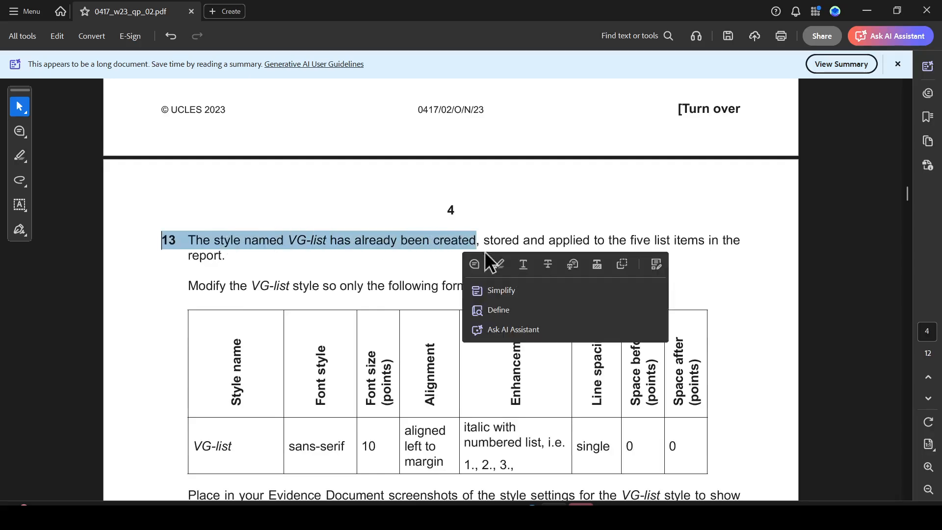
click(499, 267)
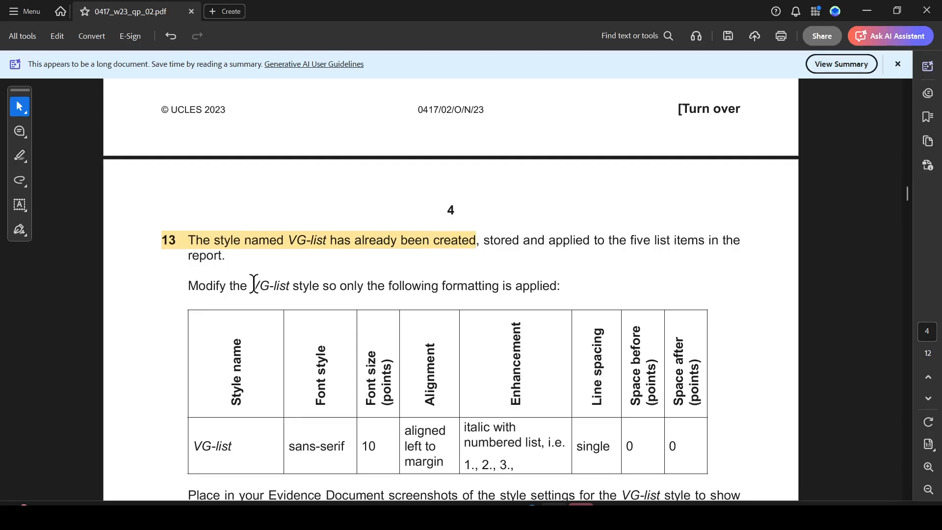
- Highlight 'VG-list style' in the question paper's instruction to modify the style
drag(253, 284, 328, 308)
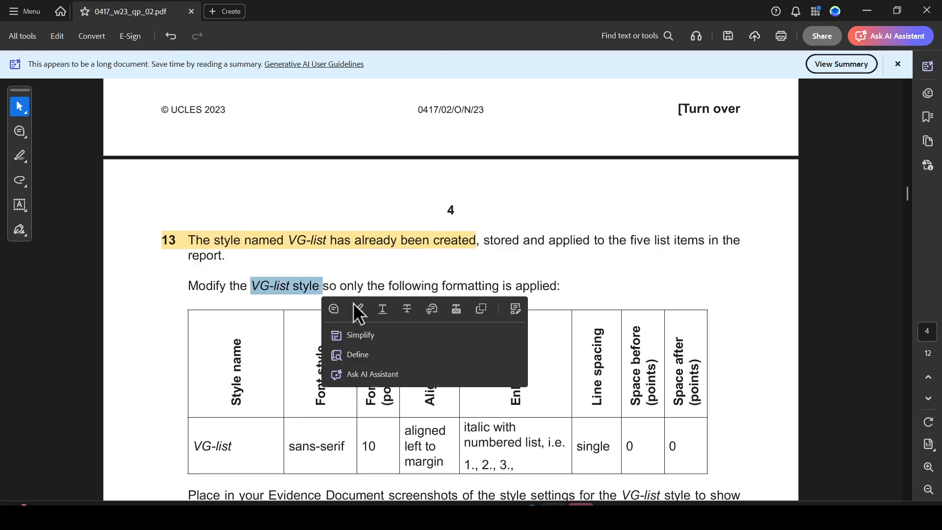
key(alt+Tab)
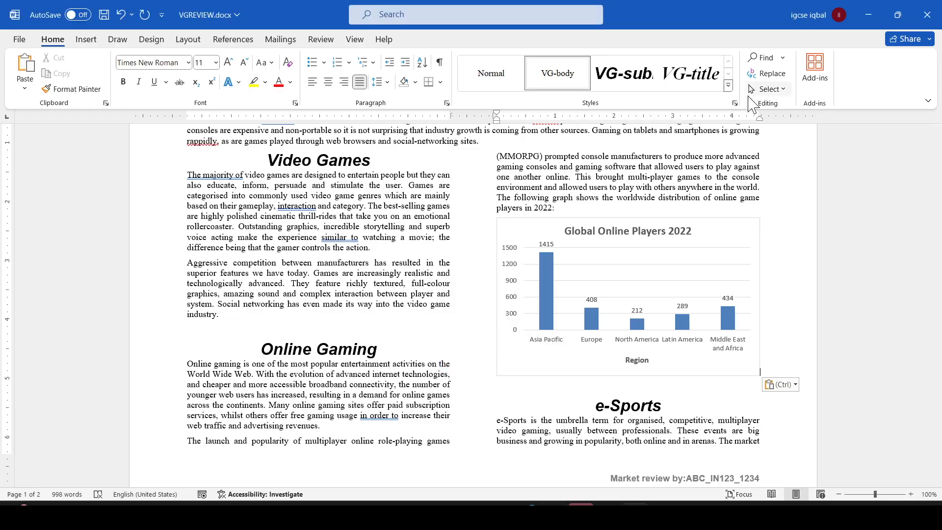
- Open the Styles pane, then open and close the Modify Style dialog for the VG-title style
click(735, 103)
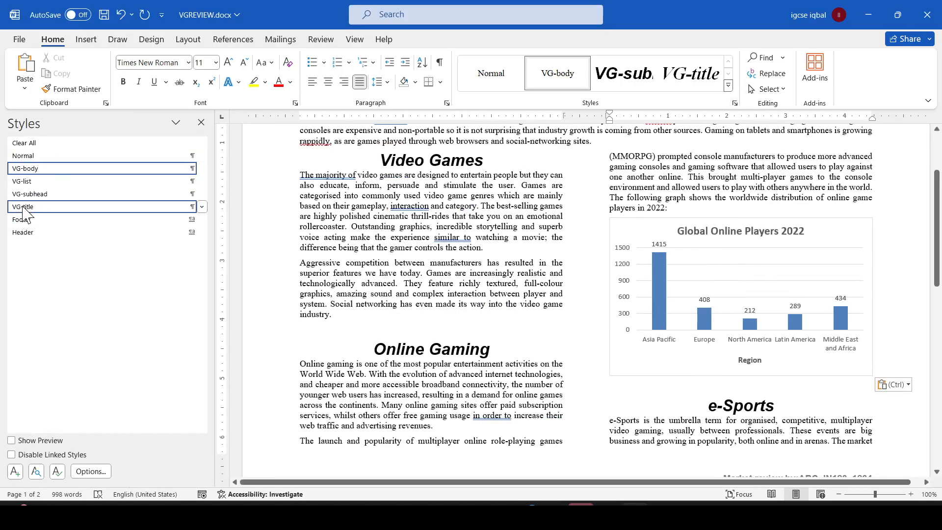
right_click(54, 209)
click(115, 244)
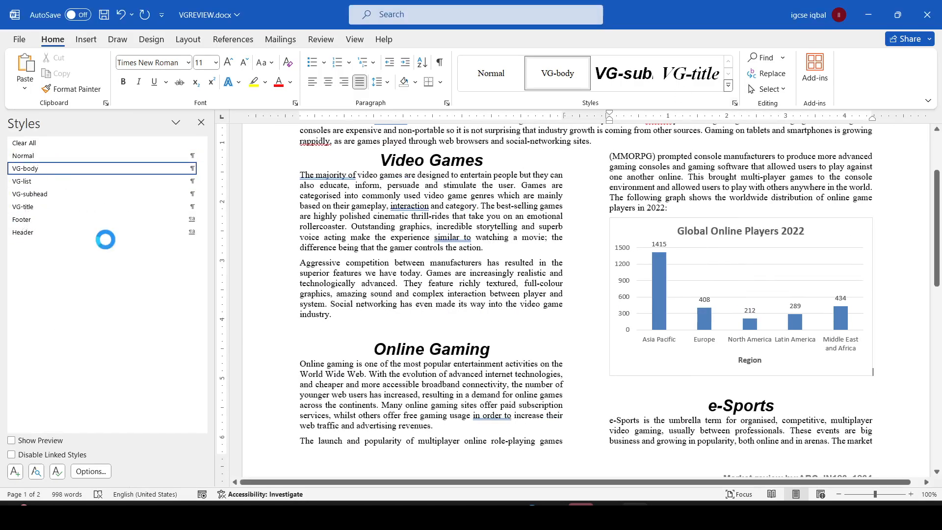
drag(295, 75, 359, 78)
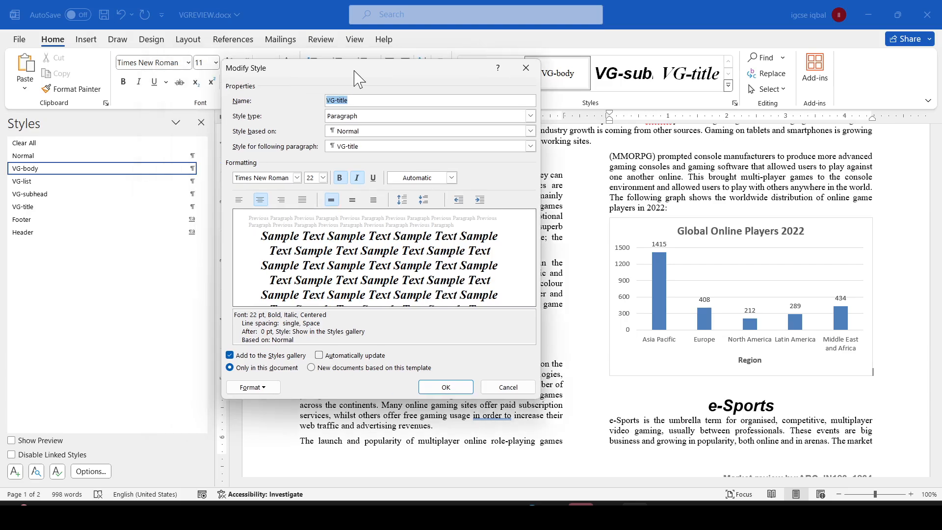
click(526, 67)
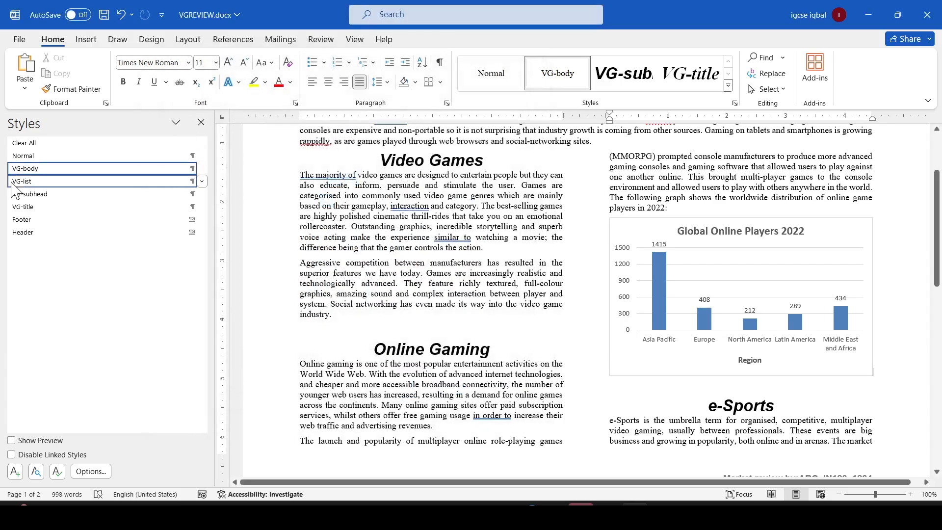
- Open the Modify Style dialog for the VG-list style and compare it with the required settings
click(201, 181)
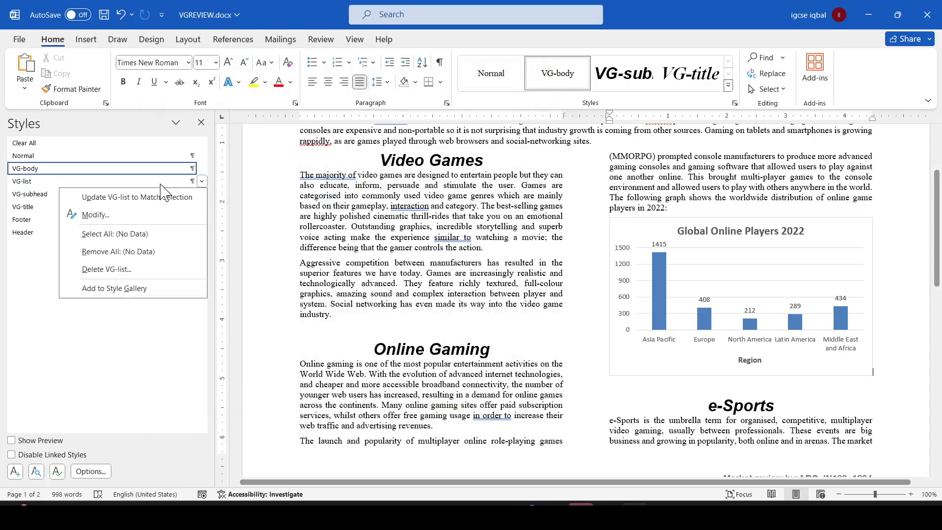
click(95, 215)
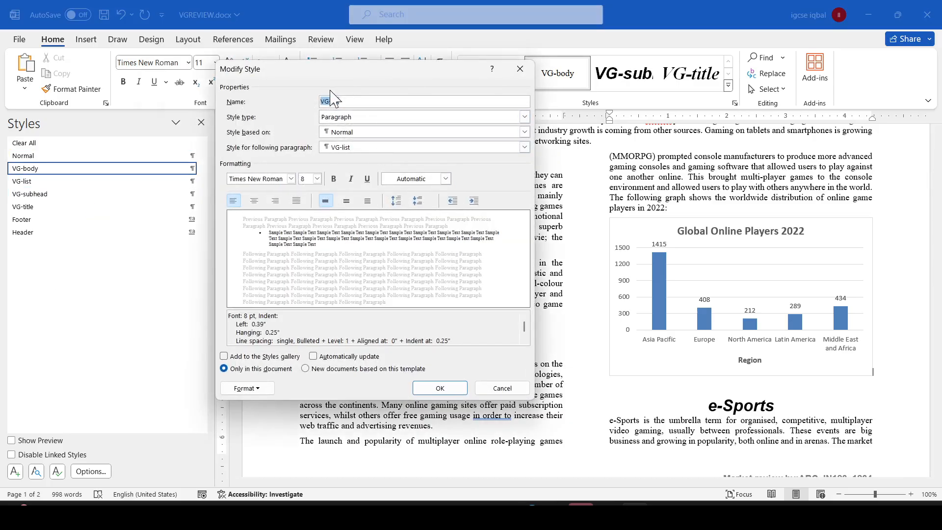
key(alt+Tab)
scroll(213, 479, down, 3)
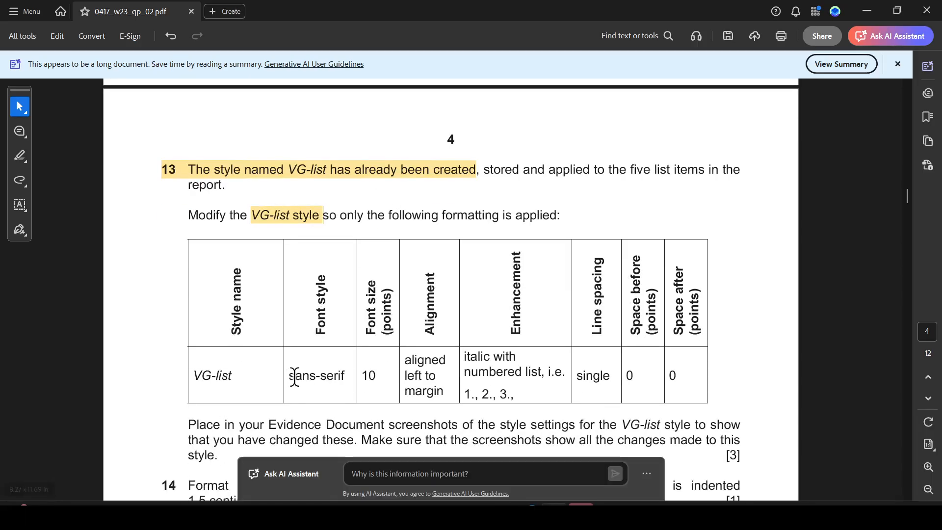
key(alt+Tab)
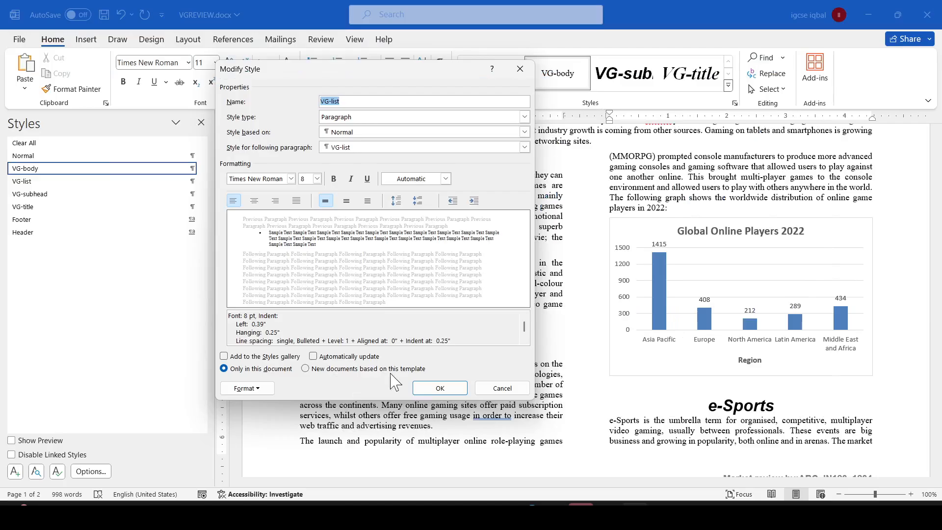
- Set the VG-list style's font to Arial
click(291, 179)
click(260, 206)
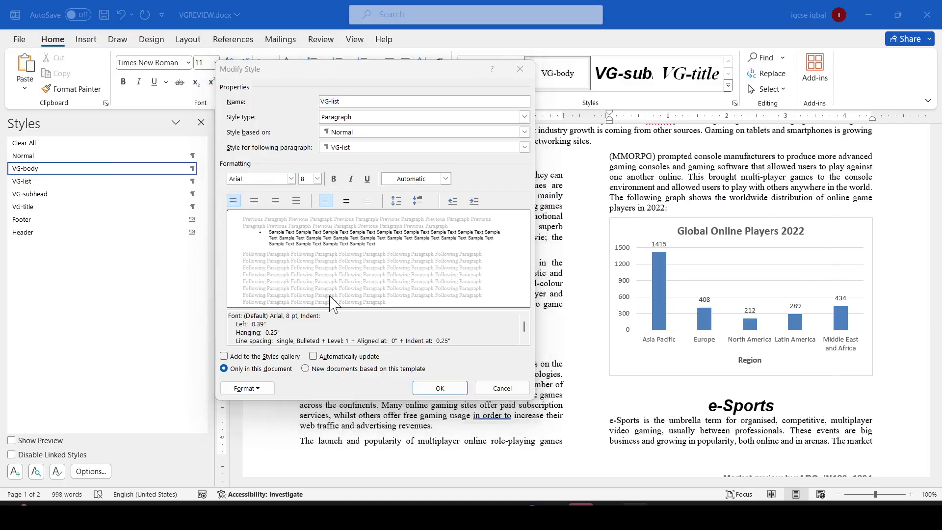
key(alt+Tab)
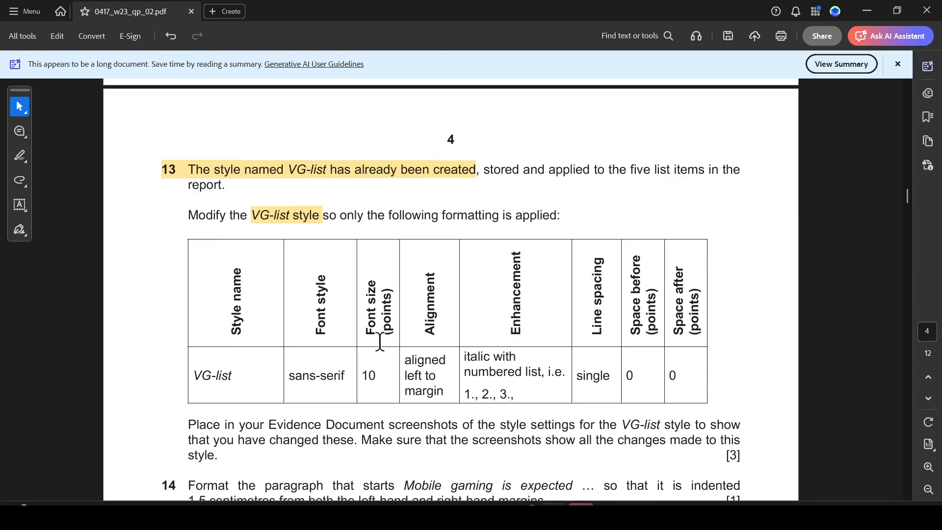
key(alt+Tab)
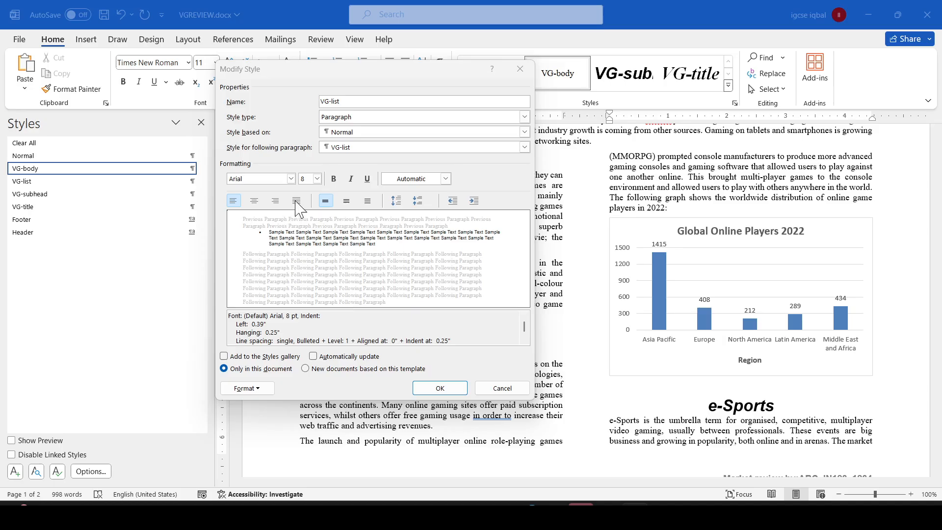
- Set the VG-list style's font size to 10 pt
click(317, 179)
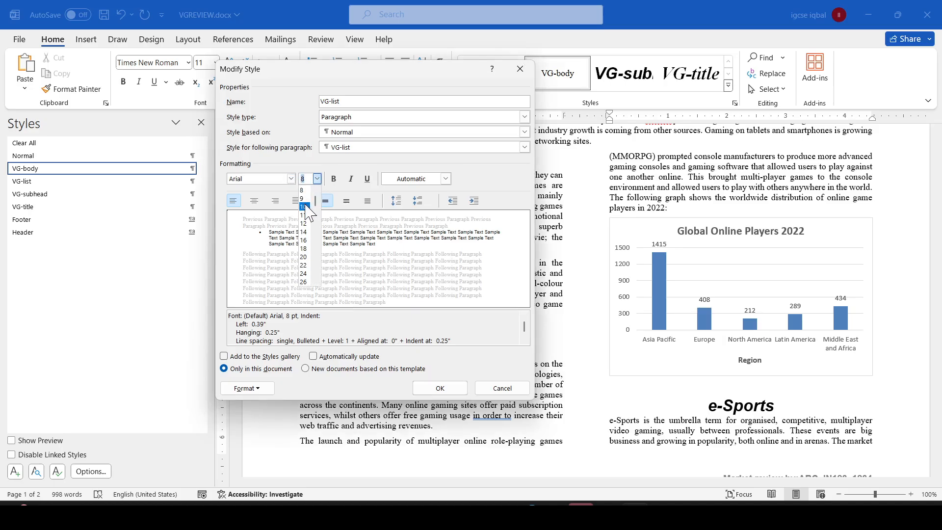
click(304, 207)
key(alt+Tab)
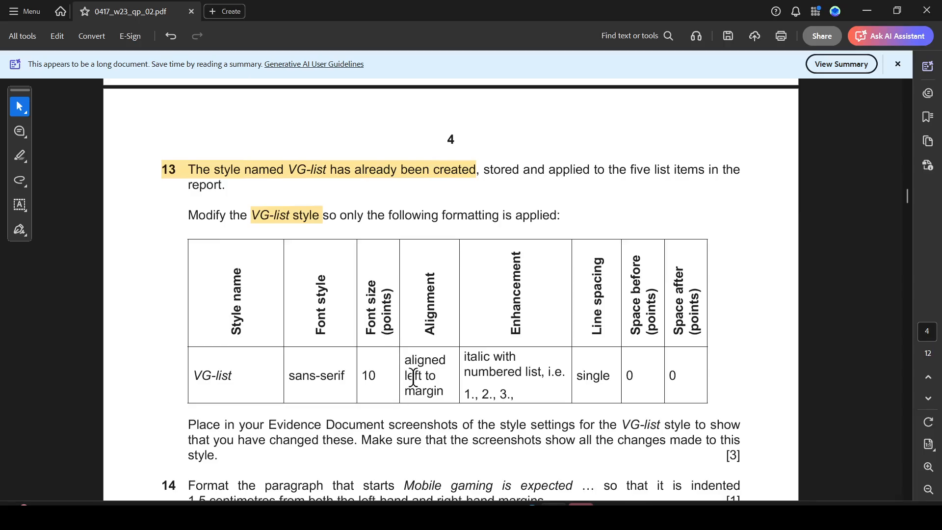
key(alt+Tab)
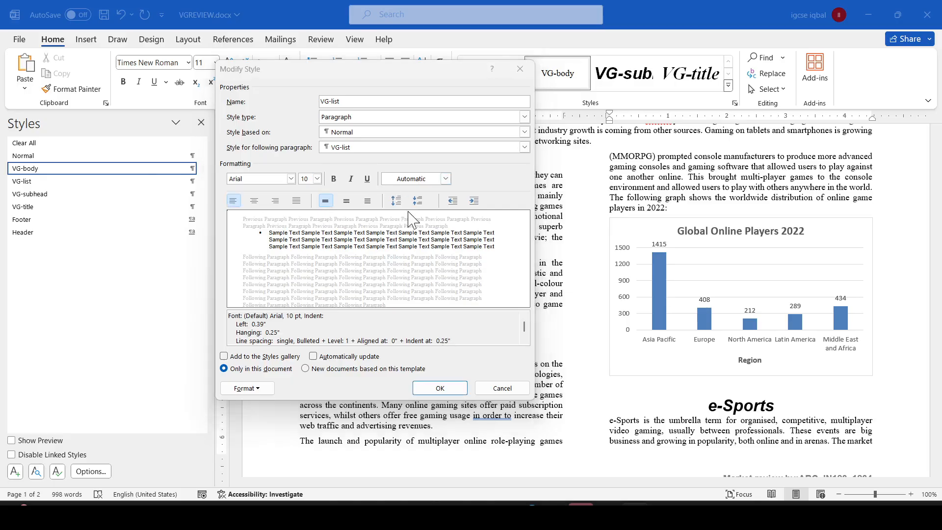
key(alt+Tab)
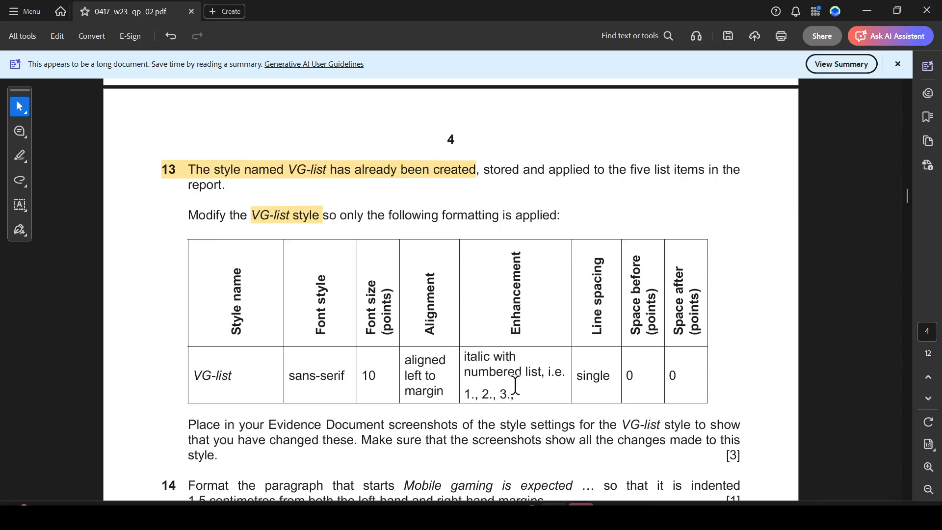
key(alt+Tab)
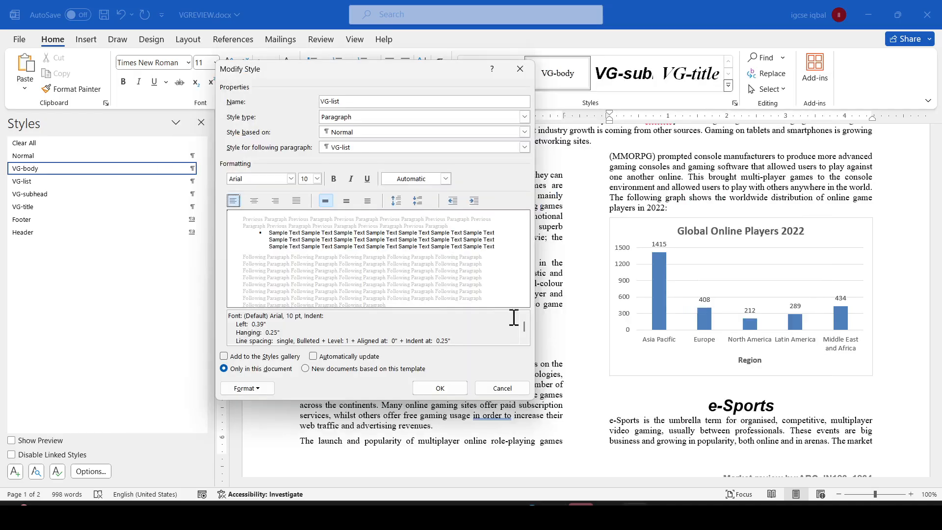
- Make the VG-list style italic and apply the 1., 2., 3. numbered list format to it
click(351, 180)
click(248, 388)
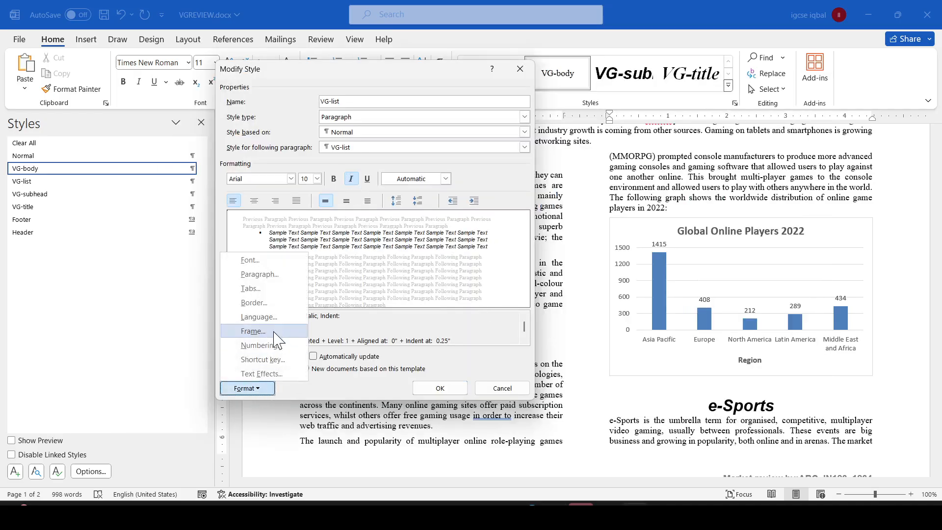
click(259, 345)
key(alt+Tab)
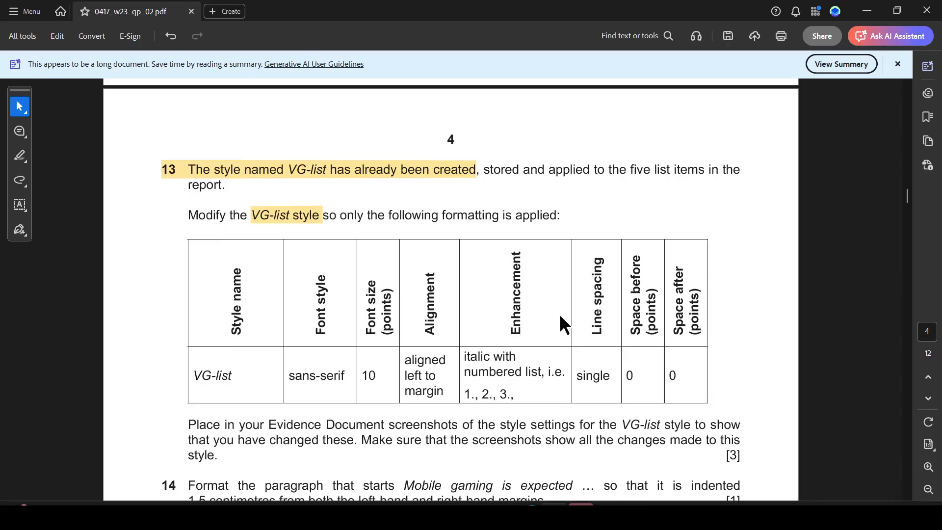
key(alt+Tab)
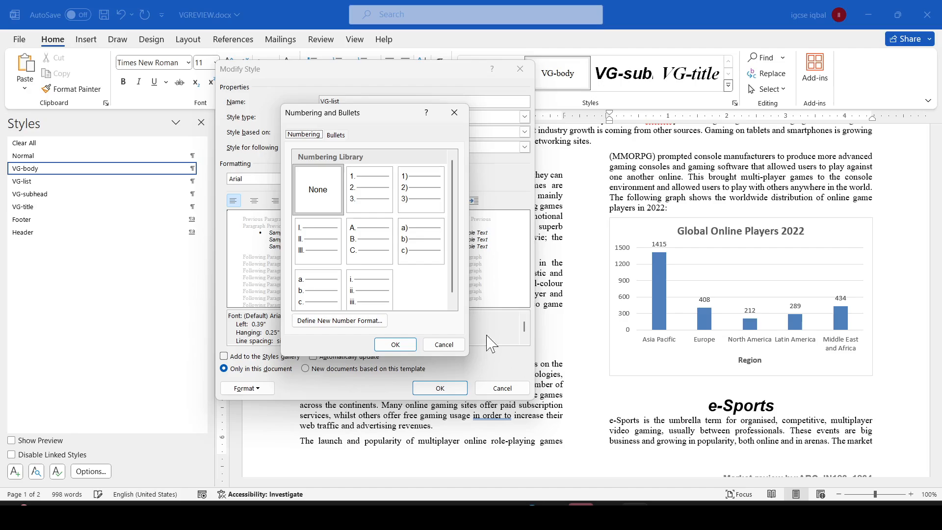
click(356, 189)
click(411, 343)
- Highlight the single line spacing and 0 space before and after values in the question paper's table
key(alt+Tab)
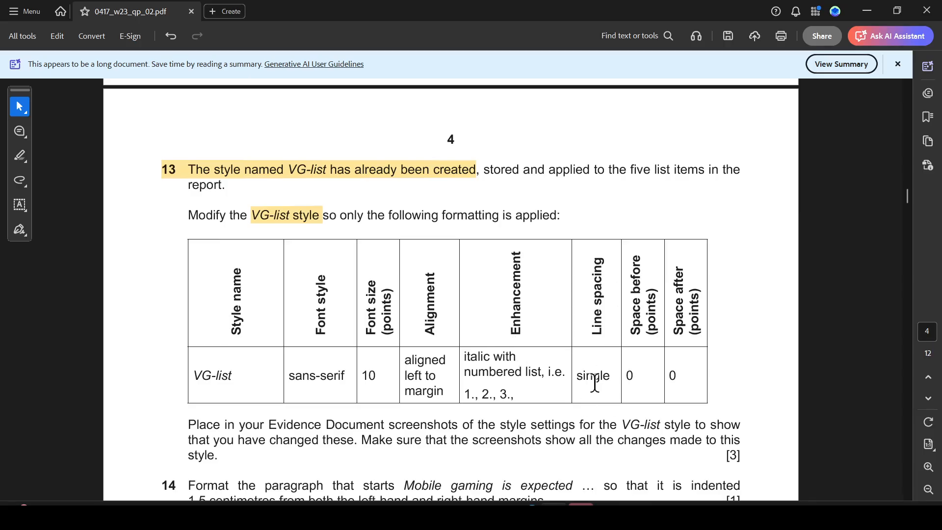
drag(577, 376, 651, 380)
click(703, 396)
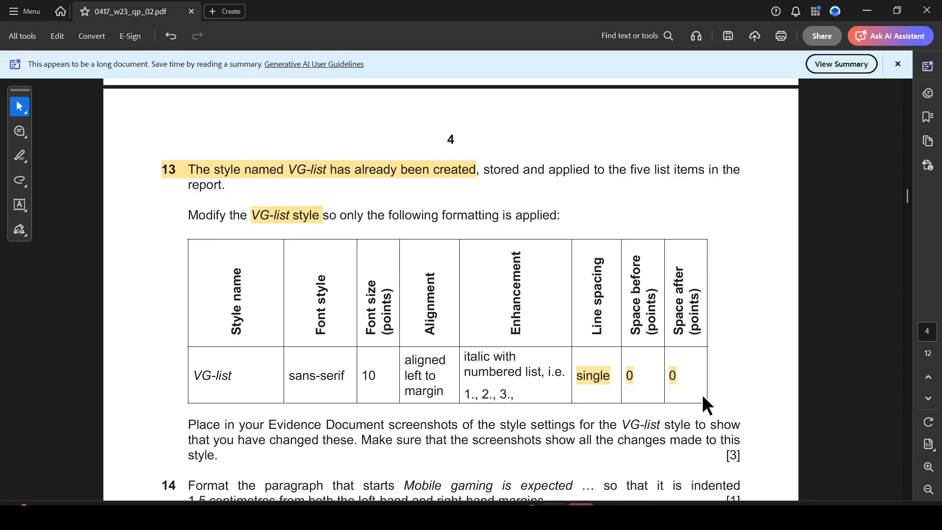
- Set the VG-list style's paragraph spacing after to 0 pt
key(alt+Tab)
click(258, 388)
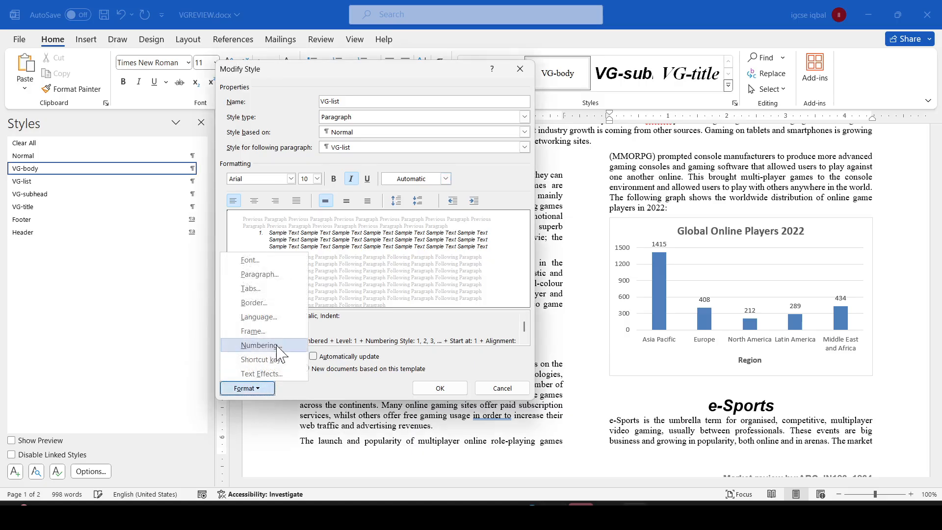
click(266, 276)
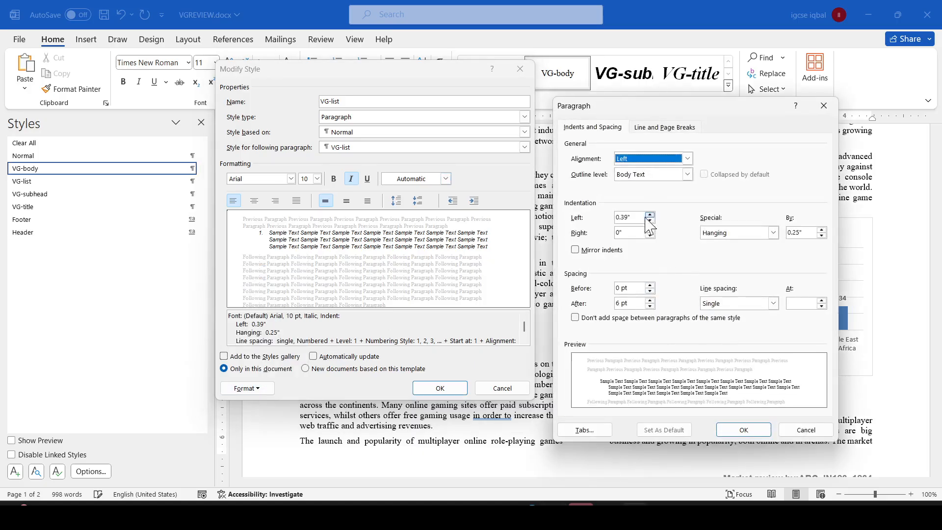
click(620, 303)
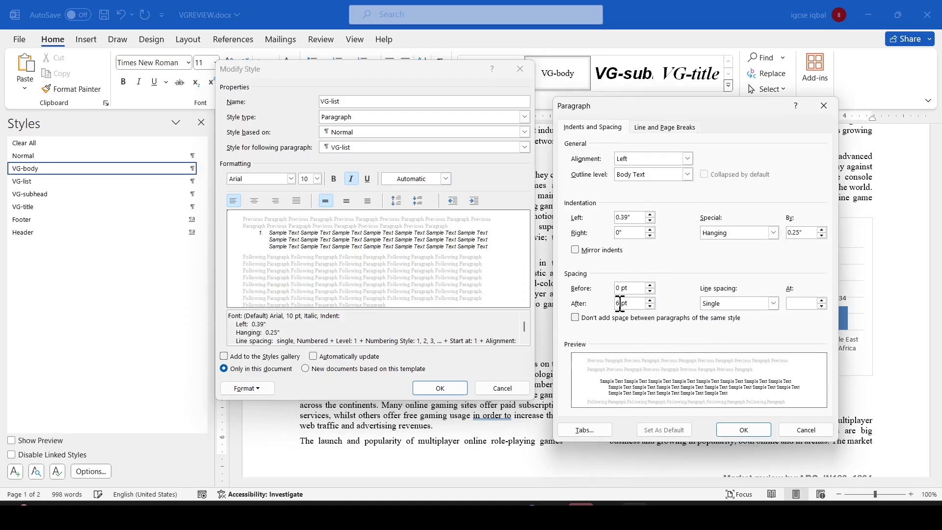
text(0)
click(746, 430)
key(alt+Tab)
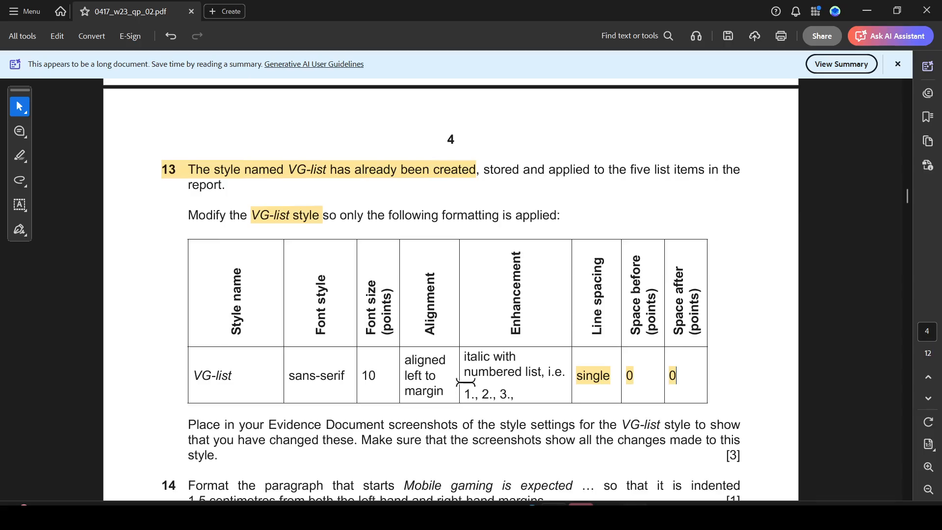
key(alt+Tab)
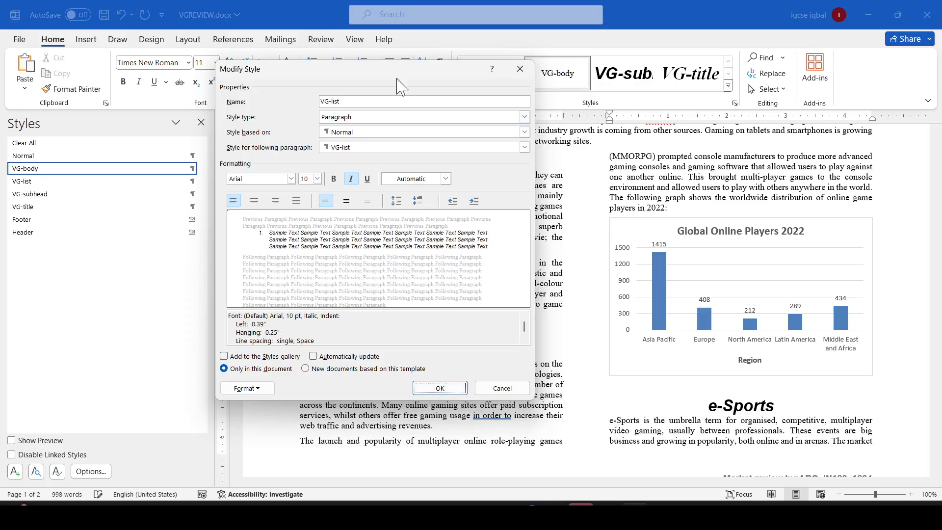
key(alt+Tab)
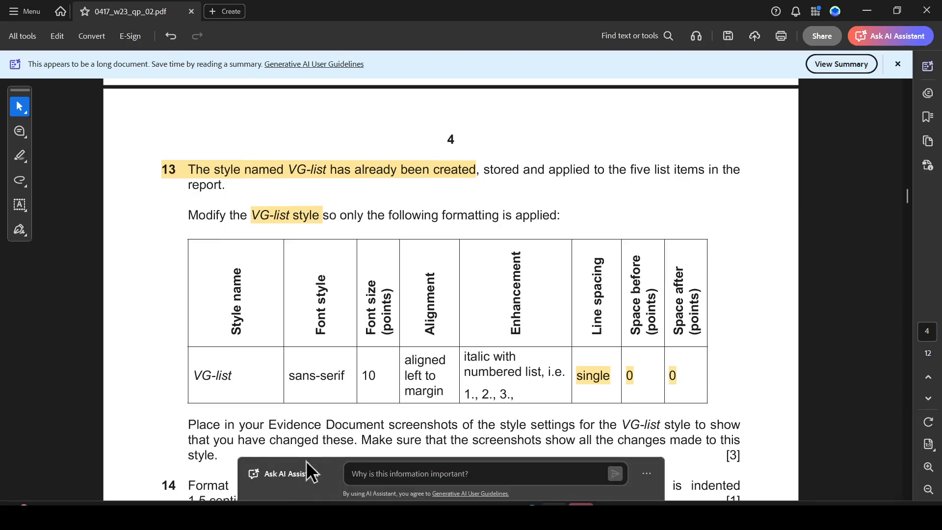
scroll(252, 441, down, 2)
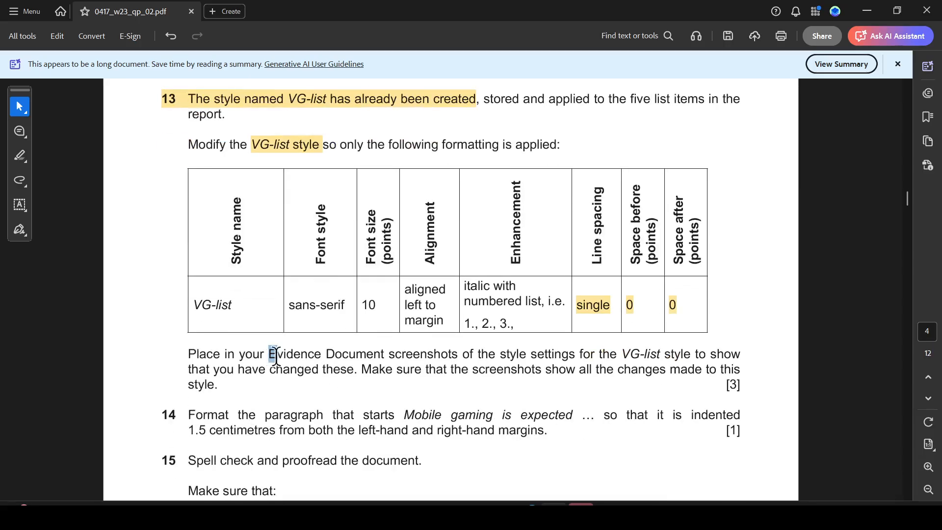
- Highlight 'Evidence Document screenshots' and 'VG-list style to show' in the question paper's Task 13 text
drag(272, 355, 472, 362)
click(459, 379)
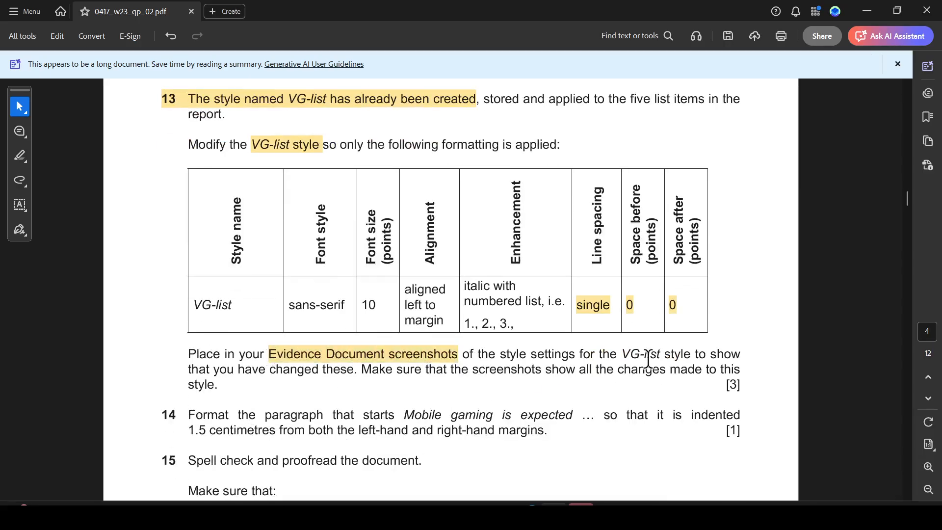
drag(622, 353, 740, 355)
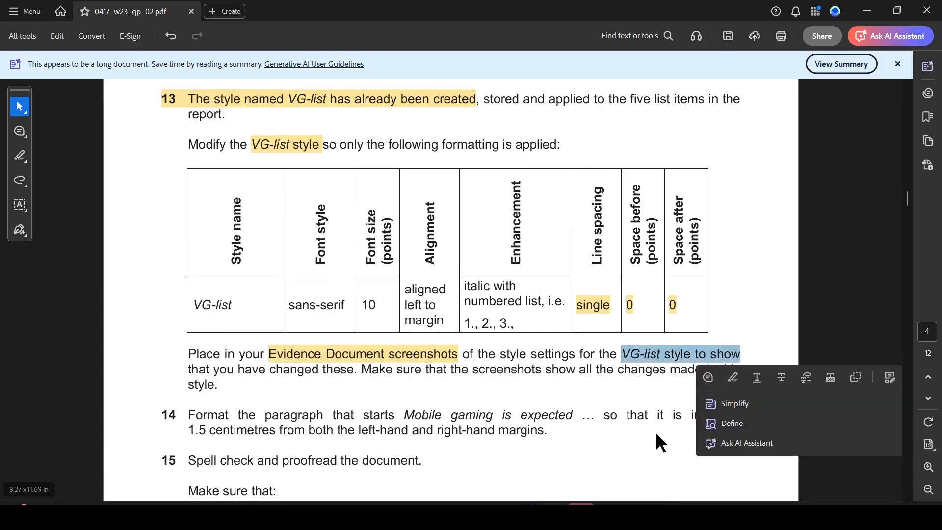
click(731, 378)
- Save the modifications to the VG-list style
key(alt+Tab)
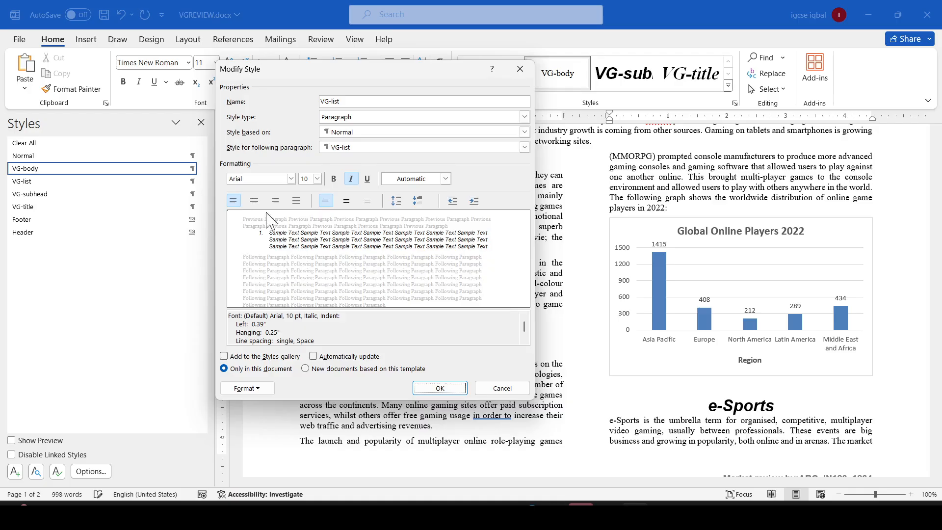
drag(375, 72, 290, 102)
click(354, 419)
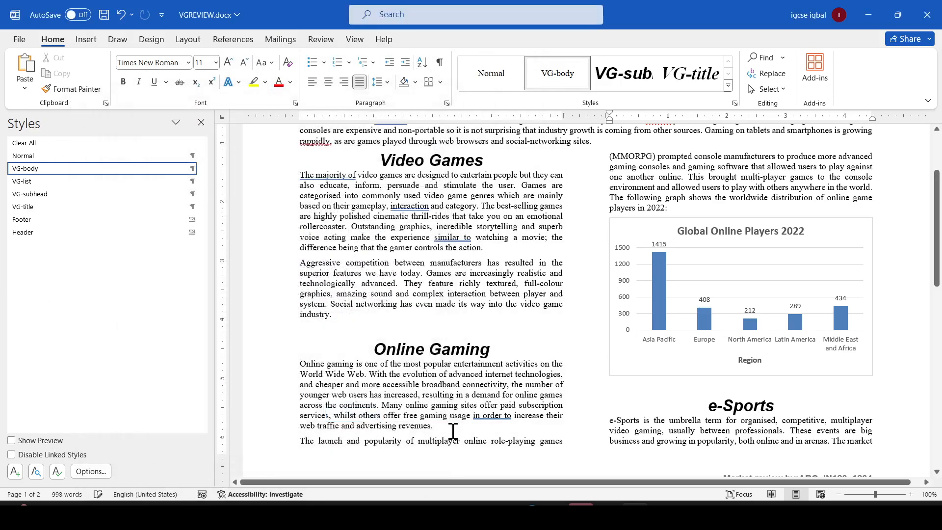
scroll(561, 319, up, 4)
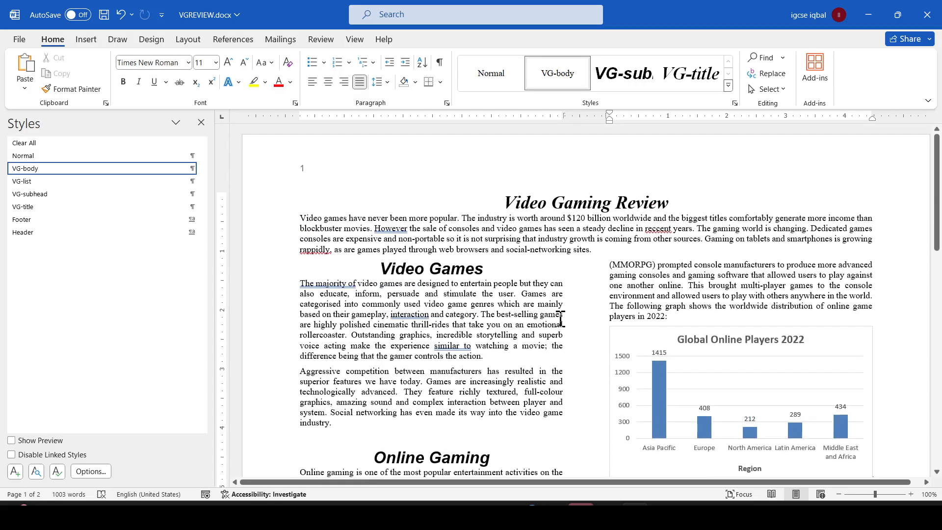
scroll(560, 319, down, 15)
scroll(560, 319, down, 2)
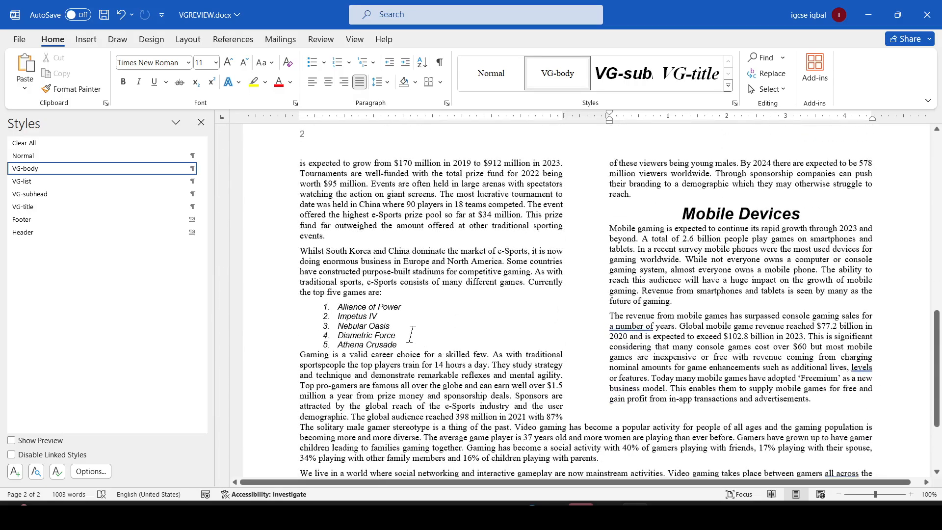
- Highlight Task 14's paragraph indentation requirement in the question paper
key(alt+Tab)
scroll(431, 337, down, 6)
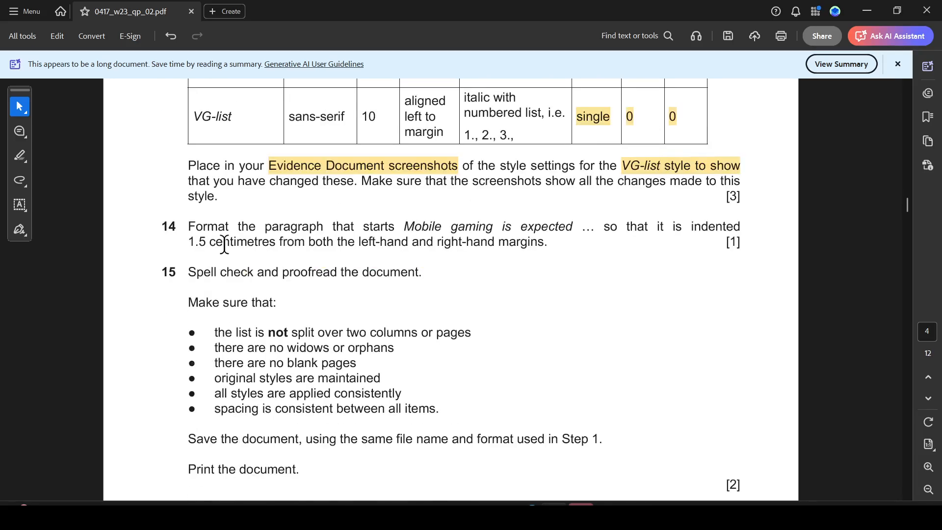
drag(156, 217, 410, 243)
click(461, 230)
key(alt+Tab)
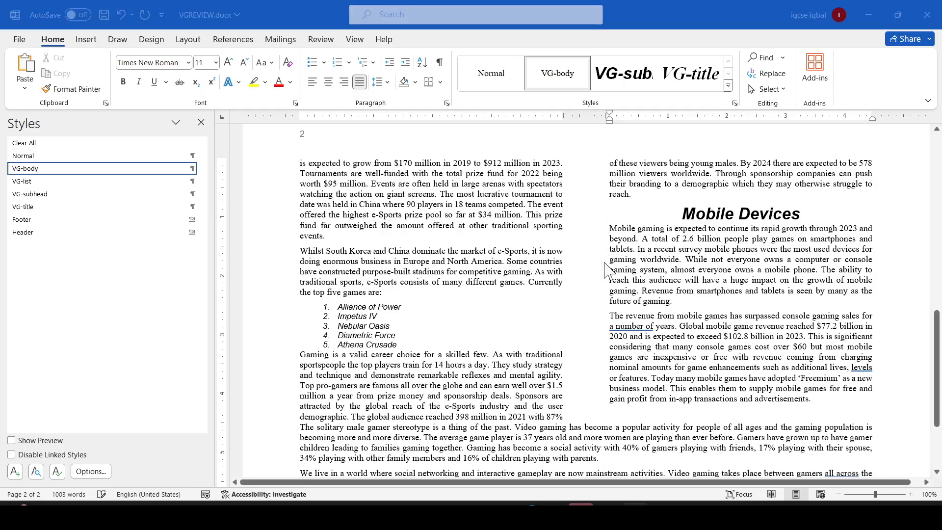
key(alt+Tab)
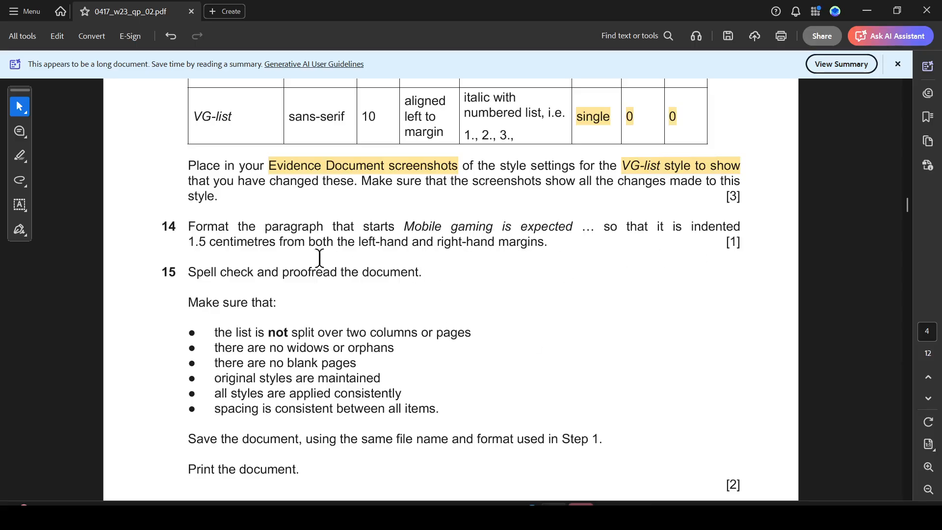
drag(189, 241, 517, 245)
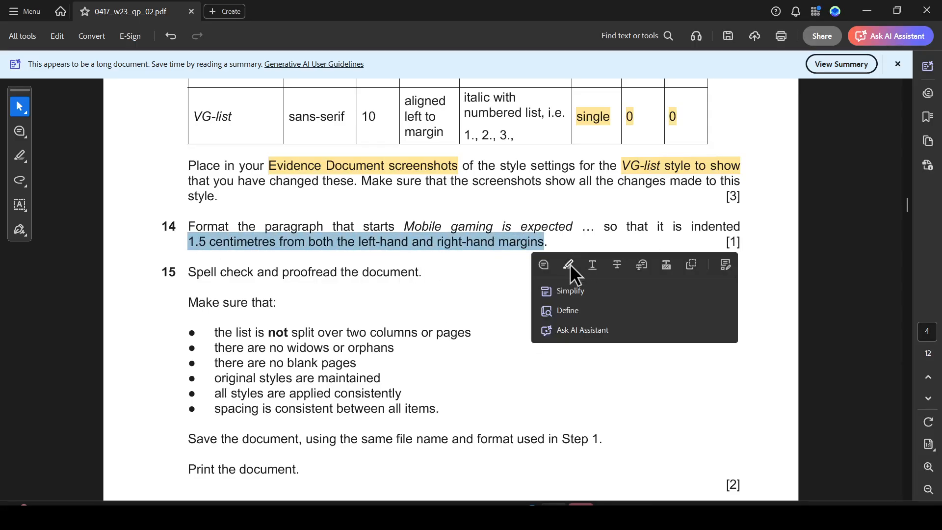
- Give the 'Mobile gaming is expected' paragraph a Hanging special indent
key(alt+Tab)
drag(629, 235, 673, 302)
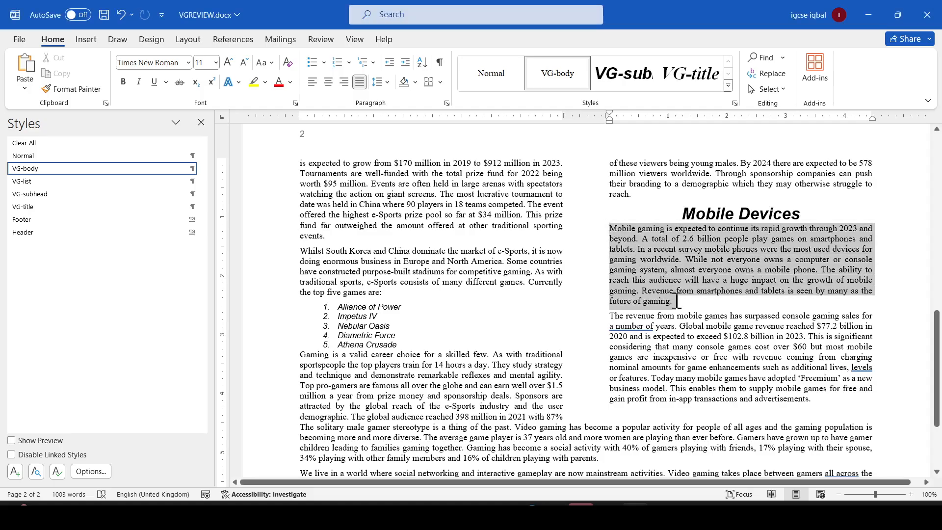
right_click(652, 232)
click(691, 353)
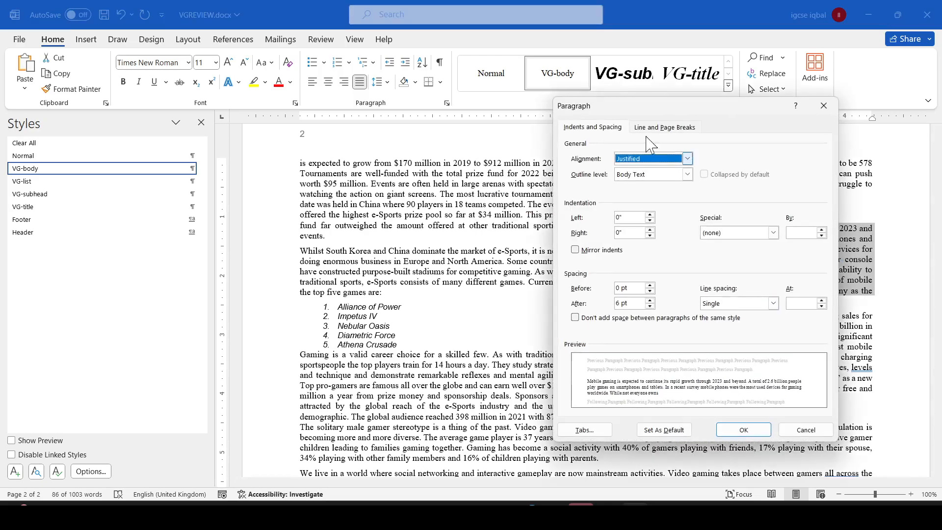
click(770, 229)
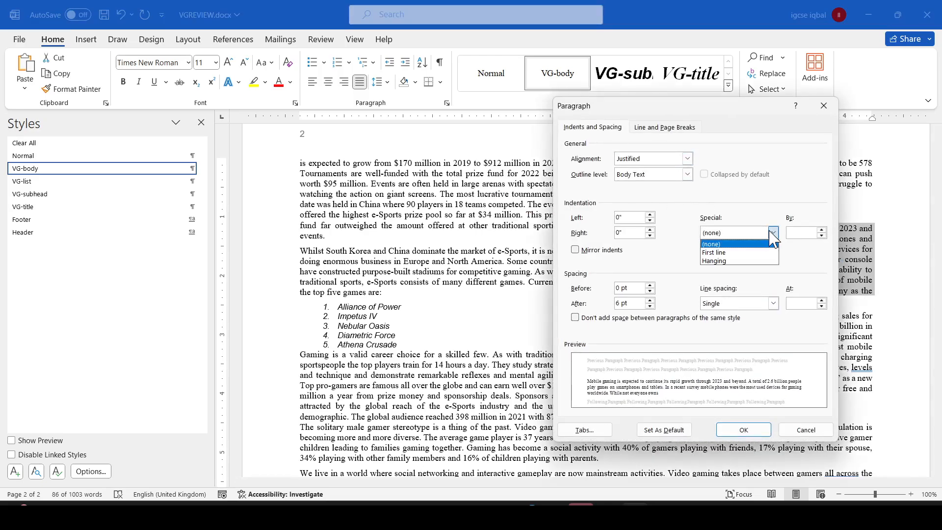
key(alt+Tab)
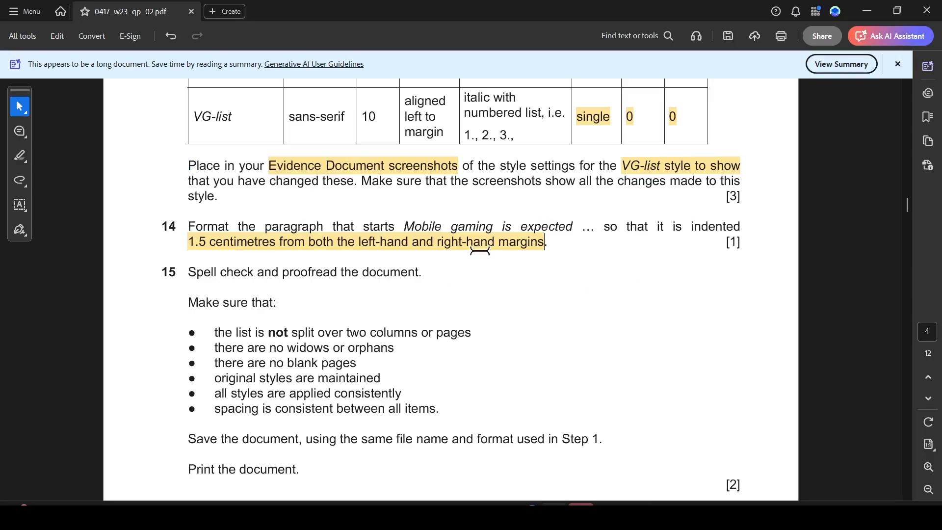
key(alt+Tab)
click(771, 232)
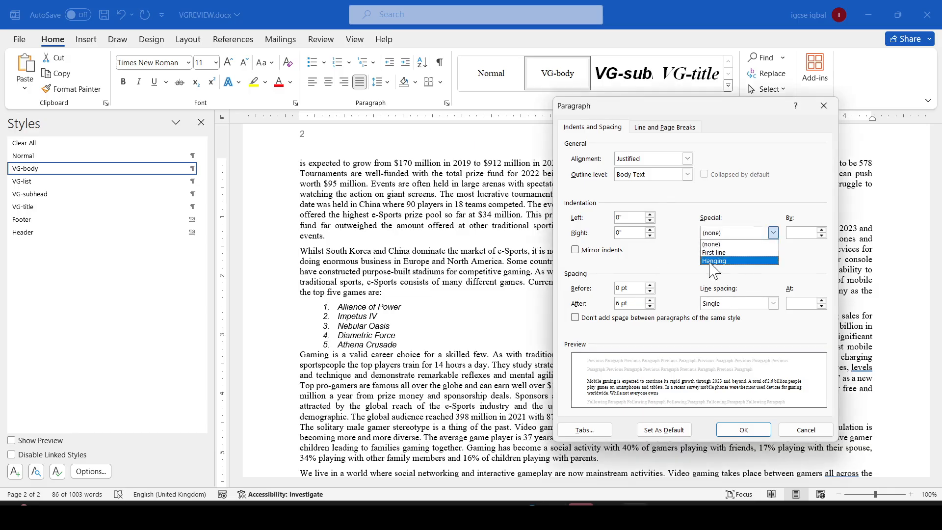
click(714, 261)
- Set the paragraph's right indent to 1.5cm and apply the paragraph settings
click(623, 232)
key(alt+Tab)
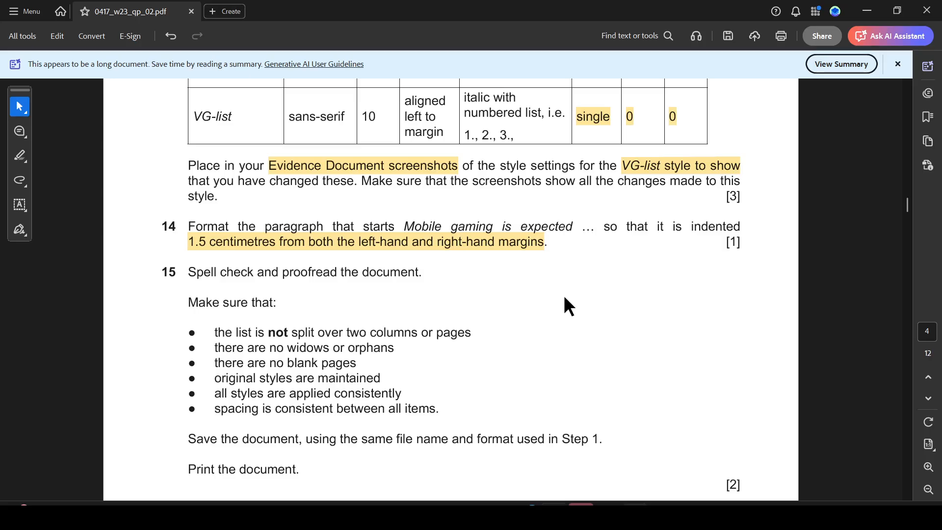
key(alt+Tab)
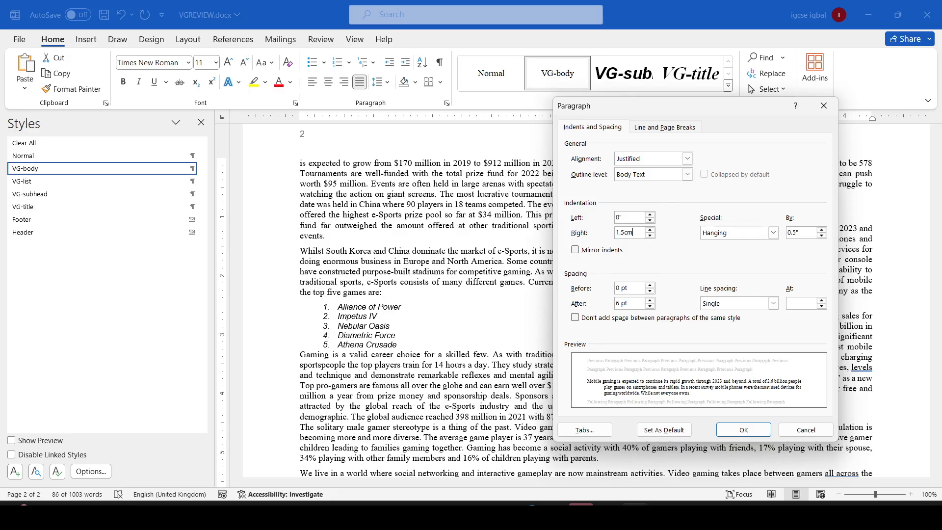
key(alt+Tab)
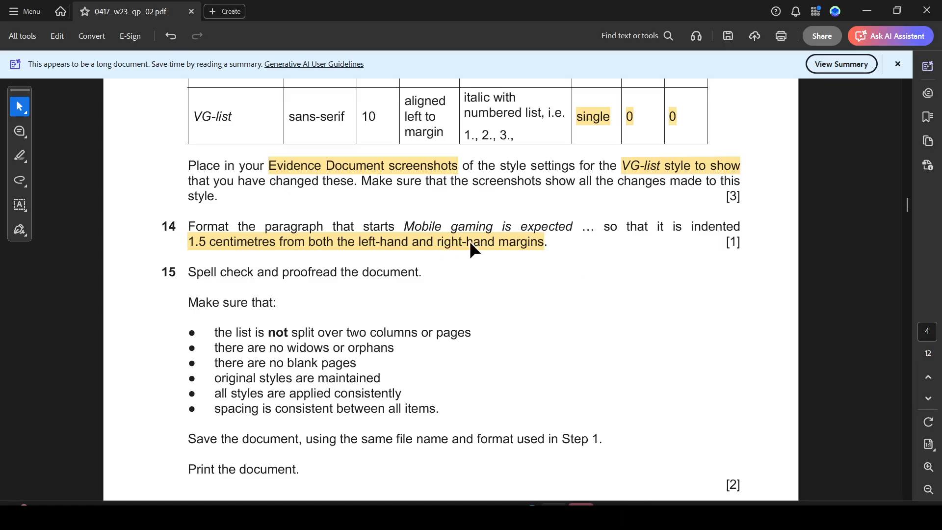
key(alt+Tab)
click(745, 428)
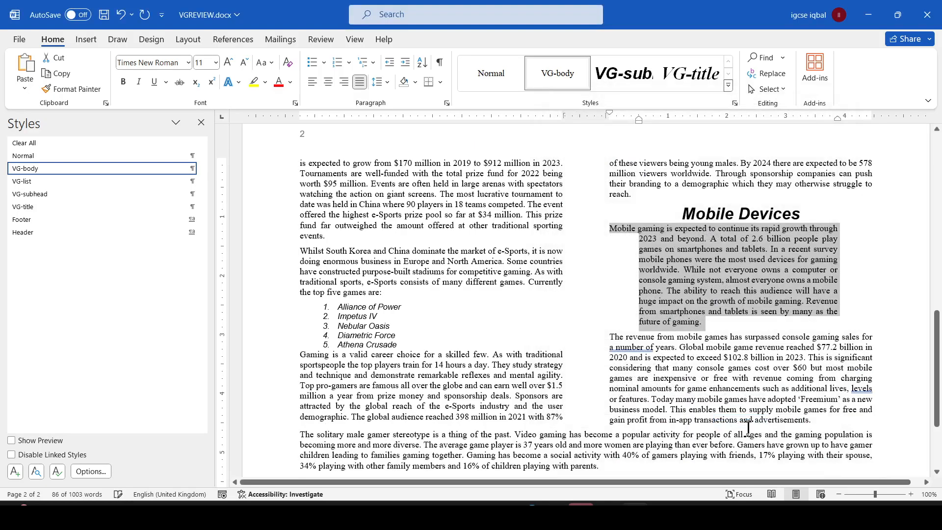
- Indent the whole 'Mobile gaming is expected' paragraph from the left margin
click(698, 322)
click(607, 230)
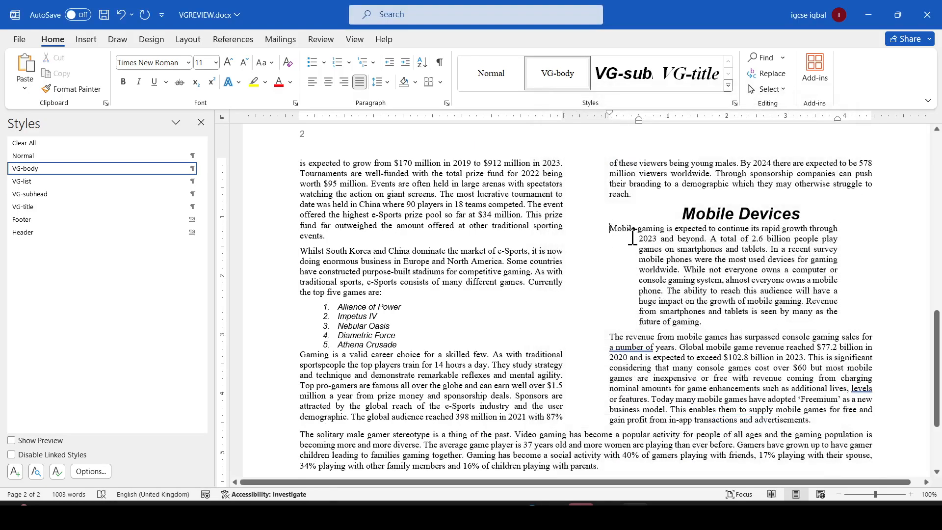
key(Tab)
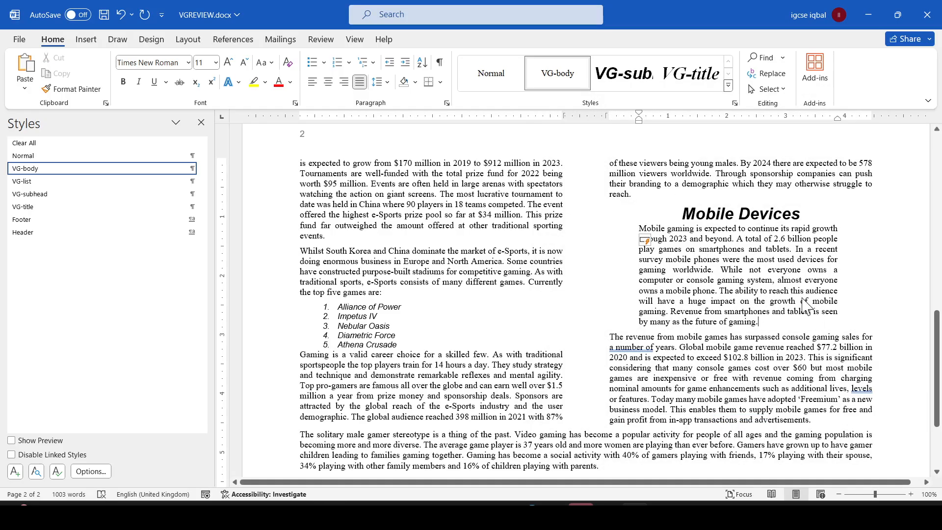
key(alt+Tab)
key(alt+Tab)
click(679, 378)
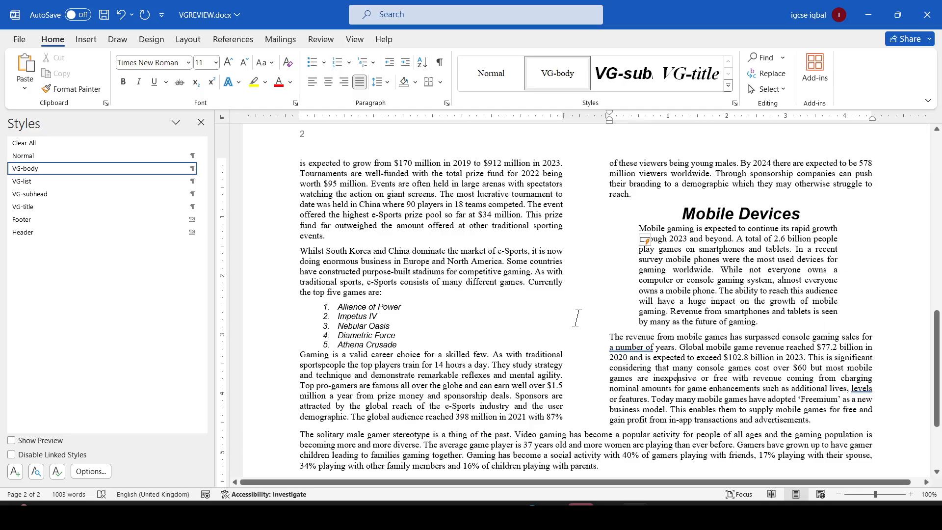
click(792, 321)
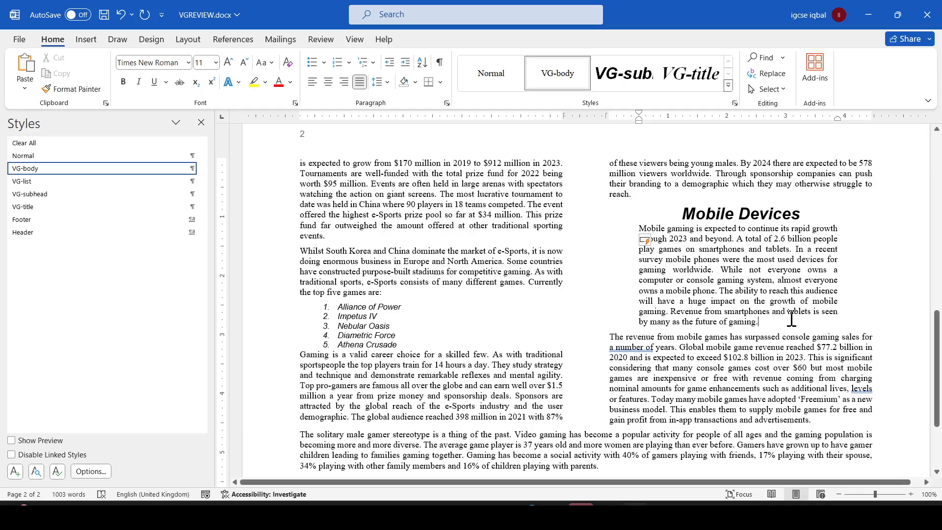
click(593, 260)
click(722, 349)
click(554, 514)
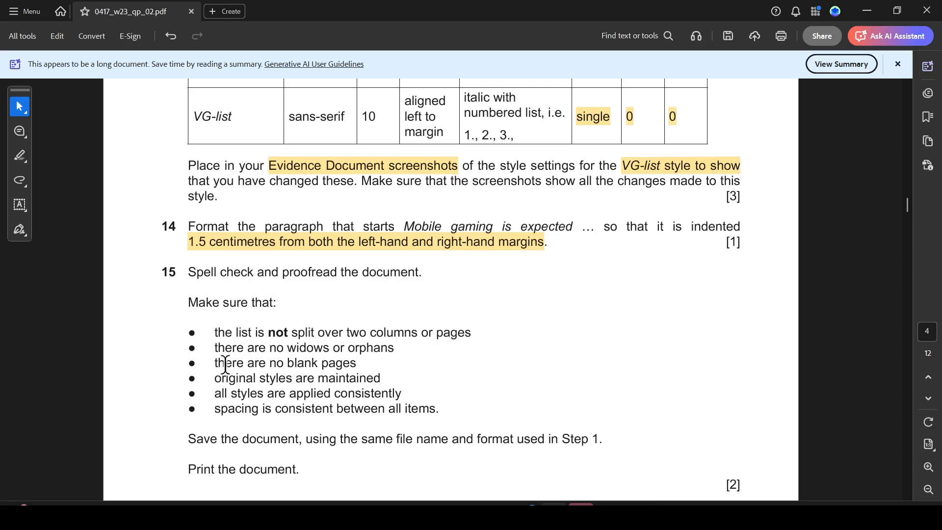
- Highlight Task 15's spell-check instruction and its first checklist bullet in the question paper
scroll(225, 366, down, 1)
drag(189, 225, 404, 221)
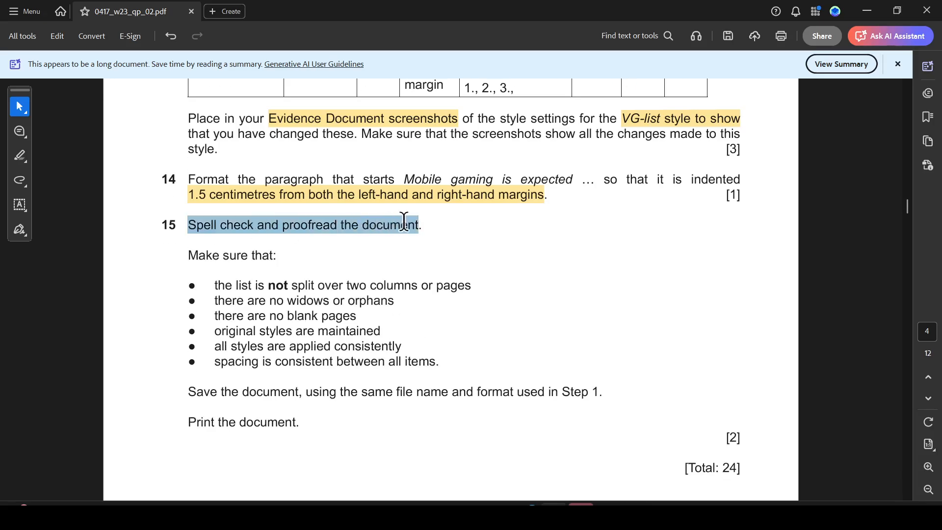
click(442, 249)
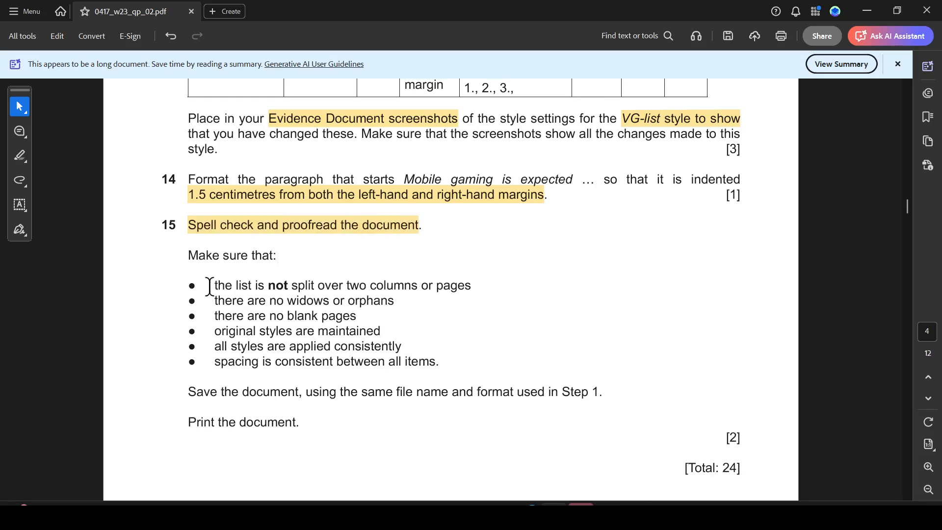
mouse_move(209, 286)
mouse_down()
mouse_move(273, 284)
mouse_move(214, 286)
mouse_up()
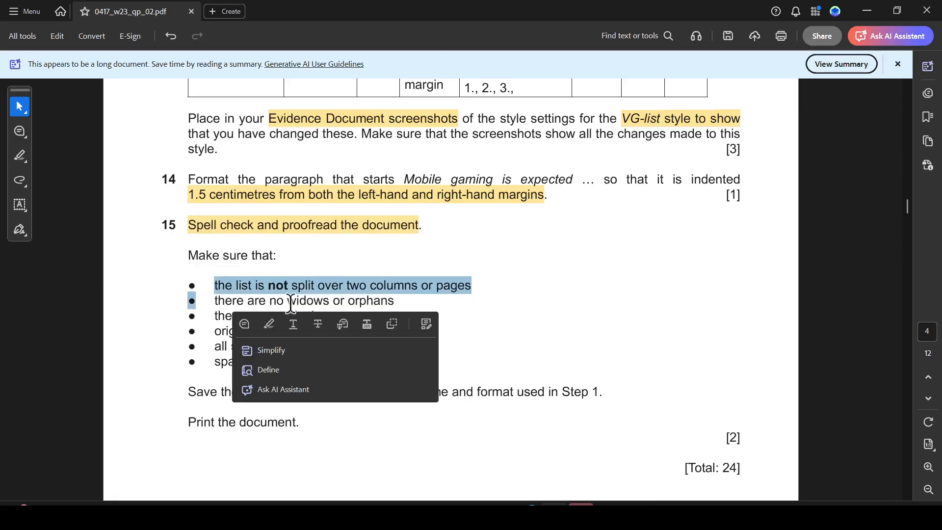
click(269, 324)
- Inspect the numbered list's line and page break settings without changing them
key(alt+Tab)
scroll(415, 257, down, 3)
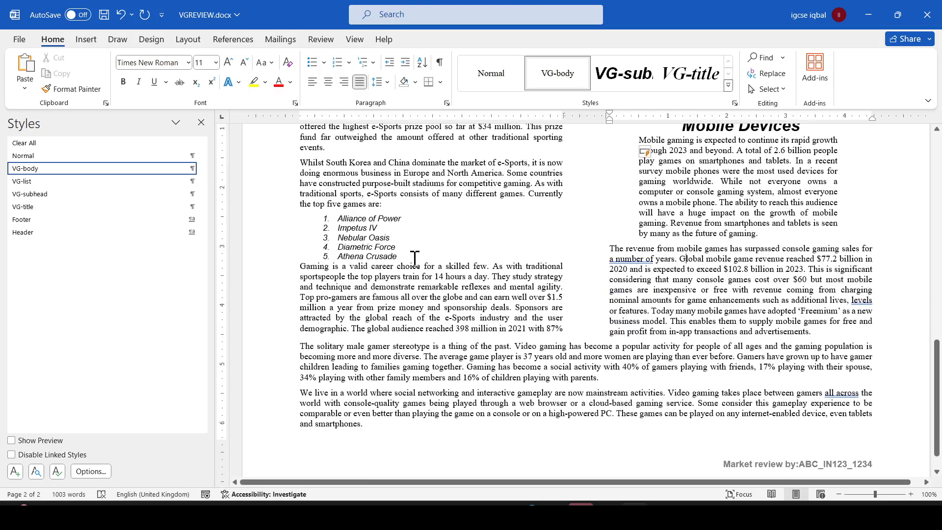
key(alt+Tab)
drag(217, 301, 364, 308)
key(alt+Tab)
right_click(582, 228)
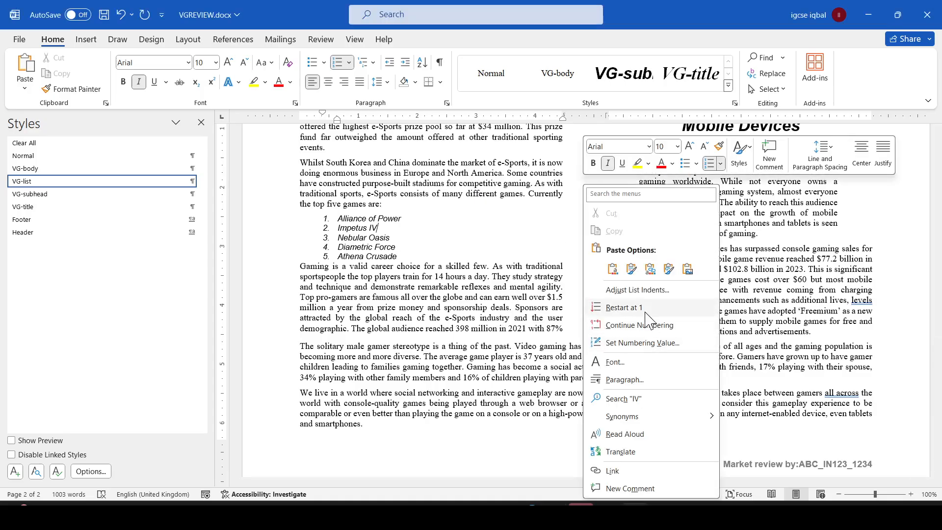
click(635, 385)
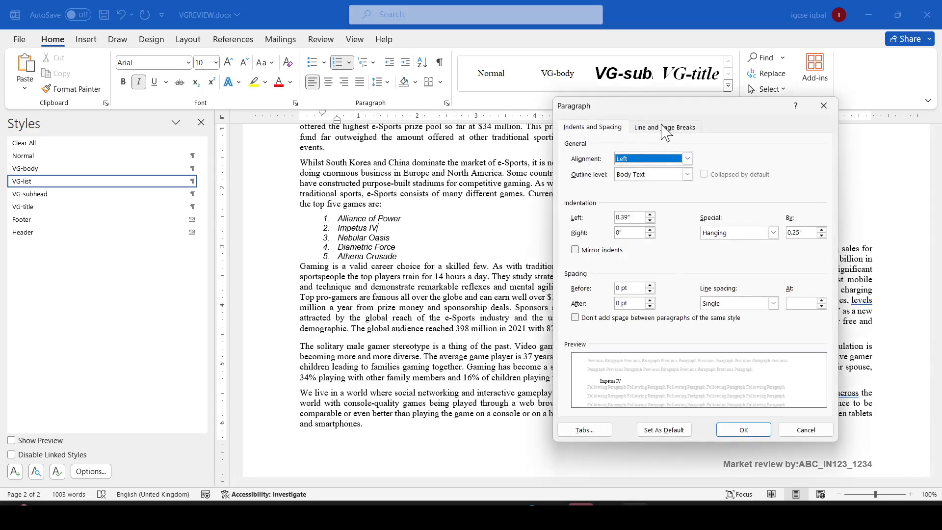
click(664, 129)
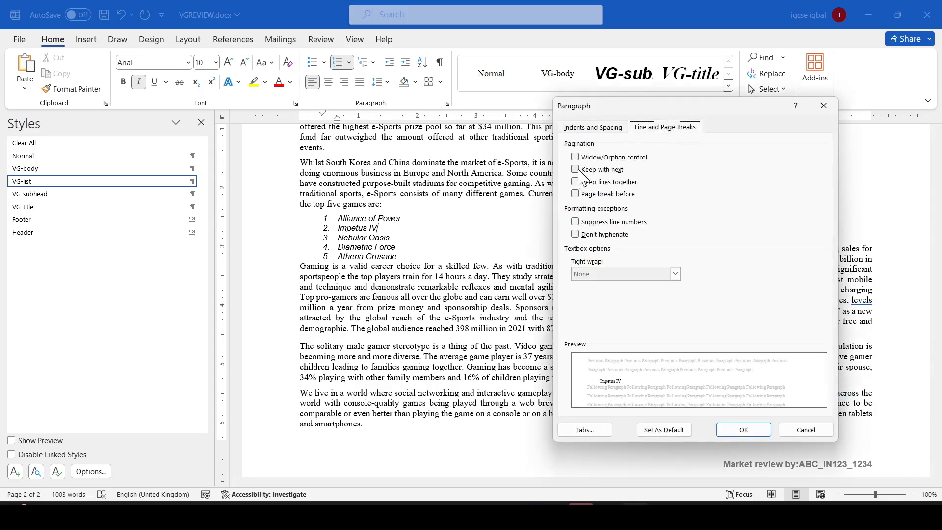
click(750, 429)
- Read the remaining Task 15 checklist items and look over the report's pages
key(alt+Tab)
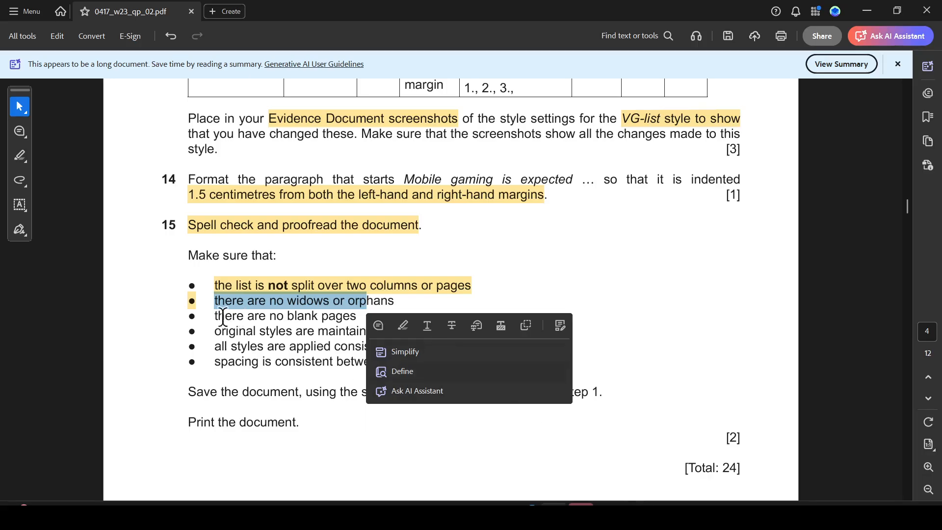
drag(223, 316, 381, 331)
key(alt+Tab)
scroll(510, 273, down, 1)
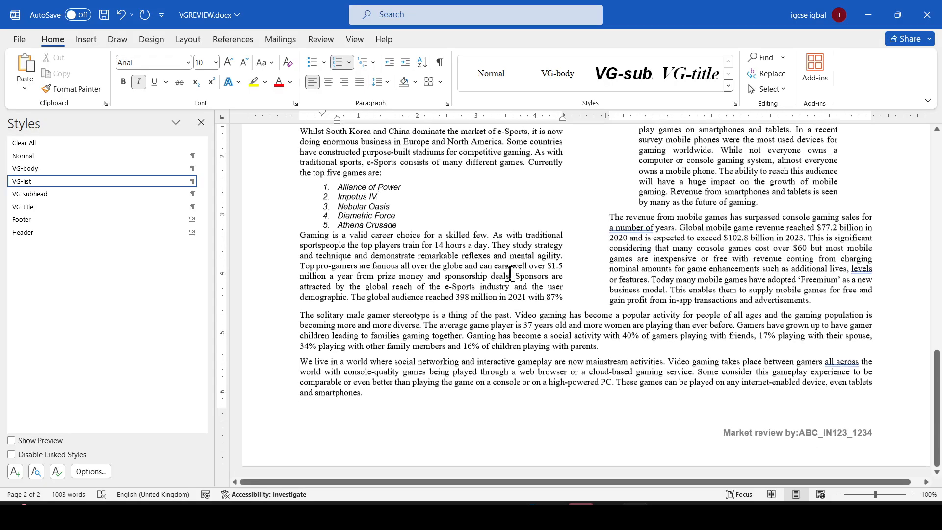
scroll(547, 263, up, 10)
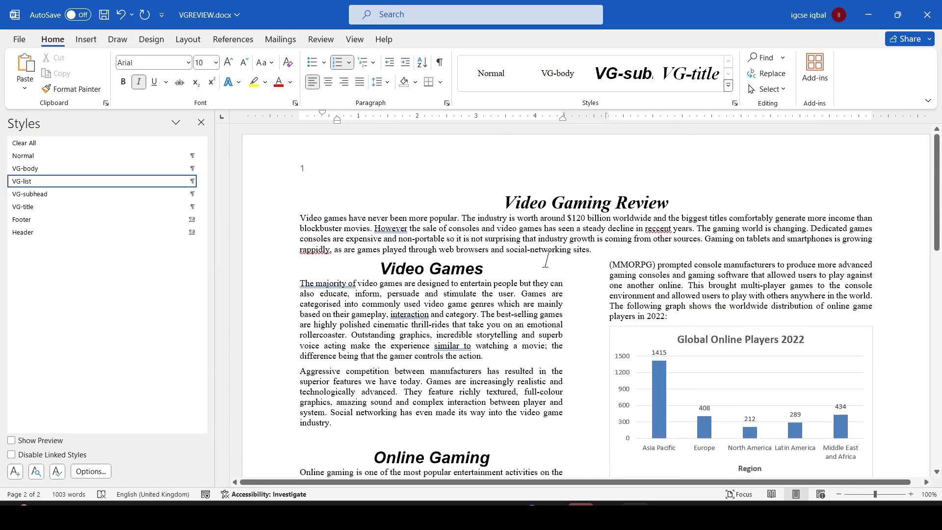
key(alt+Tab)
drag(213, 346, 401, 347)
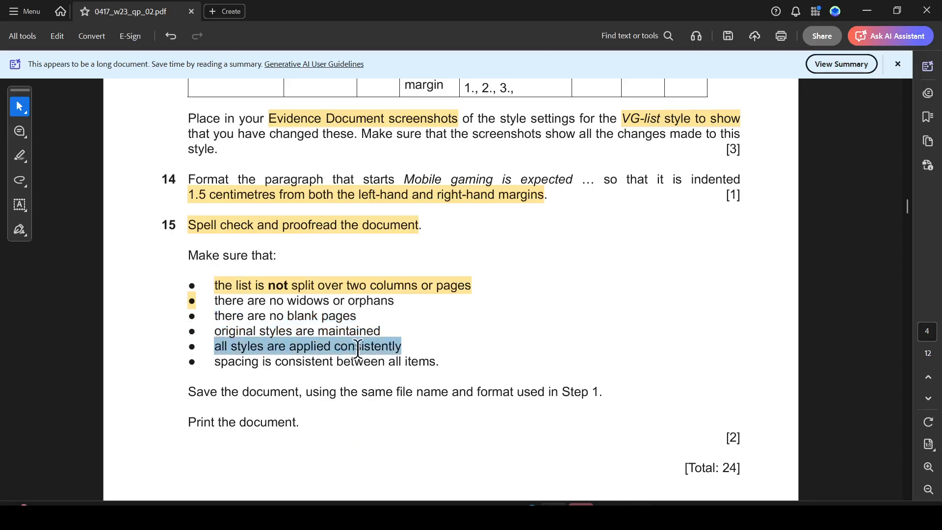
key(alt+Tab)
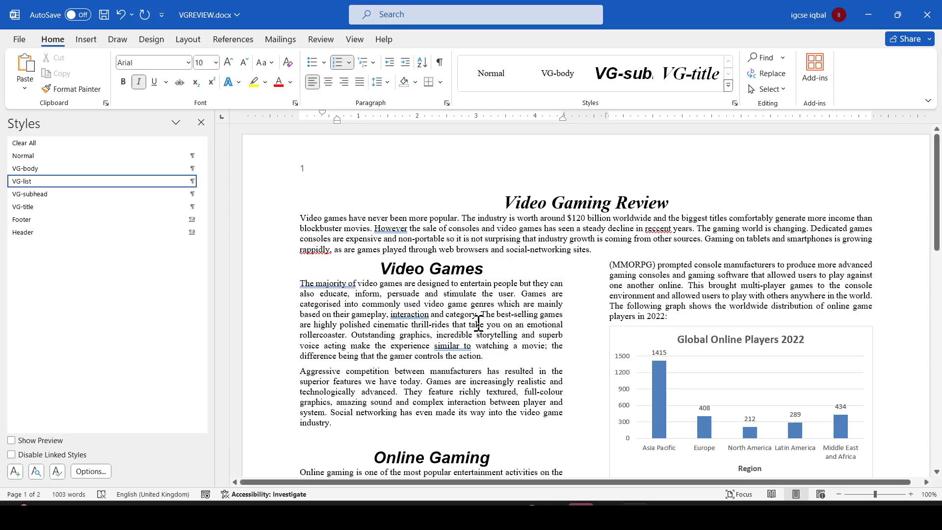
- Highlight the 'spacing is consistent between all items' checklist item of Task 15 in the question paper
scroll(479, 326, down, 3)
scroll(482, 322, up, 3)
key(alt+Tab)
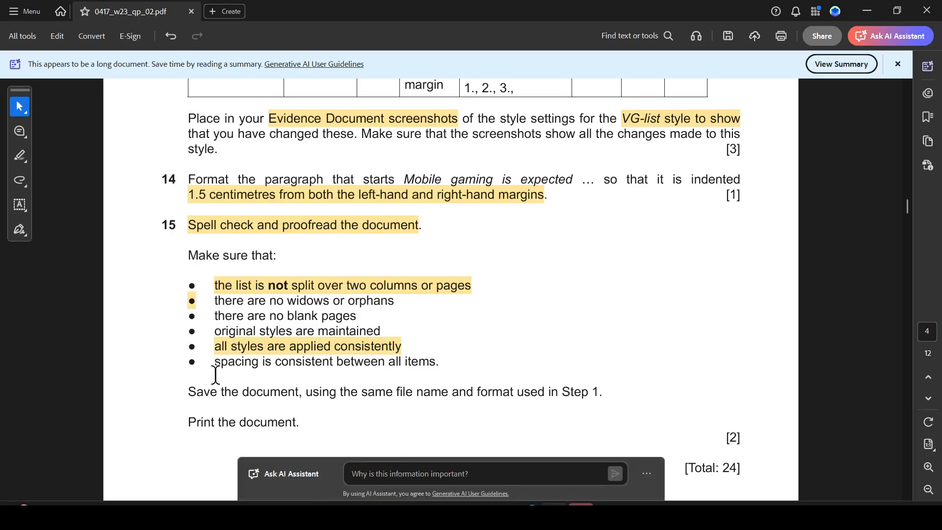
drag(214, 362, 435, 363)
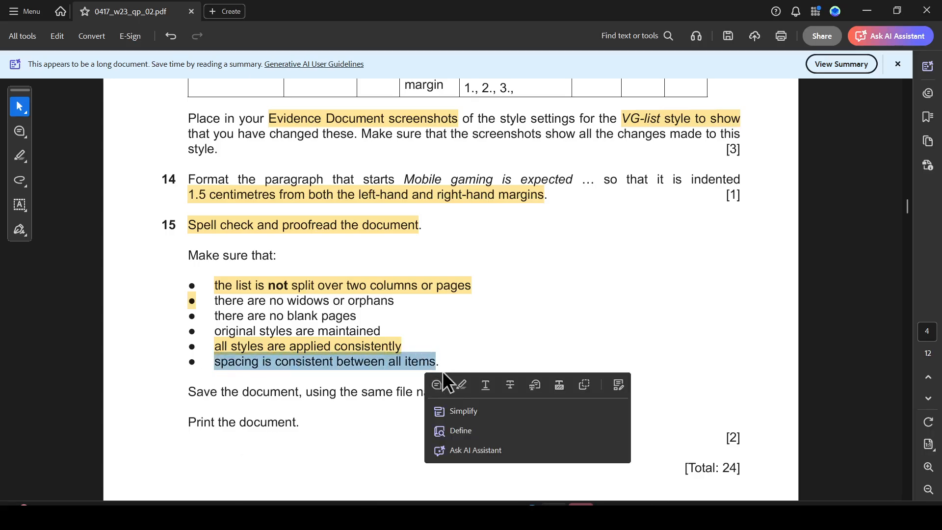
key(alt+Tab)
- Save the document under the same file name and format as VGREVIEW.docx
scroll(558, 325, down, 15)
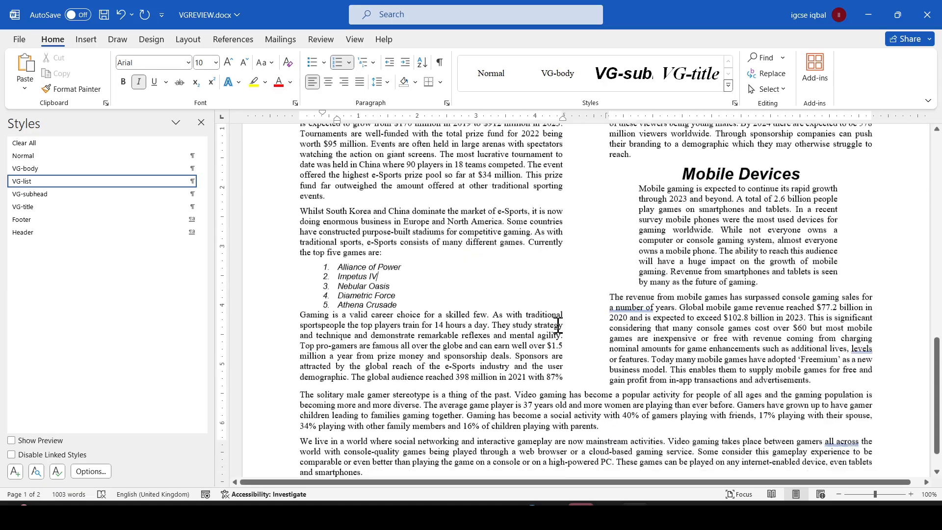
key(alt+Tab)
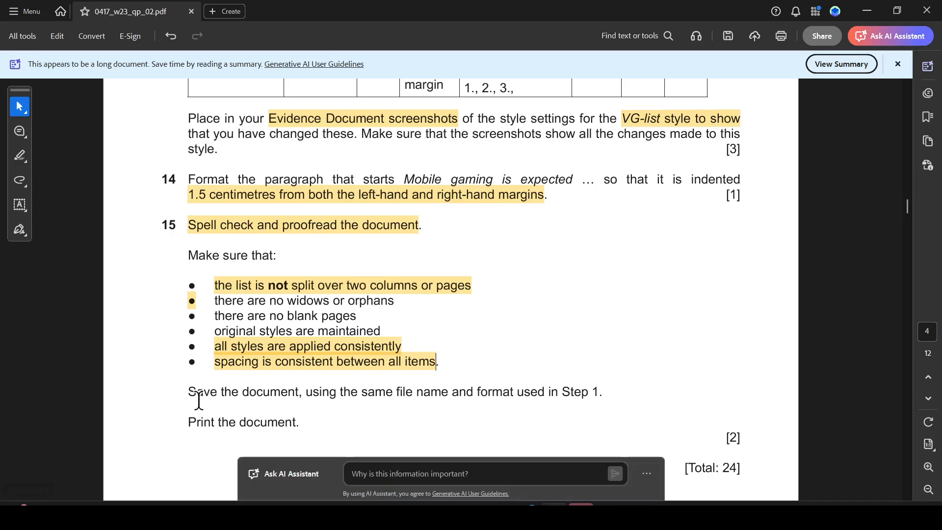
scroll(509, 378, down, 2)
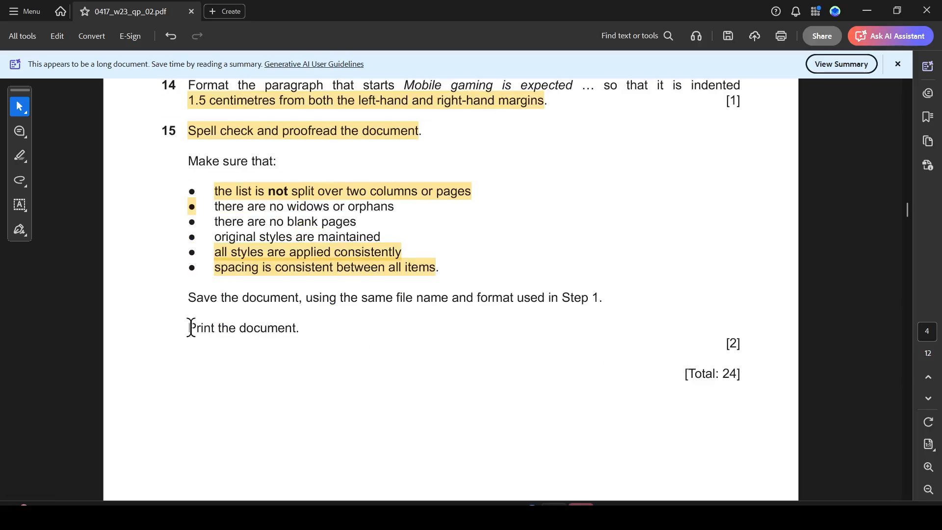
drag(189, 327, 370, 340)
key(alt+Tab)
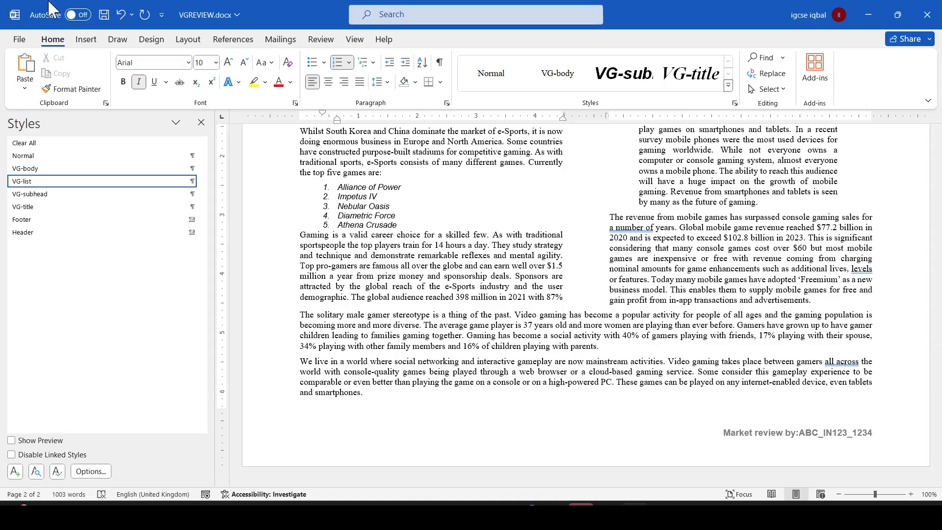
click(103, 14)
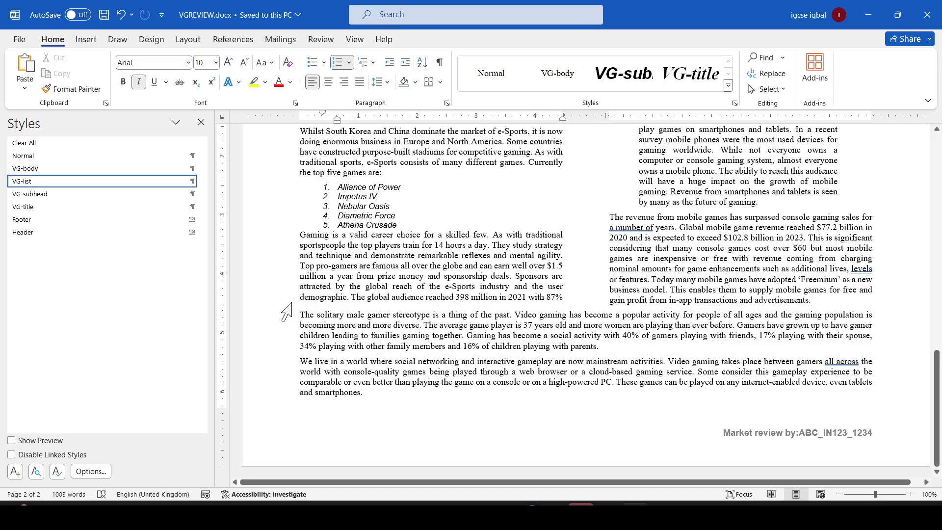
- Open the print preview and review both pages of the report against the Task 15 checklist
key(ctrl+p)
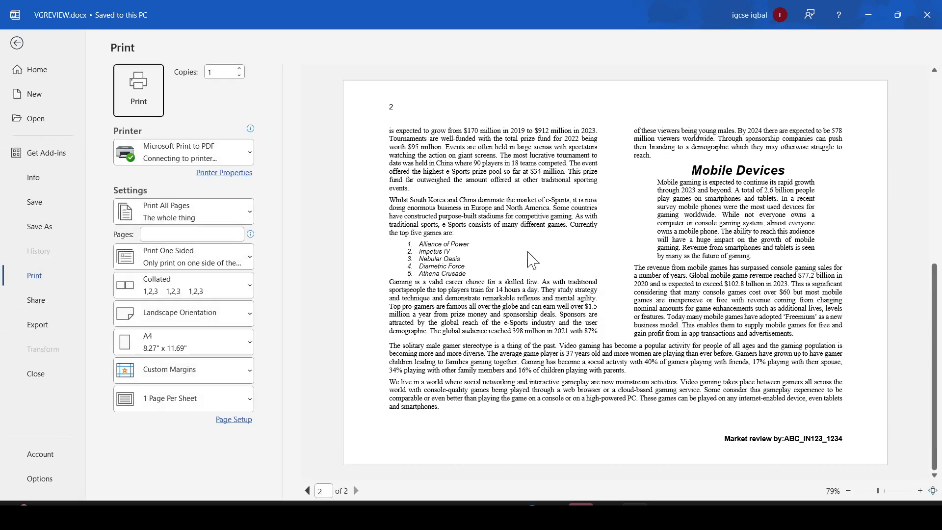
scroll(532, 260, up, 2)
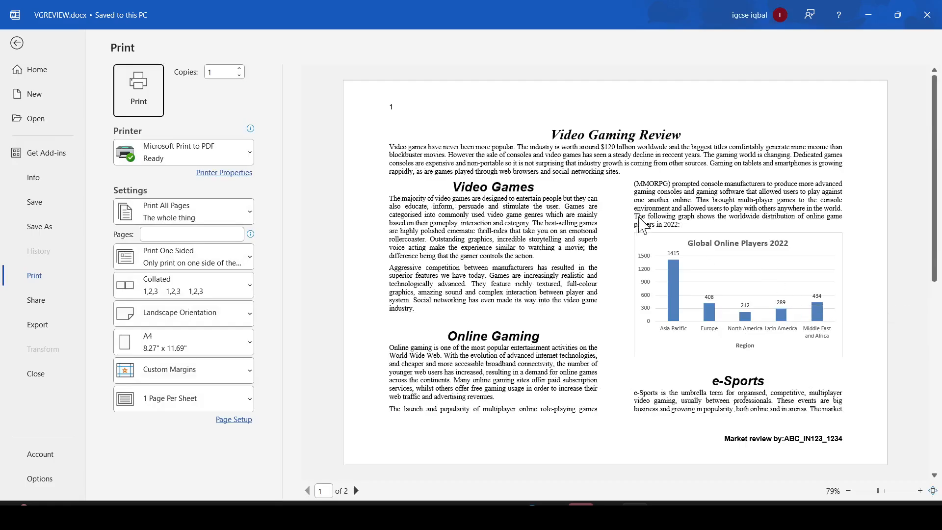
key(alt+Tab)
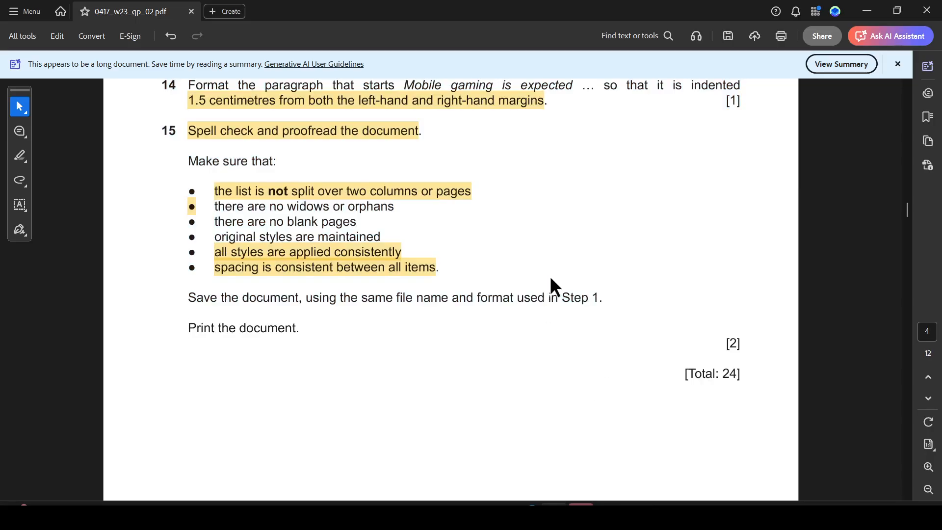
scroll(551, 284, up, 3)
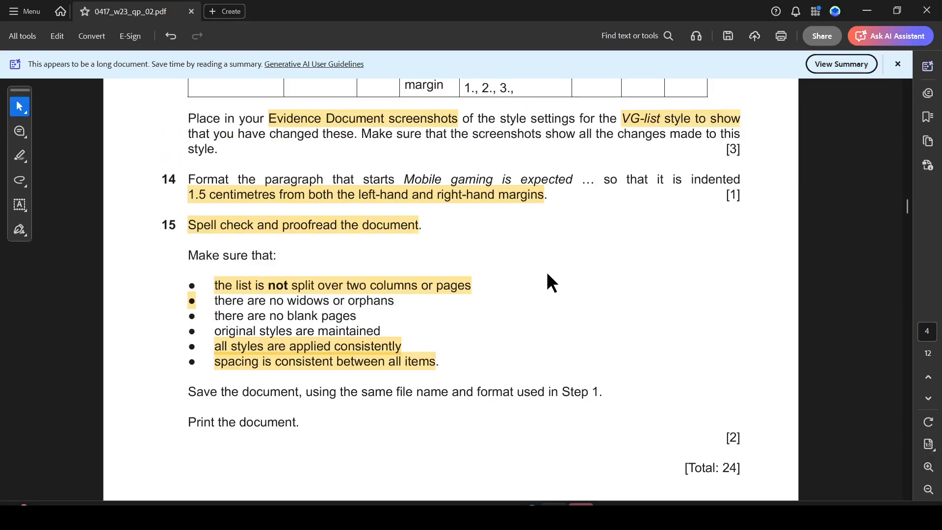